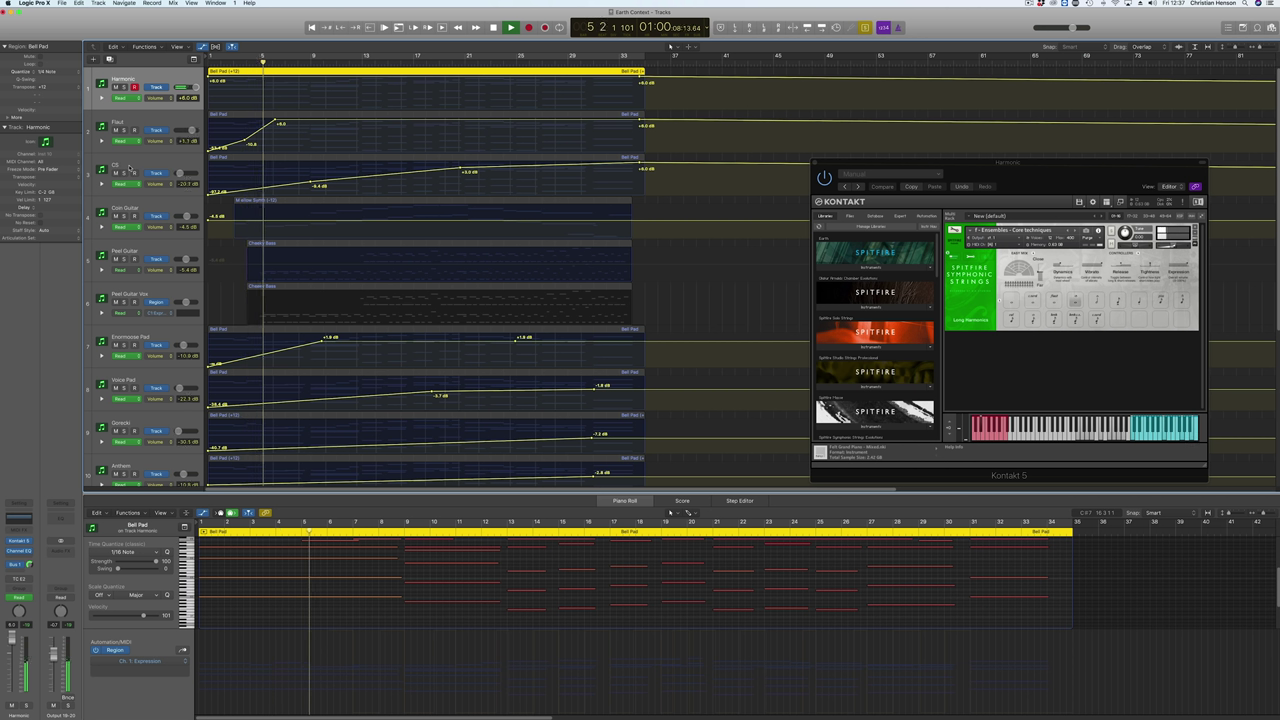
# Audition the Flaut track, and play the CS track from bar 21
pyautogui.press('space')
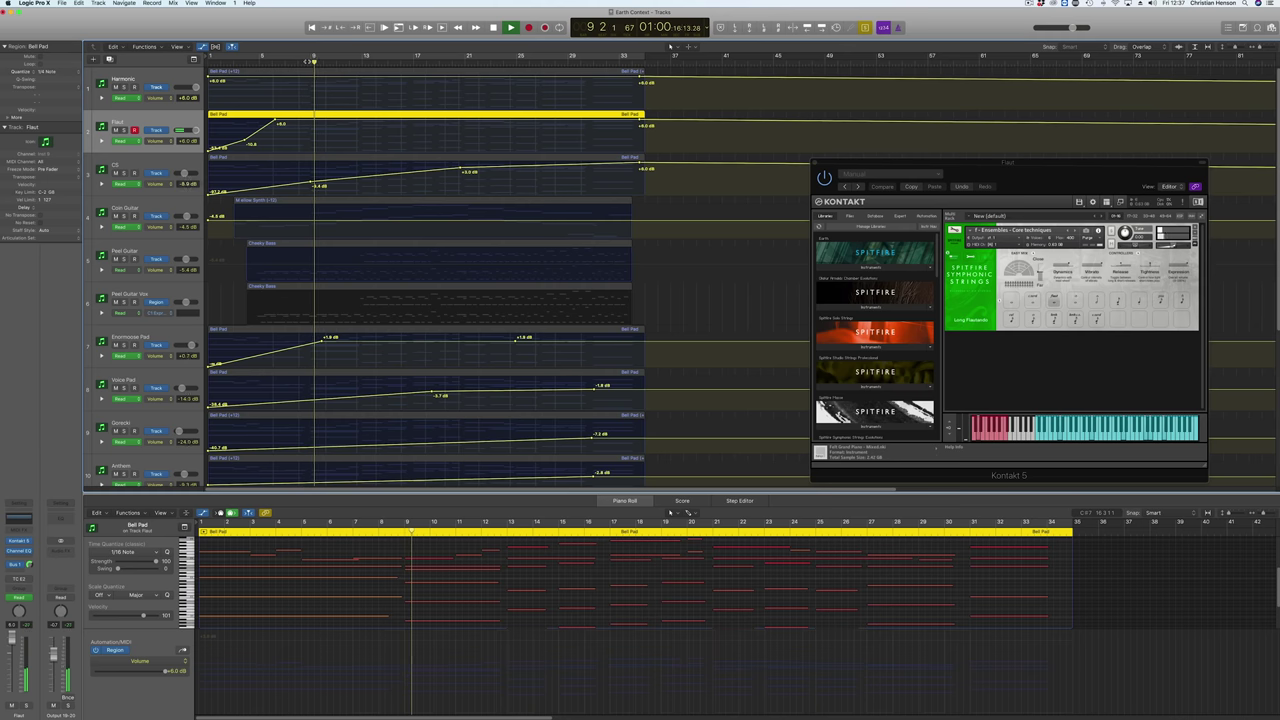
pyautogui.press('space')
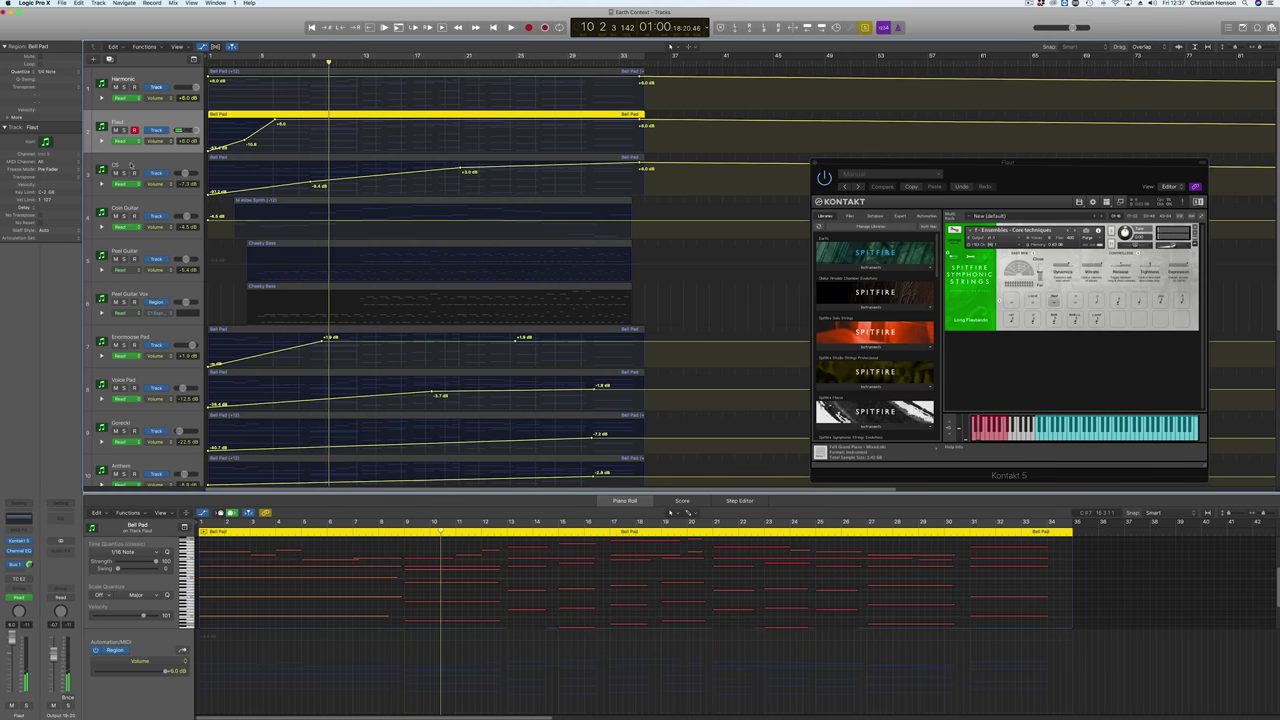
pyautogui.click(130, 165)
pyautogui.click(460, 63)
pyautogui.press('space')
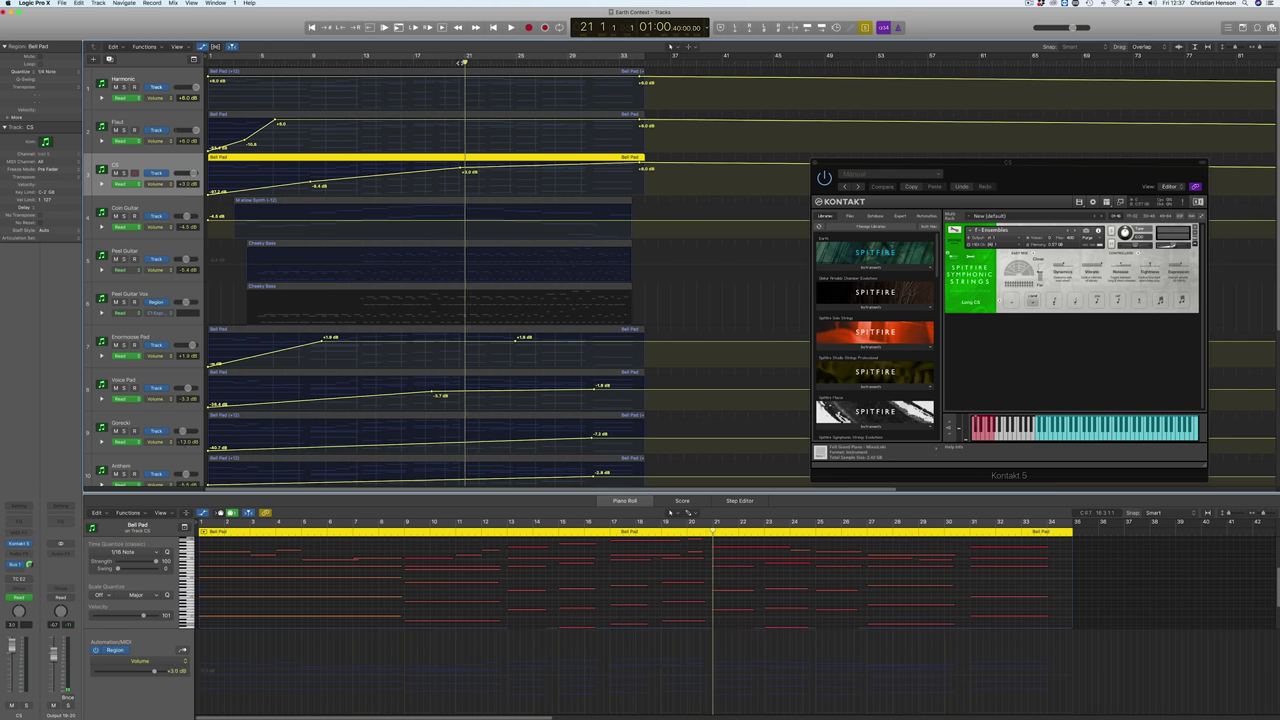
pyautogui.press('space')
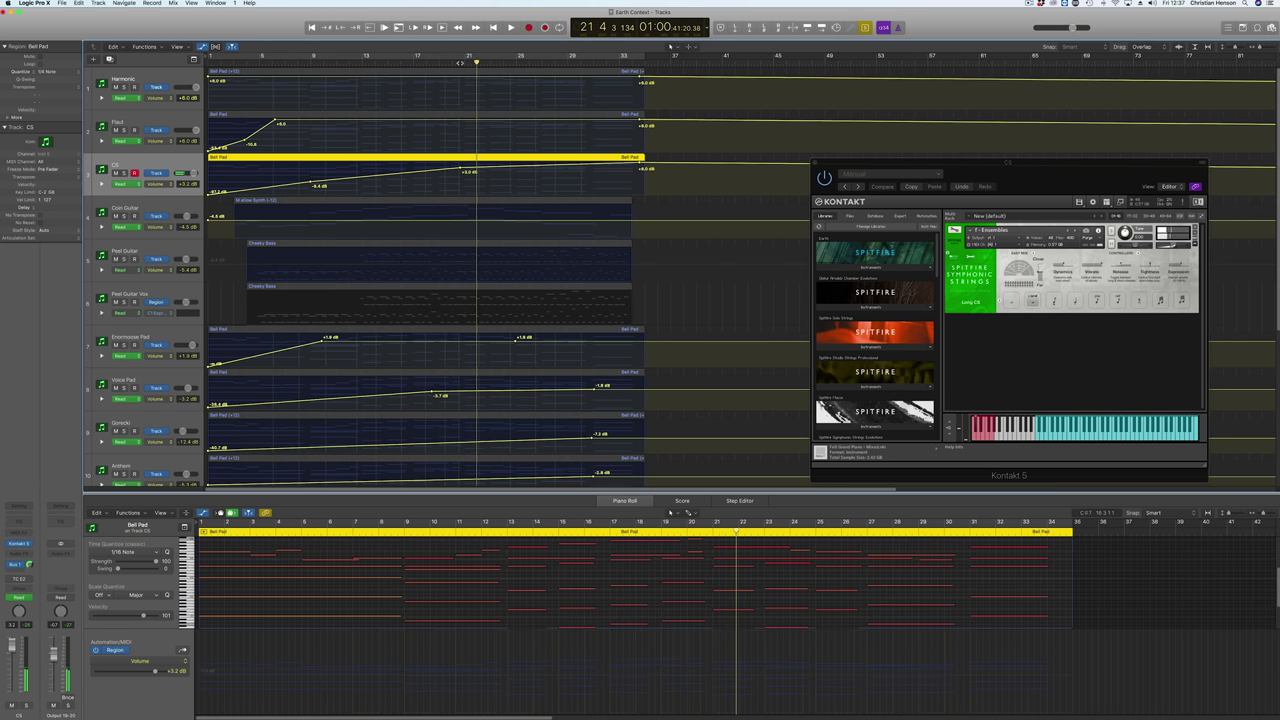
# Place the playhead at bar 9 and insert a stereo REQ 4 equaliser on the Flaut track
pyautogui.click(146, 121)
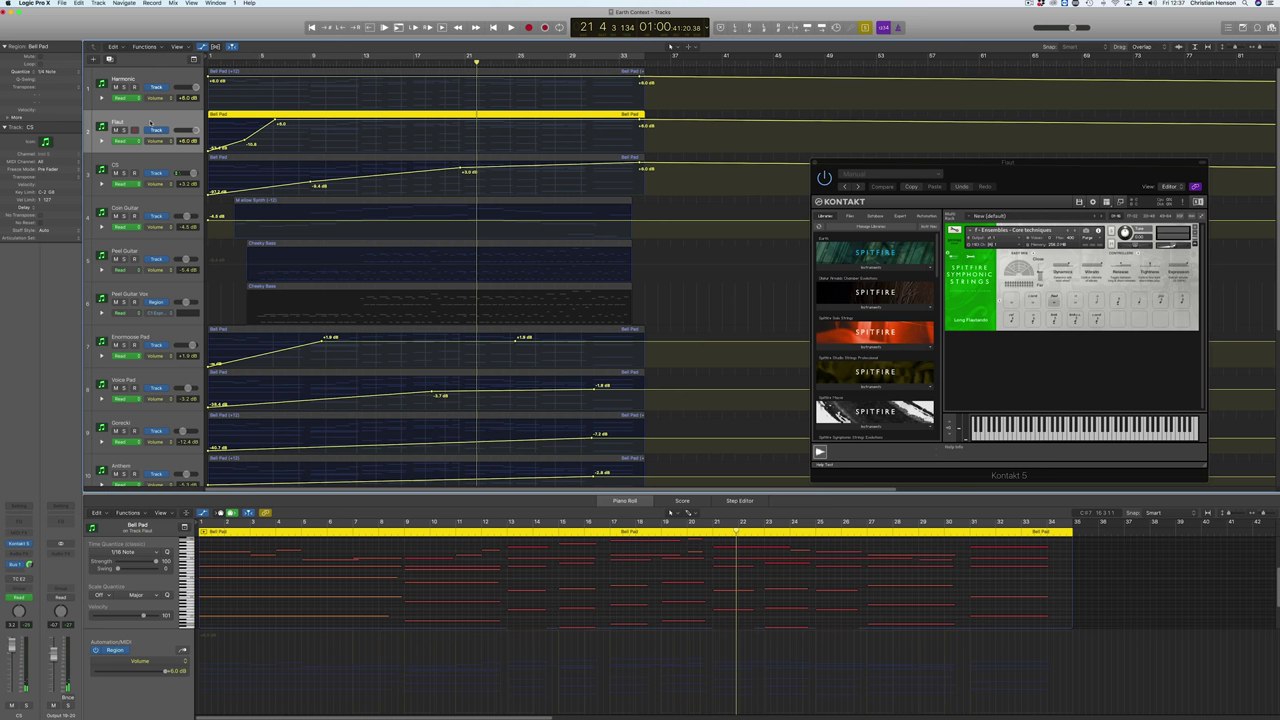
pyautogui.click(306, 62)
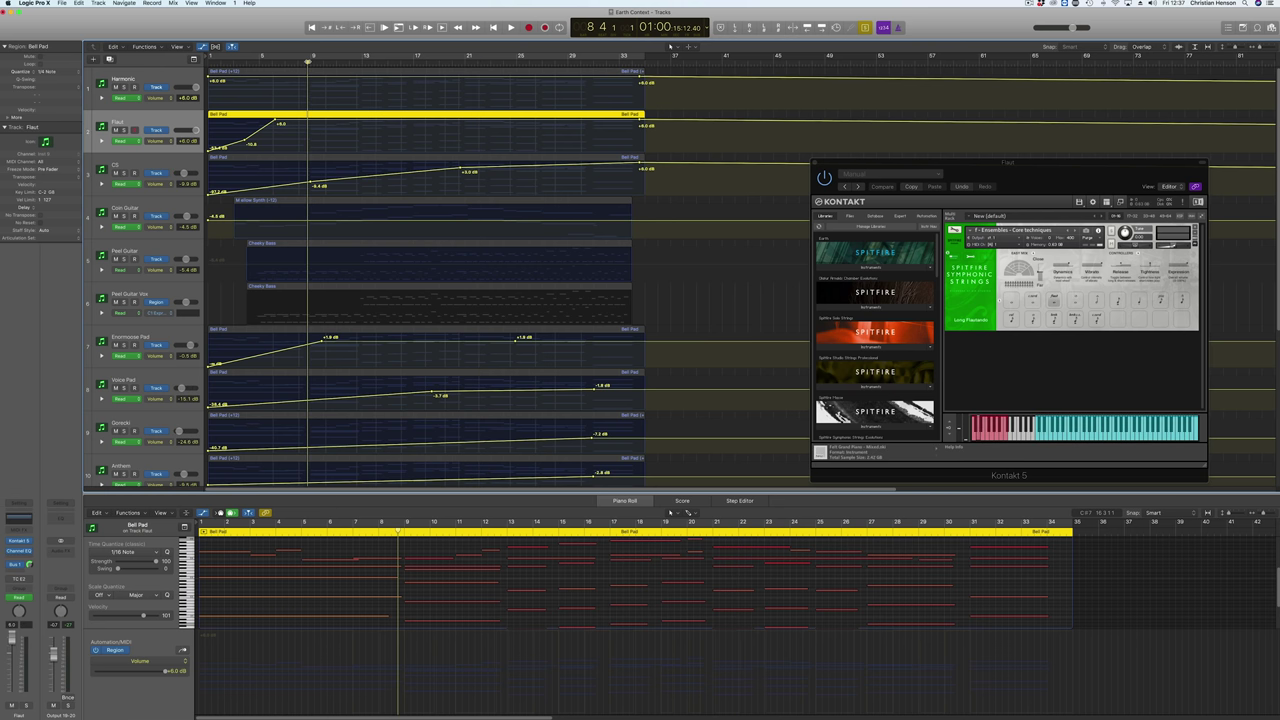
pyautogui.click(29, 562)
pyautogui.press('Escape')
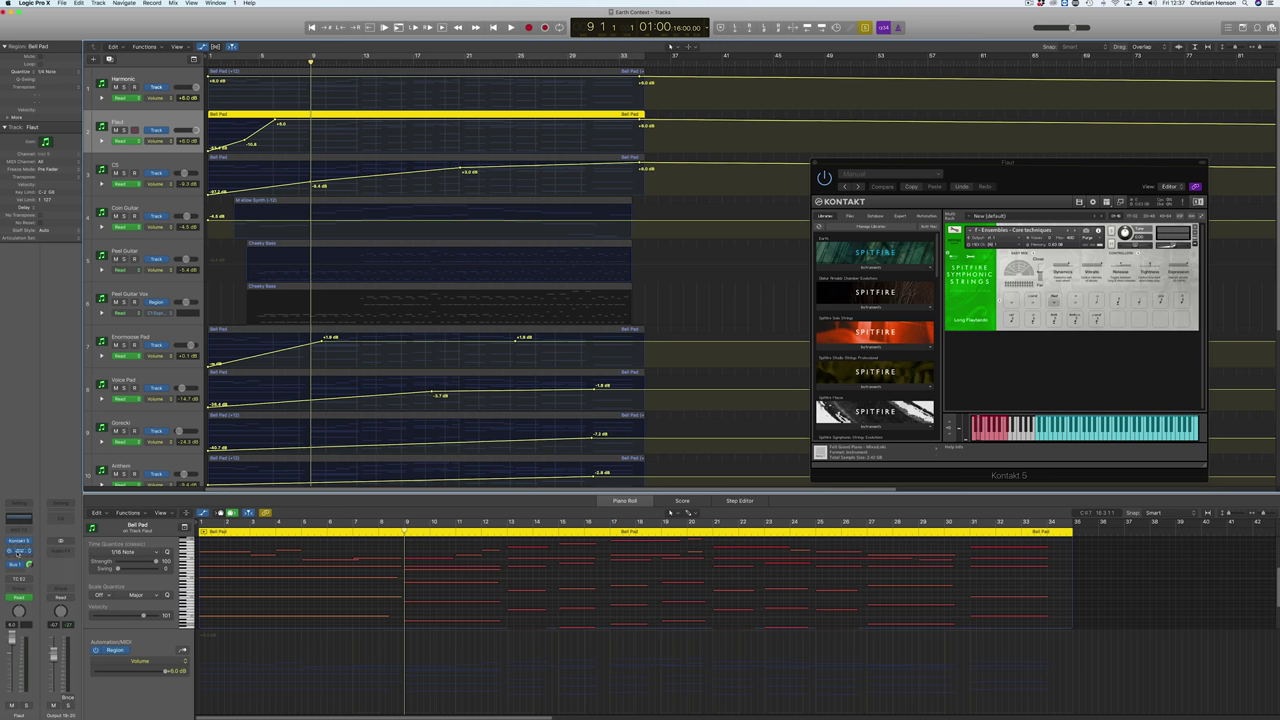
pyautogui.click(30, 560)
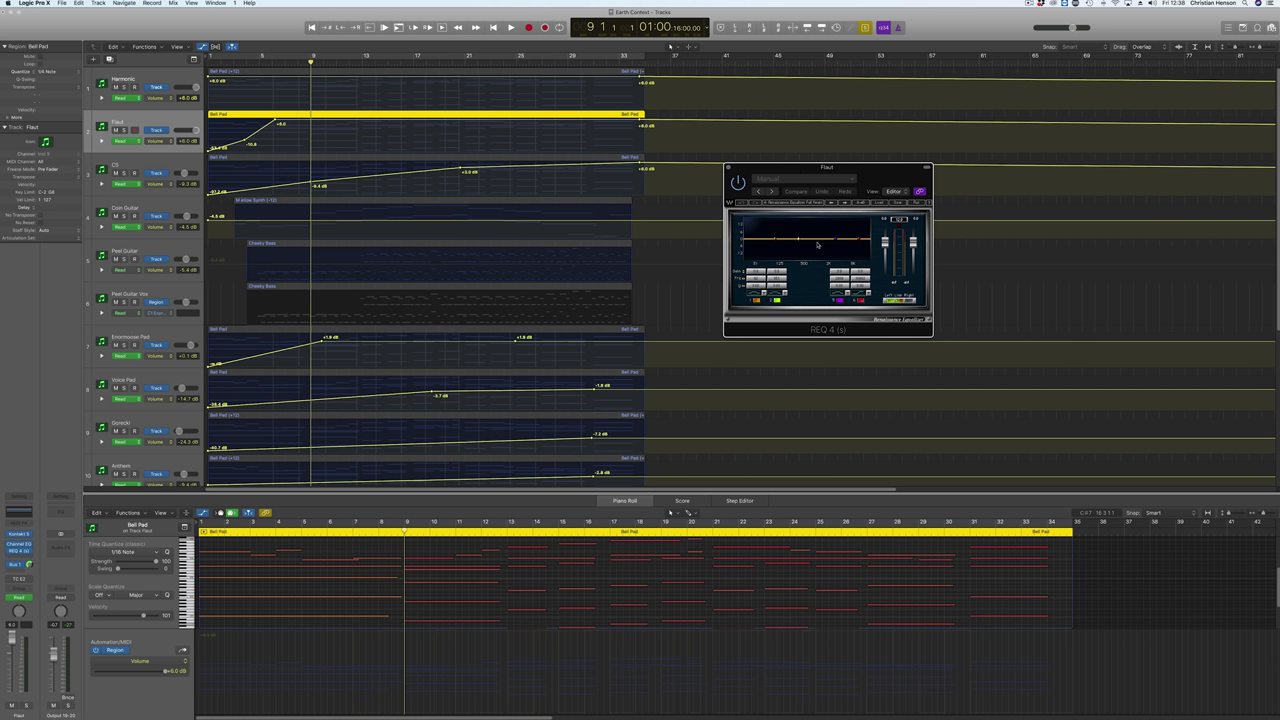
# Give the Flaut REQ 4 a low-end roll-off and, during playback, boost its lowest band
pyautogui.click(764, 295)
pyautogui.click(766, 300)
pyautogui.press('space')
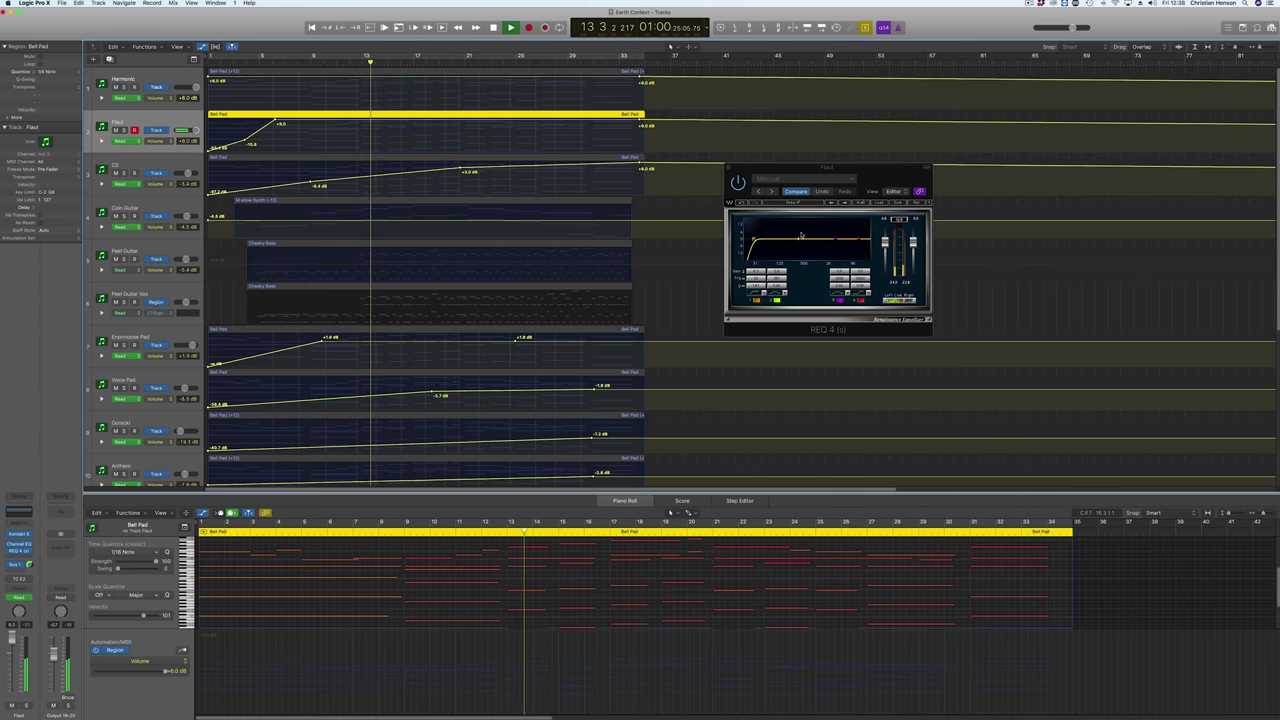
pyautogui.moveTo(753, 239); pyautogui.dragTo(755, 221)
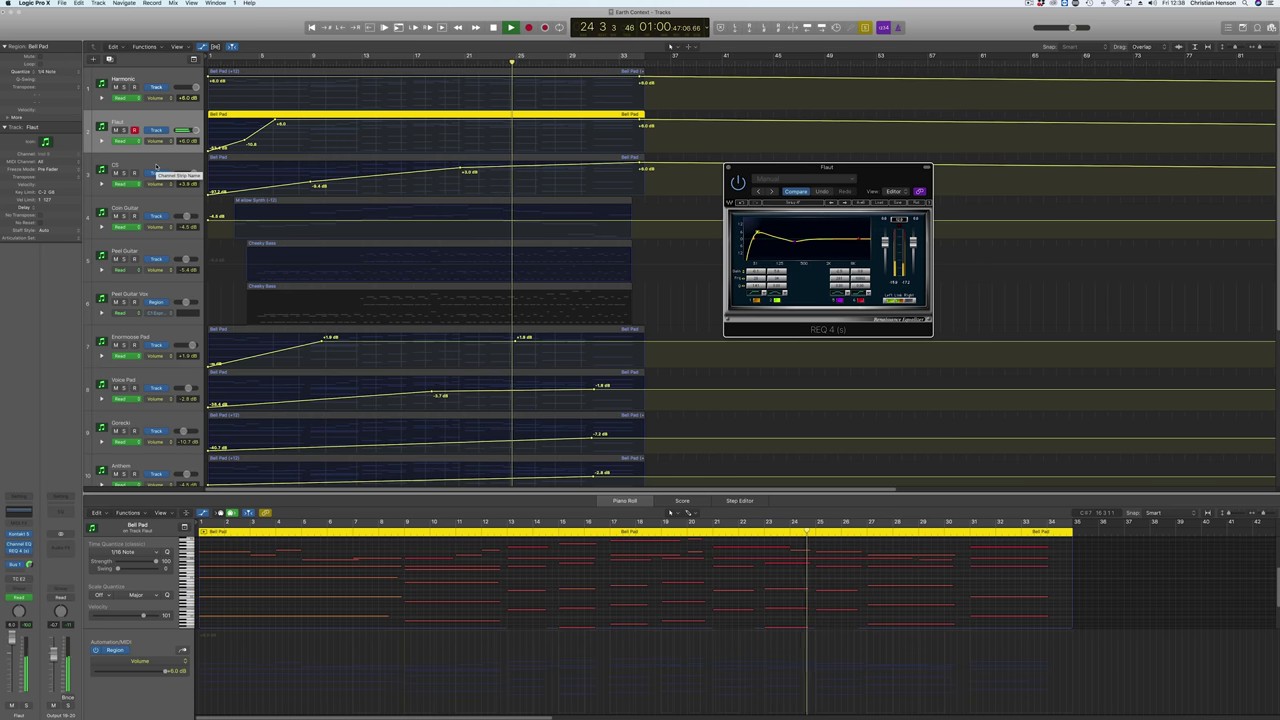
# Insert the stereo Waves REQ 4 on the CS track and shape its curve with a low cut and a treble lift
pyautogui.press('space')
pyautogui.click(156, 166)
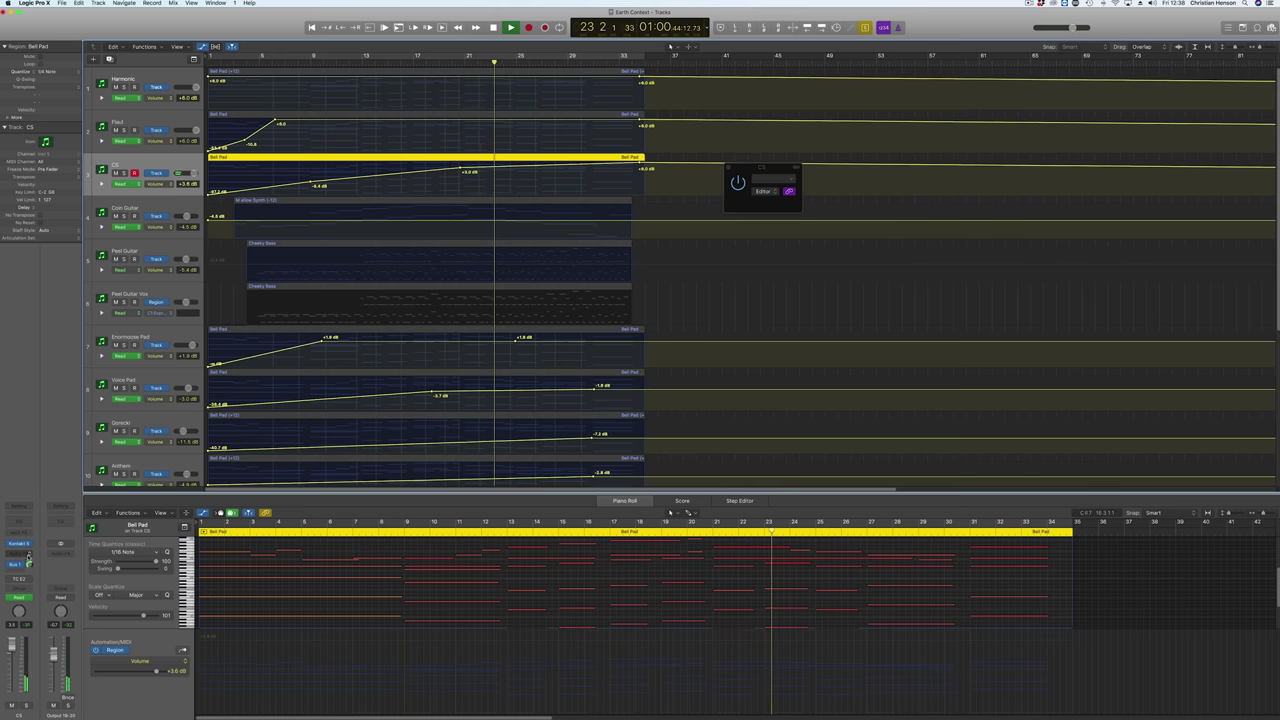
pyautogui.click(30, 545)
pyautogui.moveTo(50, 702)
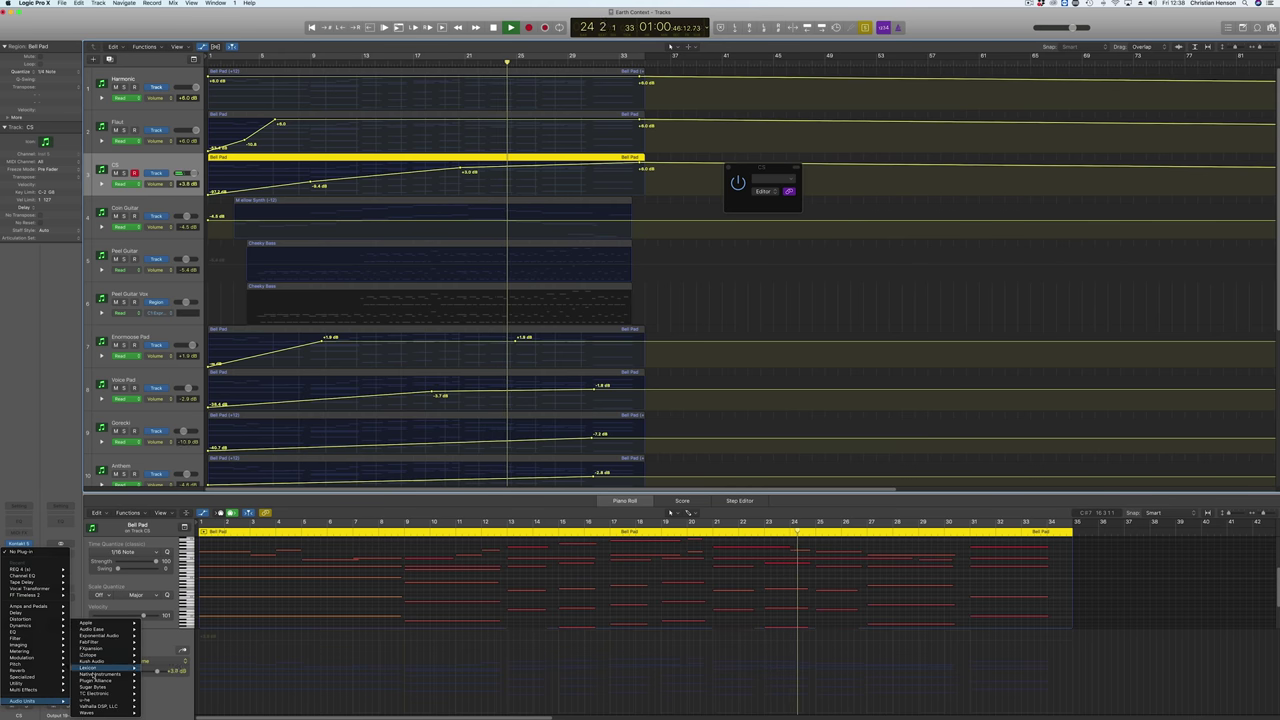
pyautogui.moveTo(122, 713)
pyautogui.scroll(-10, 185, 650)
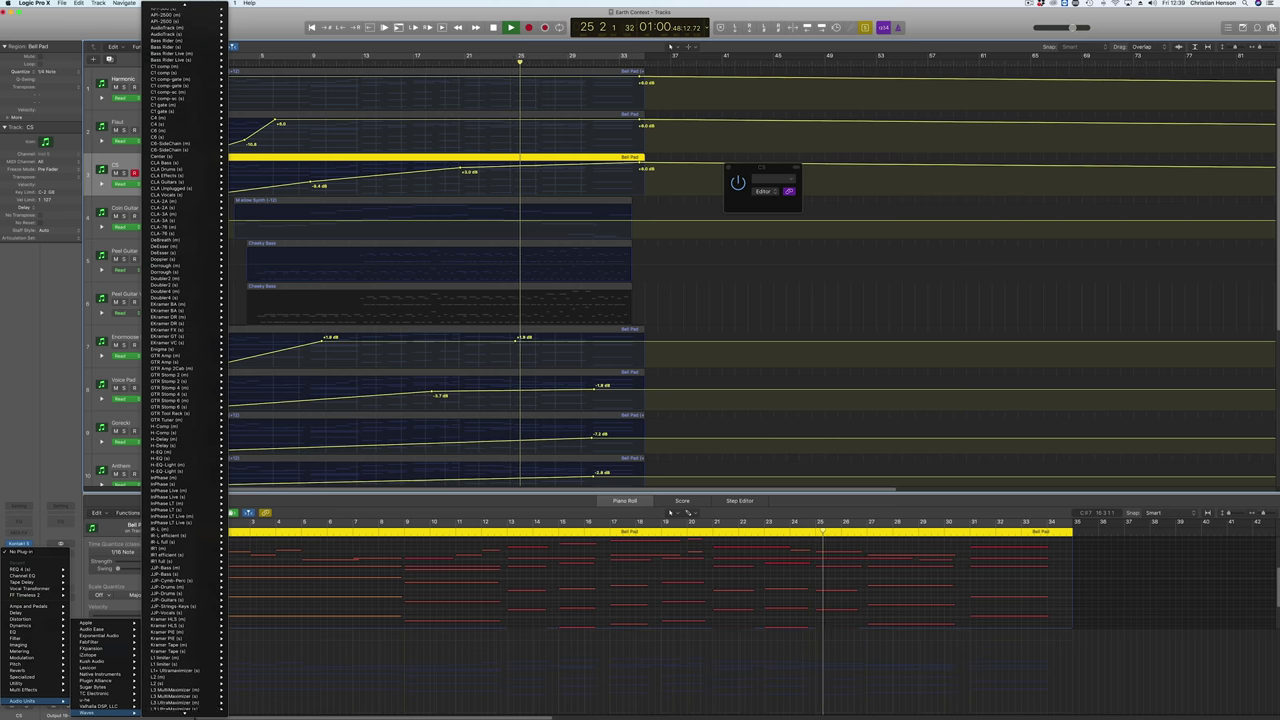
pyautogui.scroll(-15, 180, 700)
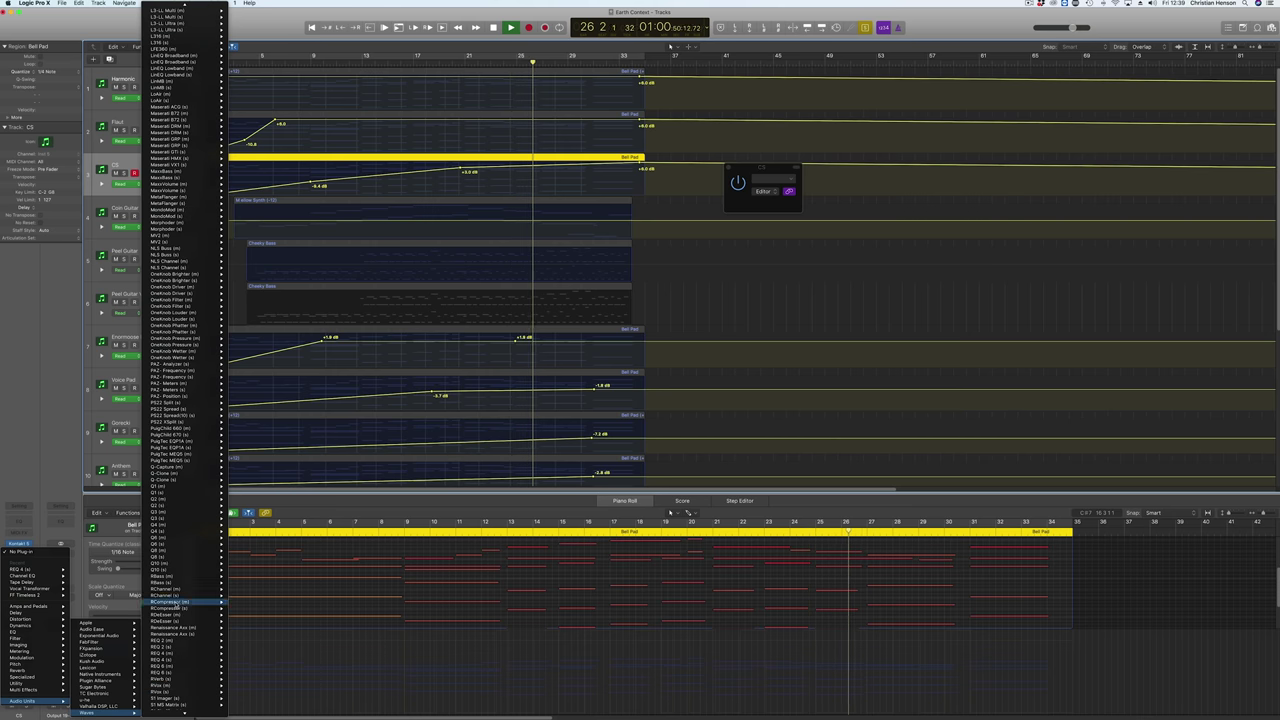
pyautogui.moveTo(200, 660)
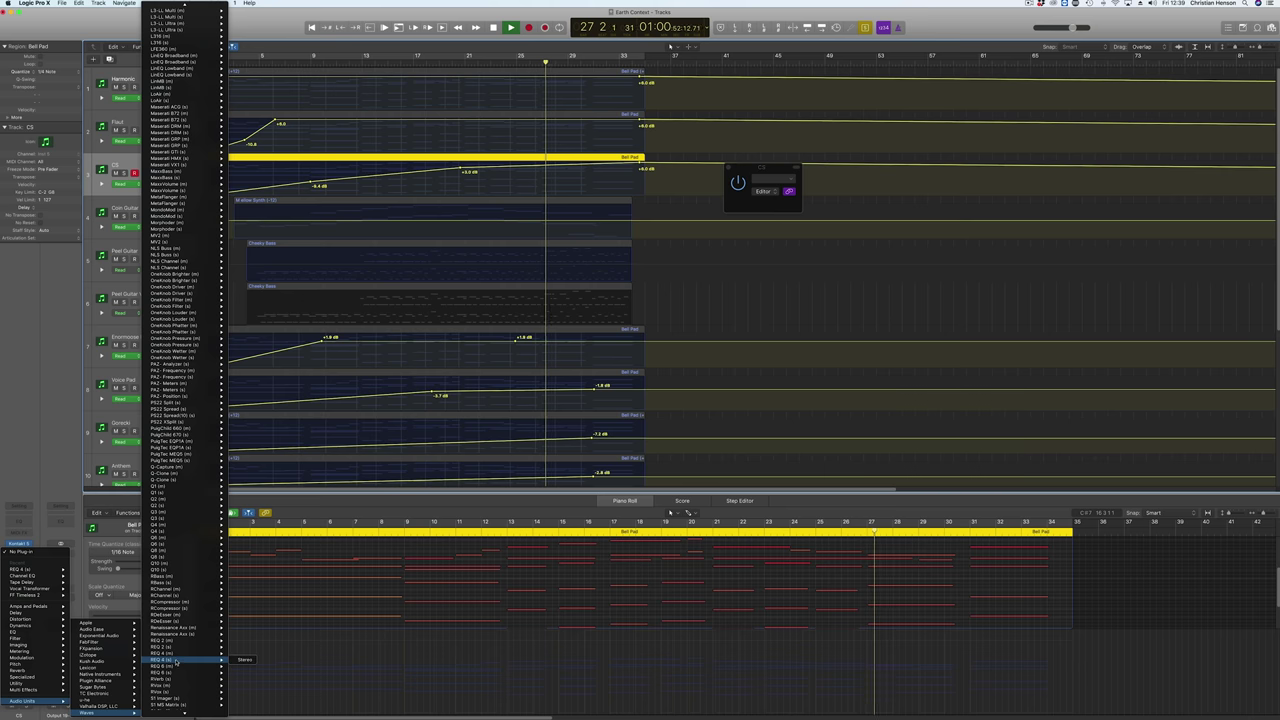
pyautogui.click(246, 661)
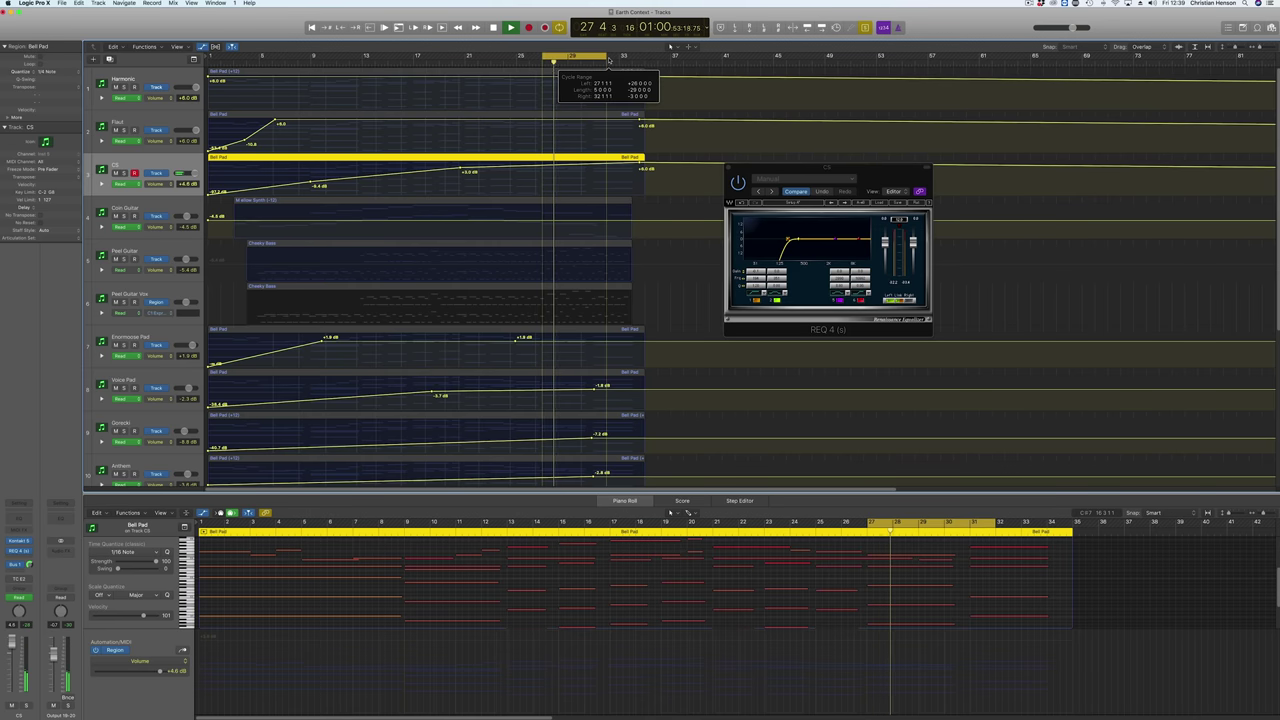
pyautogui.click(772, 241)
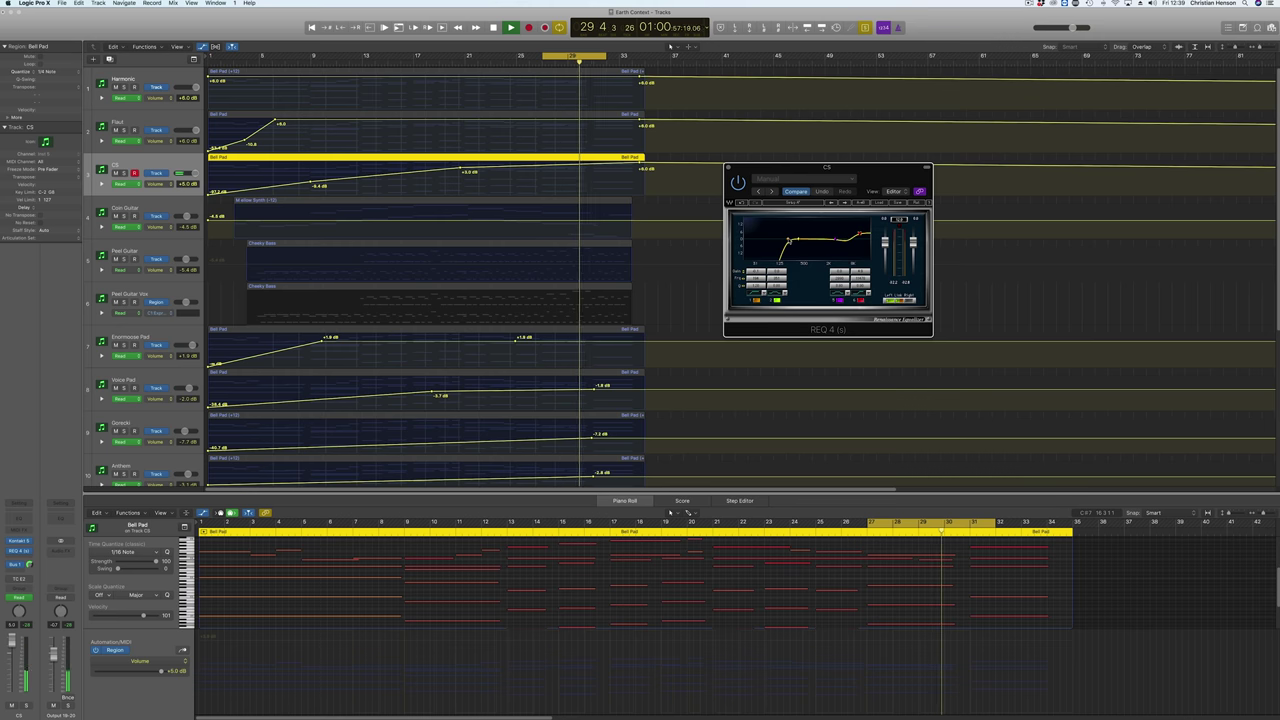
# Play the Harmonic, Flaut and CS regions from about bar 21 with cycling off and raise the CS equaliser's low-cut frequency
pyautogui.press('space')
pyautogui.click(514, 92)
pyautogui.keyDown('shift'); pyautogui.click(511, 115); pyautogui.keyUp('shift')
pyautogui.keyDown('shift'); pyautogui.click(507, 157); pyautogui.keyUp('shift')
pyautogui.click(459, 61)
pyautogui.press('space')
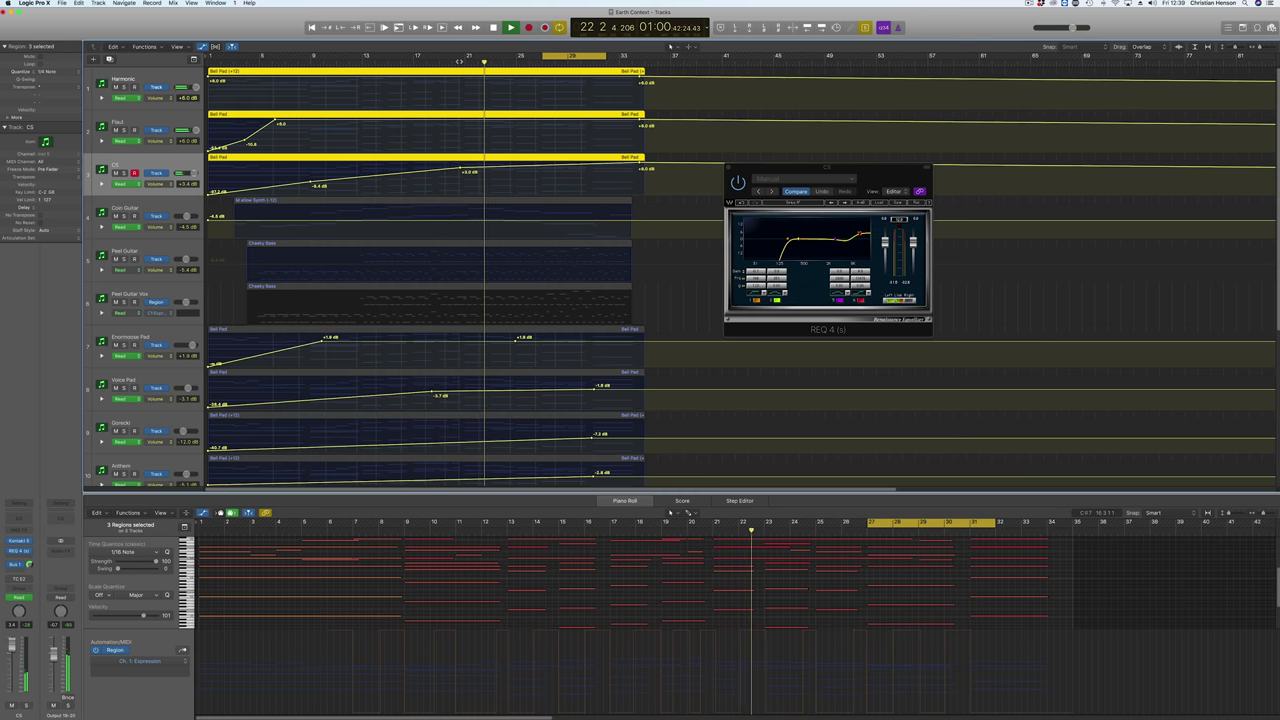
pyautogui.click(579, 57)
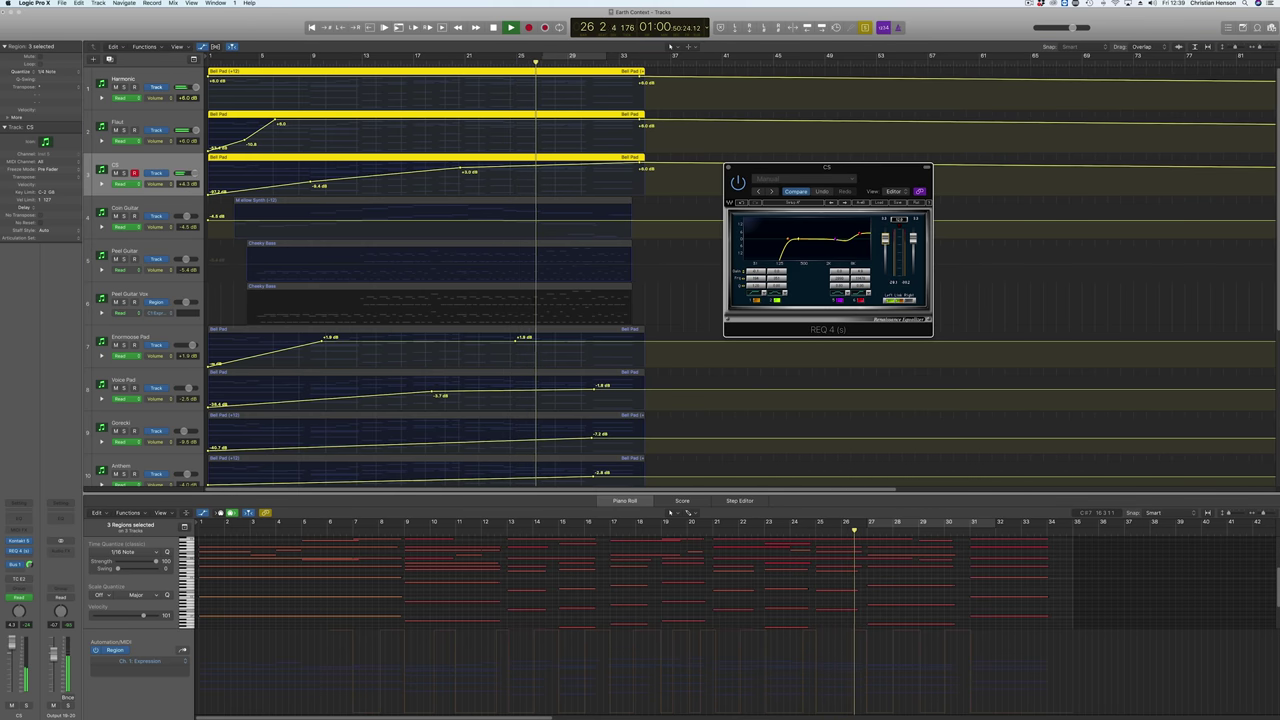
pyautogui.moveTo(789, 240); pyautogui.dragTo(812, 240)
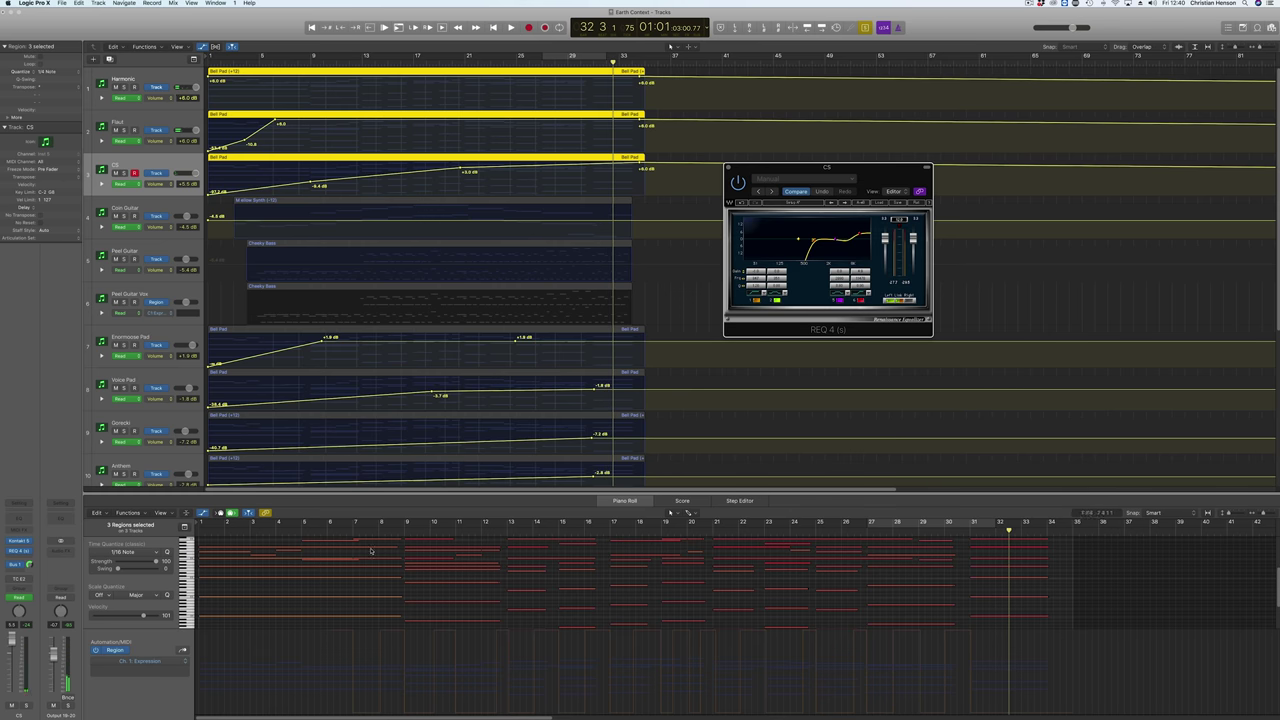
# Show the mixer and route the output of the Harmonic, Flaut and CS channels to Bus 2
pyautogui.press('x')
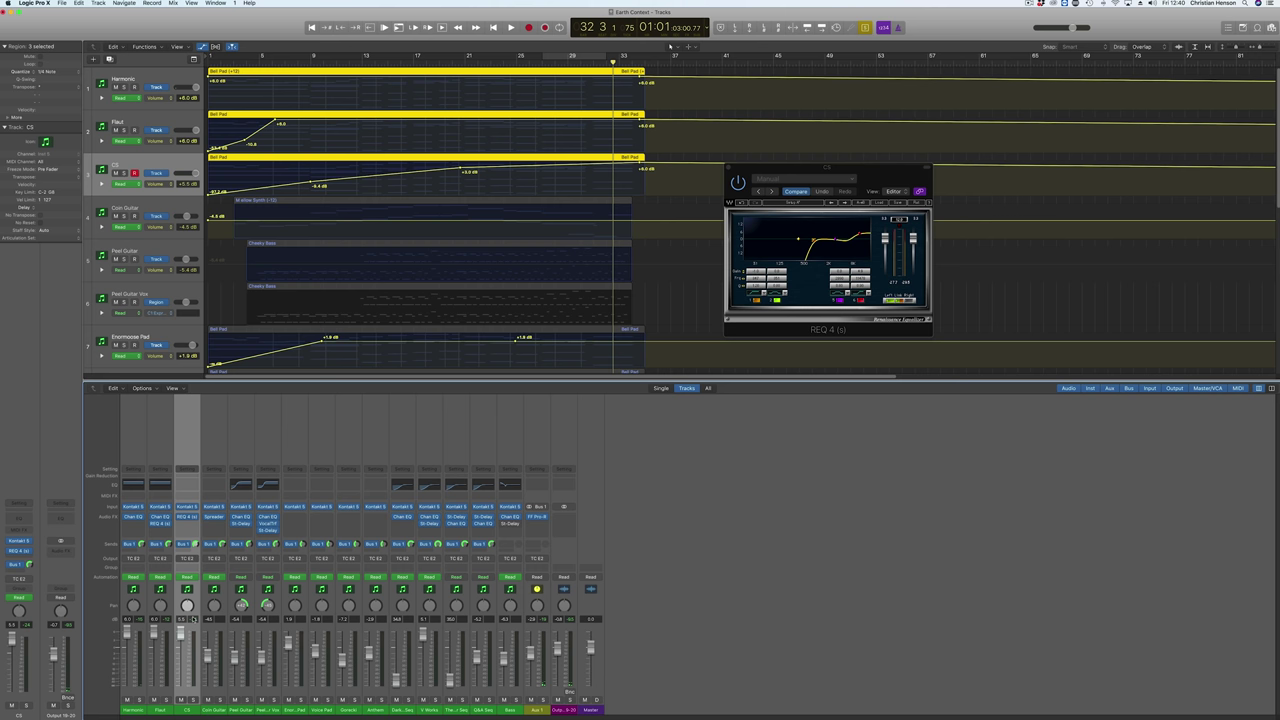
pyautogui.keyDown('shift'); pyautogui.click(156, 692); pyautogui.keyUp('shift')
pyautogui.keyDown('shift'); pyautogui.click(143, 644); pyautogui.keyUp('shift')
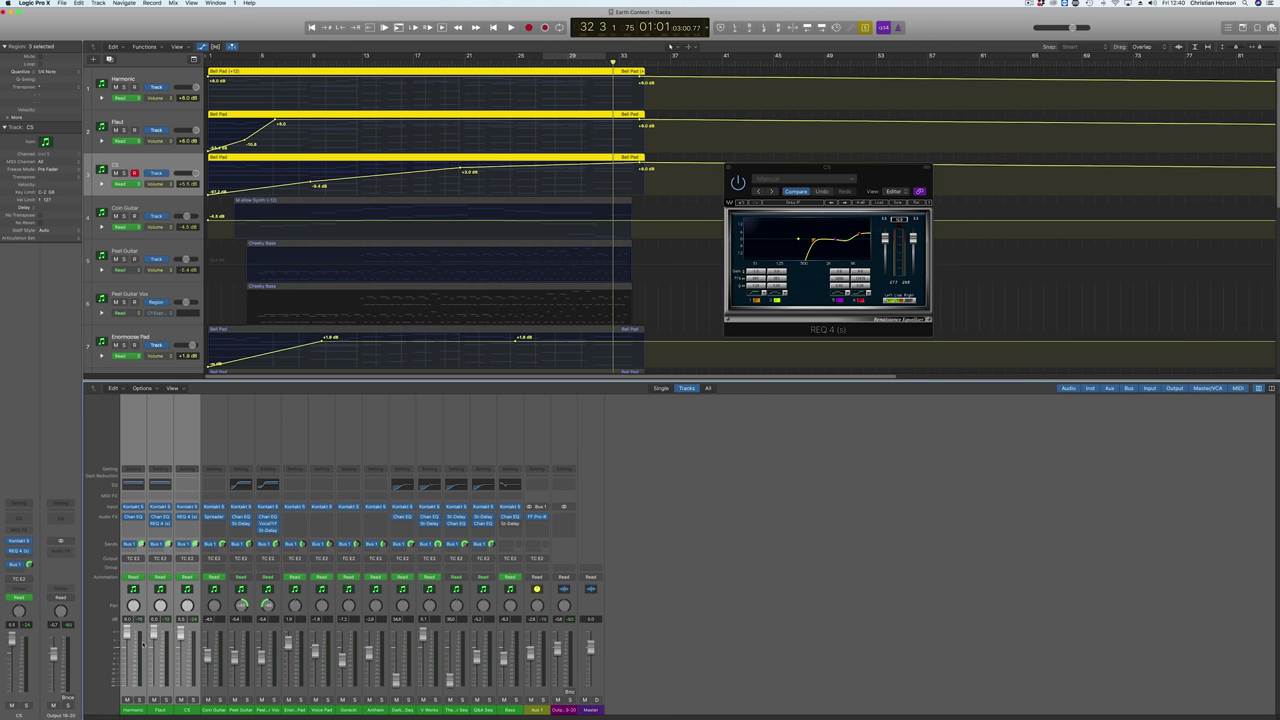
pyautogui.click(143, 558)
pyautogui.moveTo(155, 589)
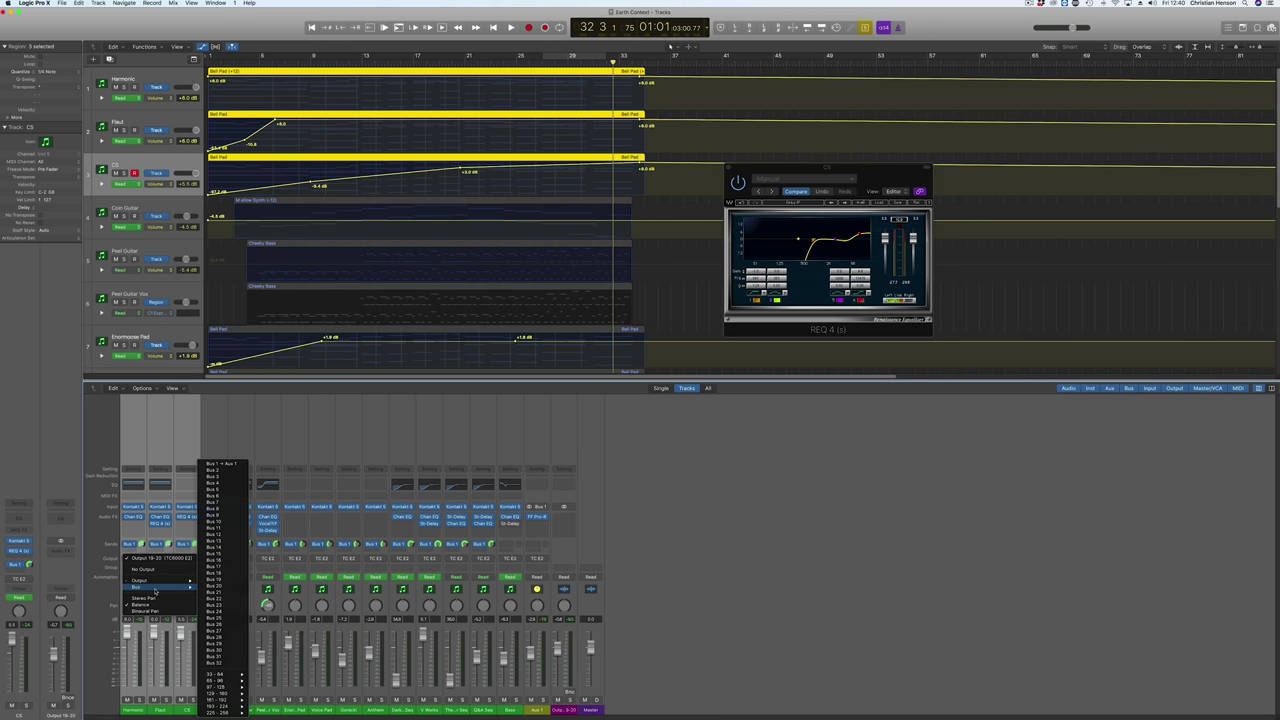
pyautogui.click(227, 471)
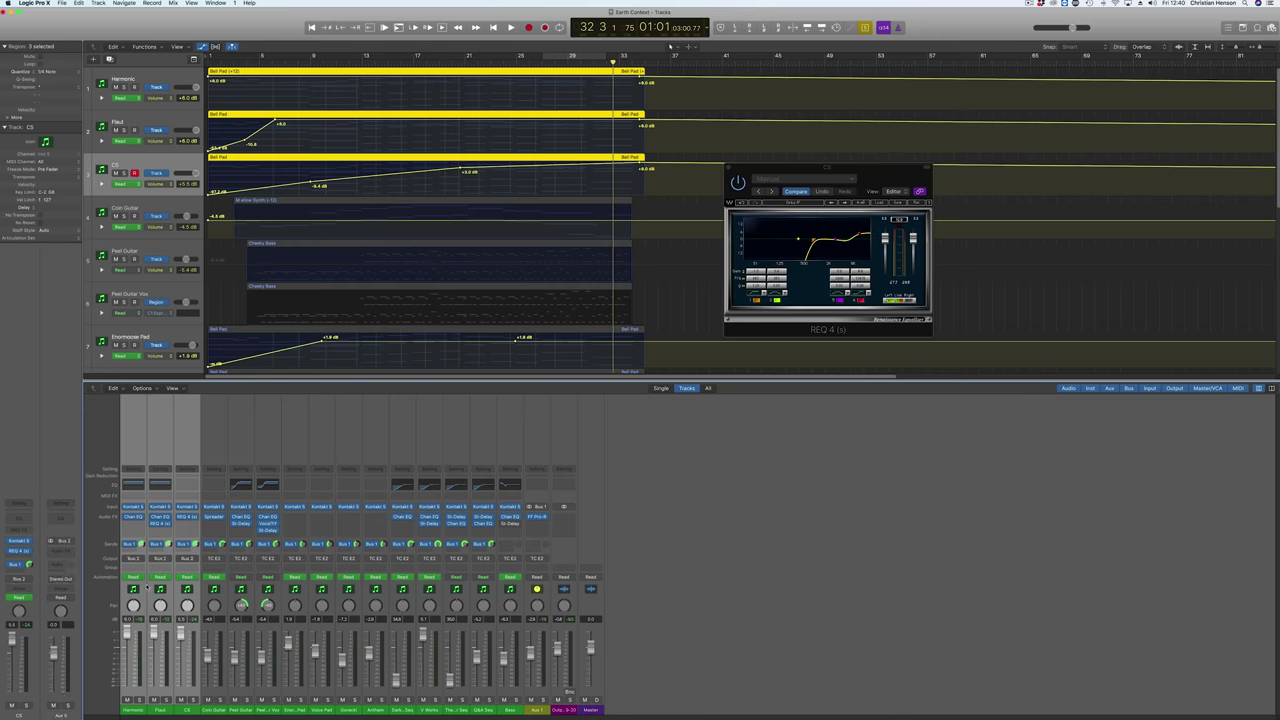
# Load the Master Opto soft preset into the RCompressor on Aux 2
pyautogui.press('space')
pyautogui.click(848, 203)
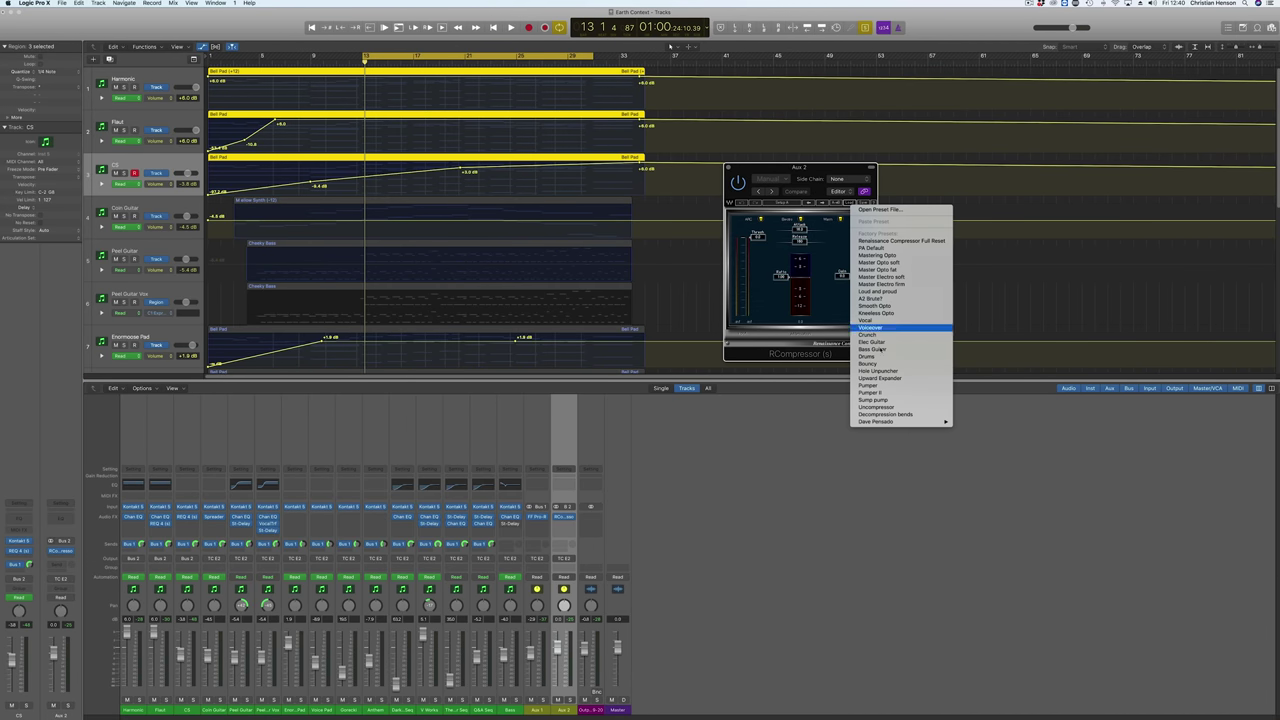
pyautogui.click(876, 262)
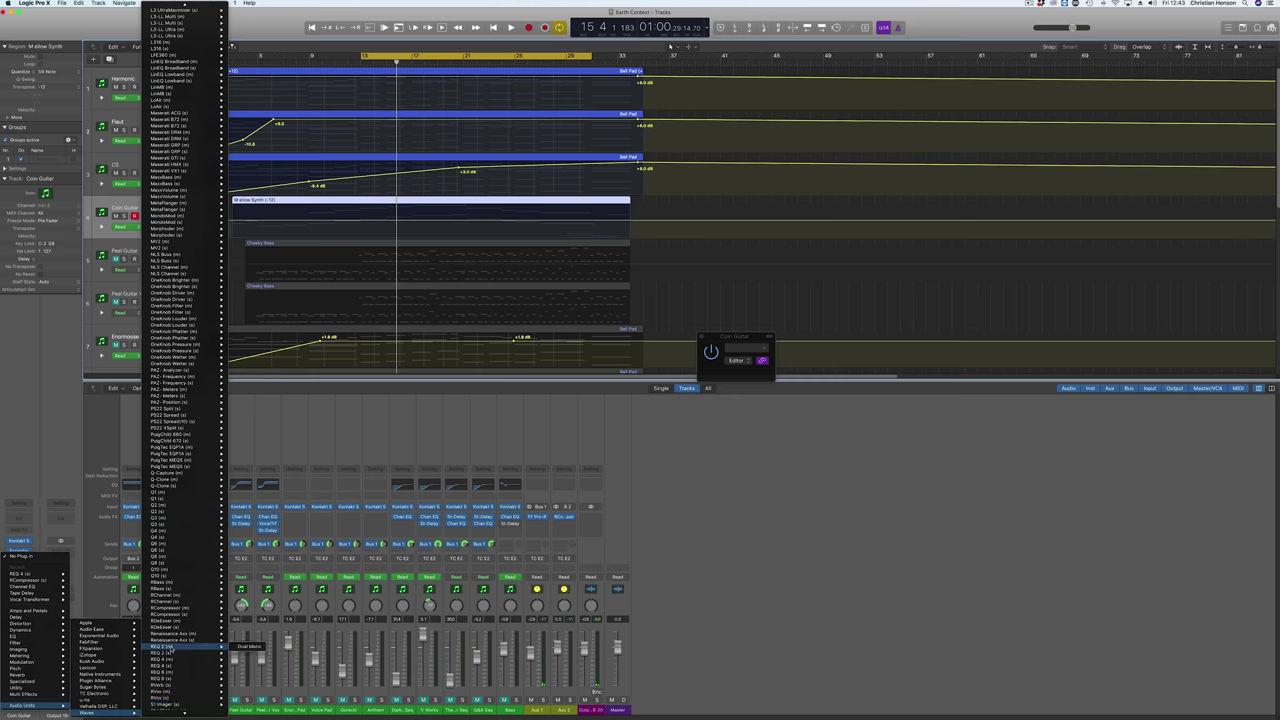
# Insert a stereo REQ 4 on the Coin Guitar track and mute the grouped Harmonic, Flaut and CS channels
pyautogui.moveTo(171, 686)
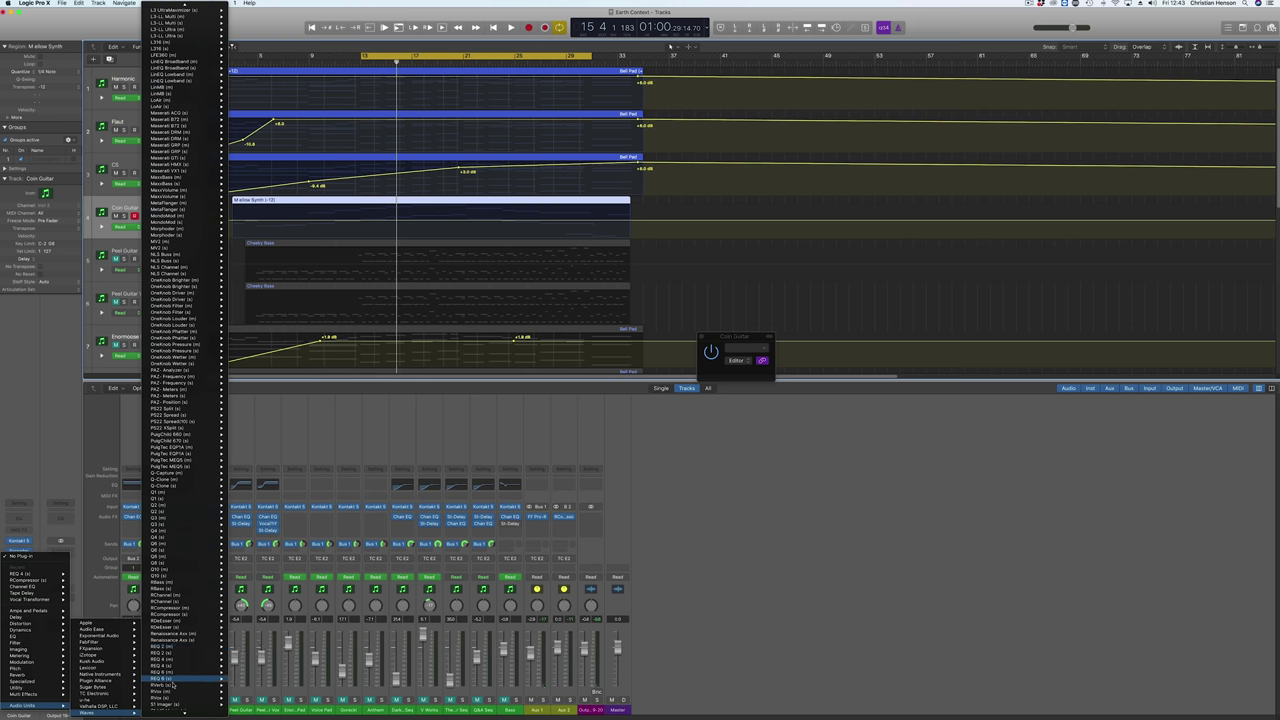
pyautogui.click(245, 665)
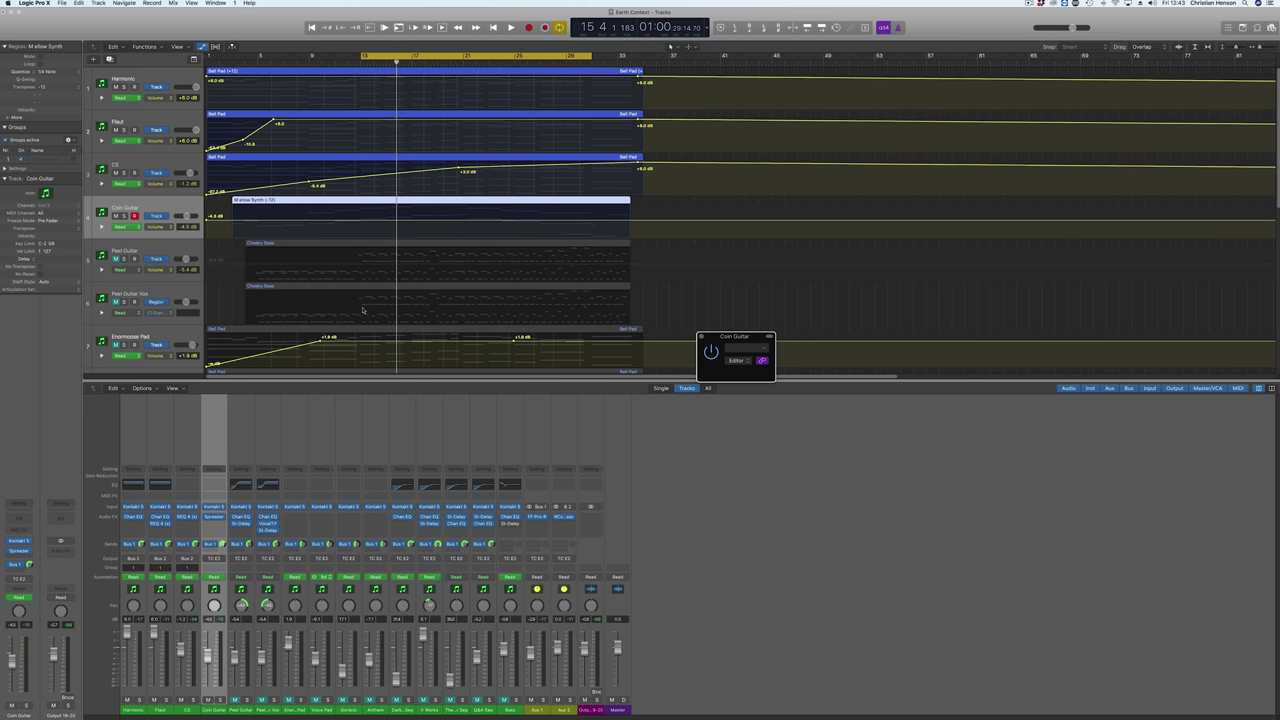
pyautogui.press('space')
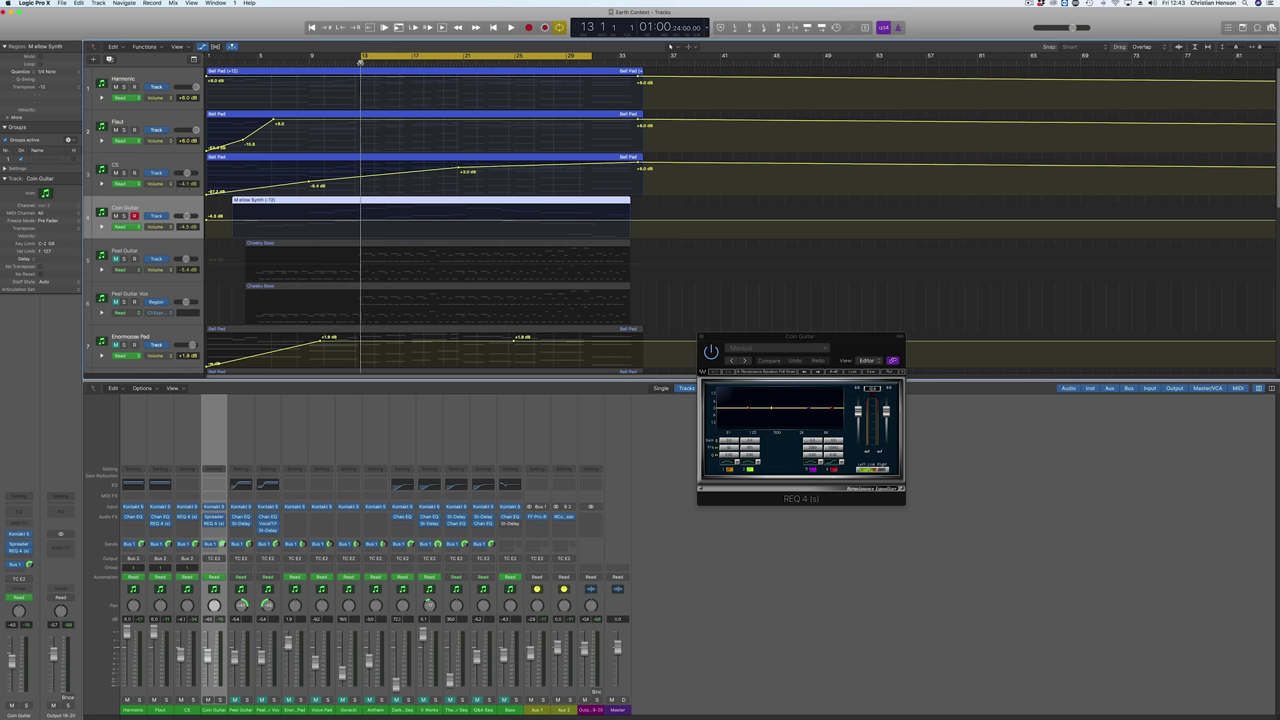
pyautogui.click(125, 699)
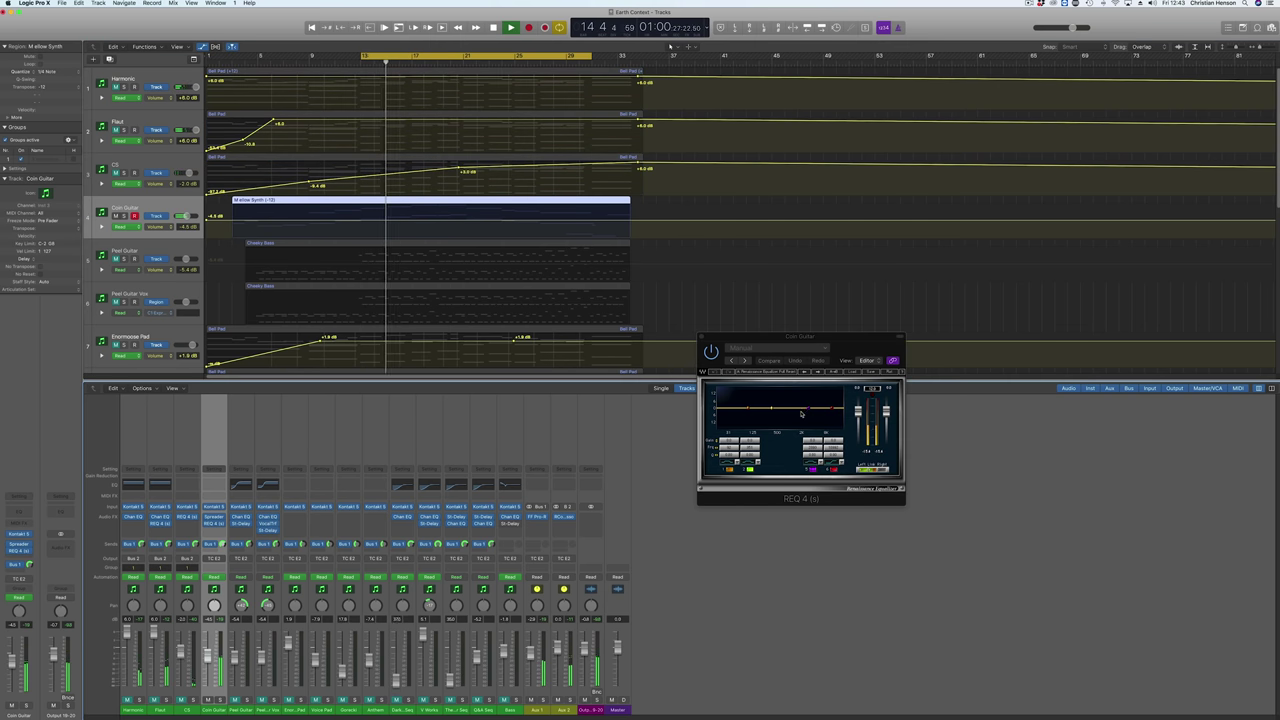
# In the Coin Guitar REQ 4, dip the mid bands, boost the treble, set the lowest band to Hi-Pass, and close the plug-in
pyautogui.moveTo(808, 407); pyautogui.dragTo(810, 396)
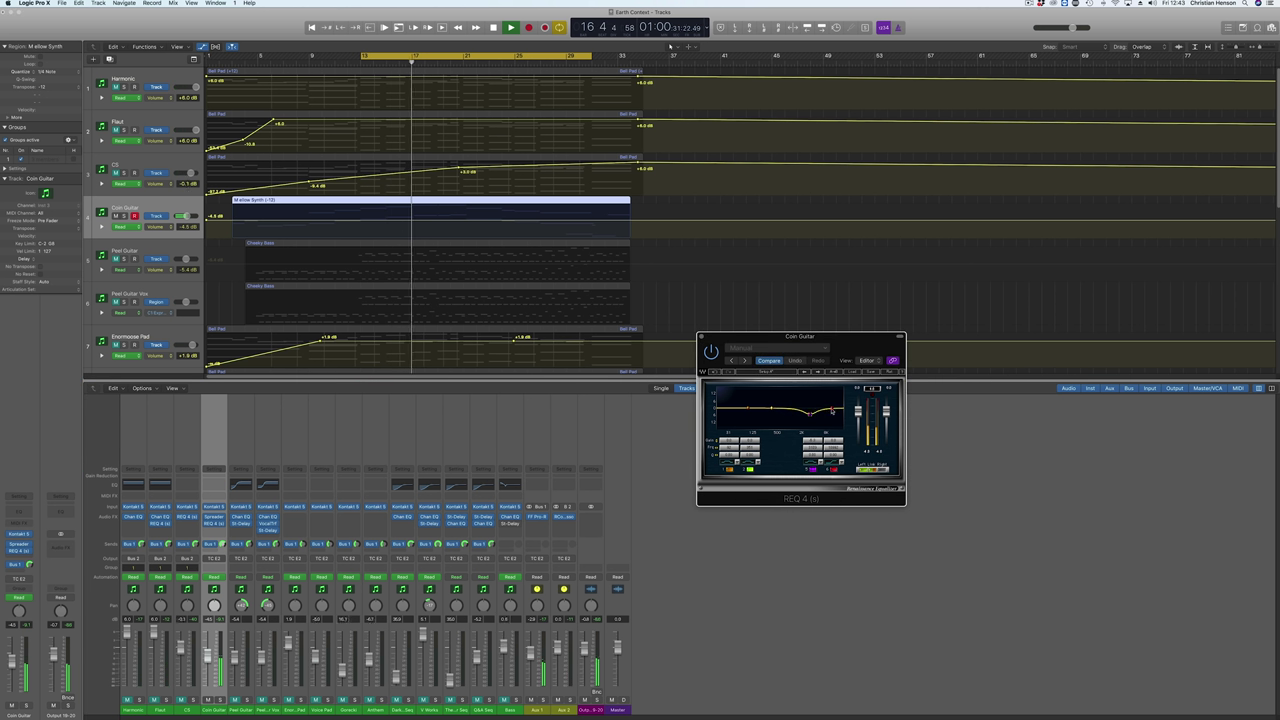
pyautogui.moveTo(831, 408); pyautogui.dragTo(829, 389)
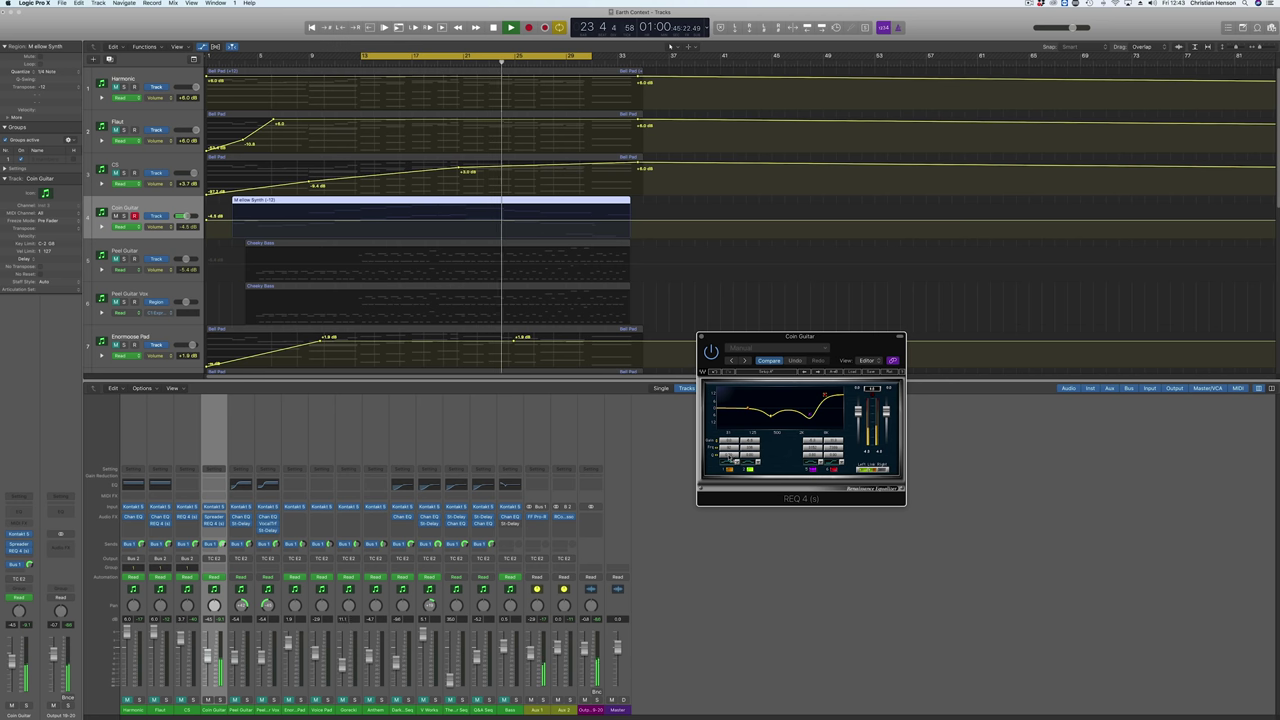
pyautogui.click(748, 467)
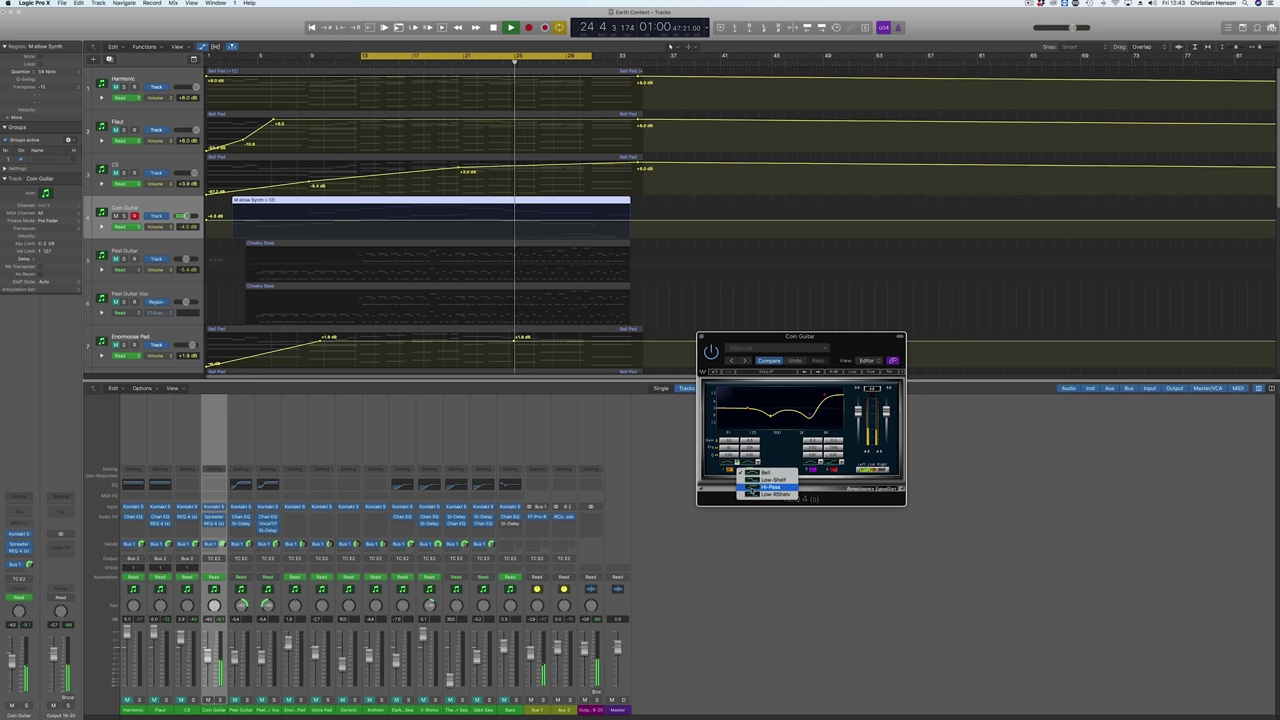
pyautogui.click(756, 488)
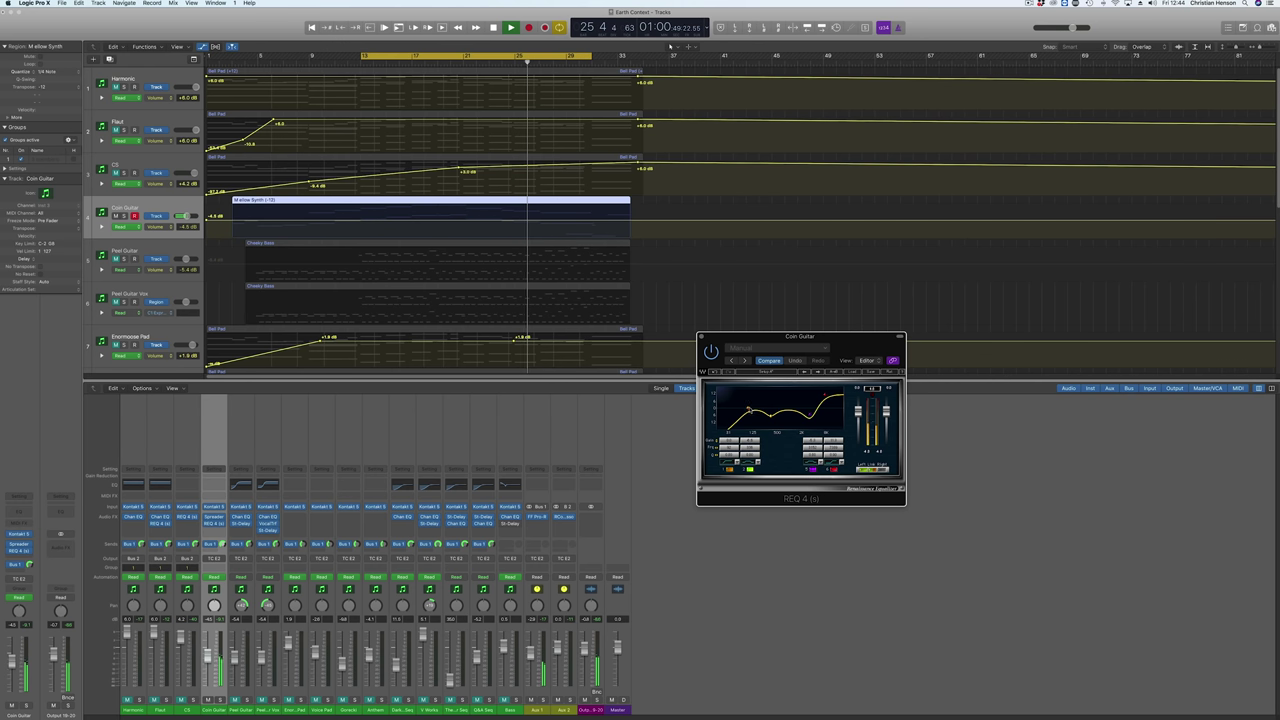
pyautogui.click(702, 335)
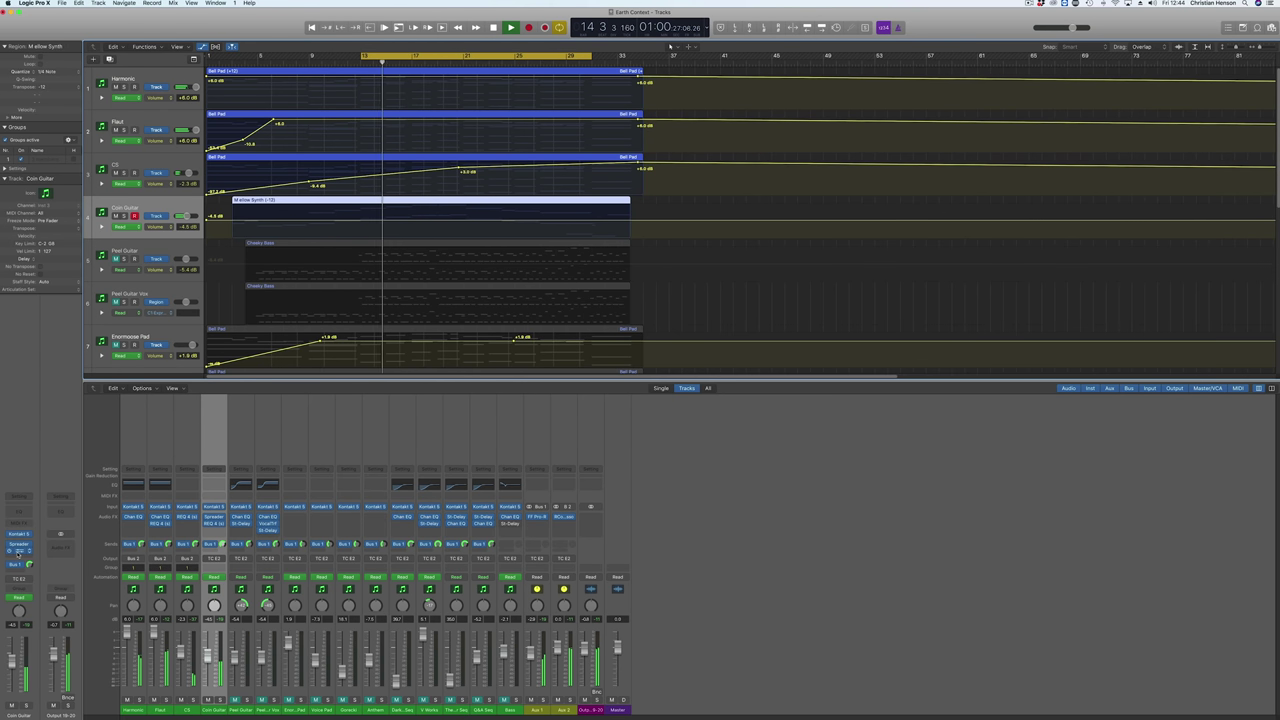
# Replay the cue from the start with cycling off, and close the reopened Coin Guitar REQ 4
pyautogui.press('v')
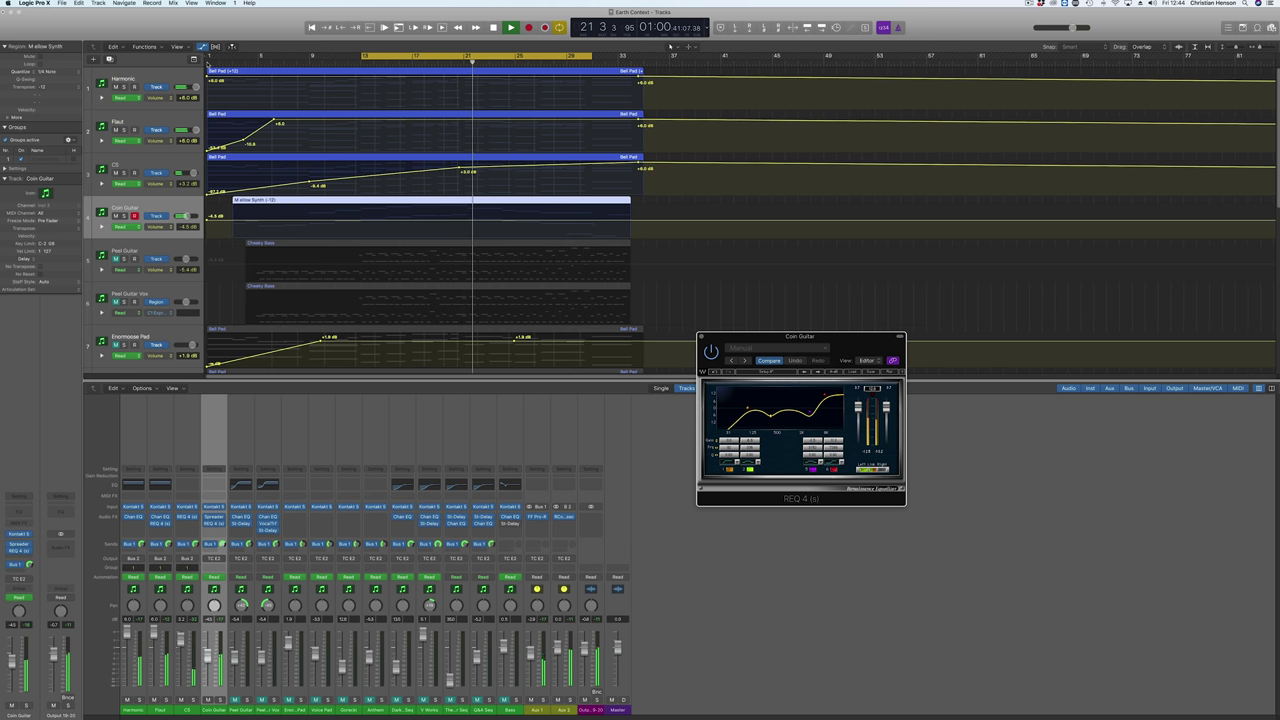
pyautogui.press('Return')
pyautogui.press('c')
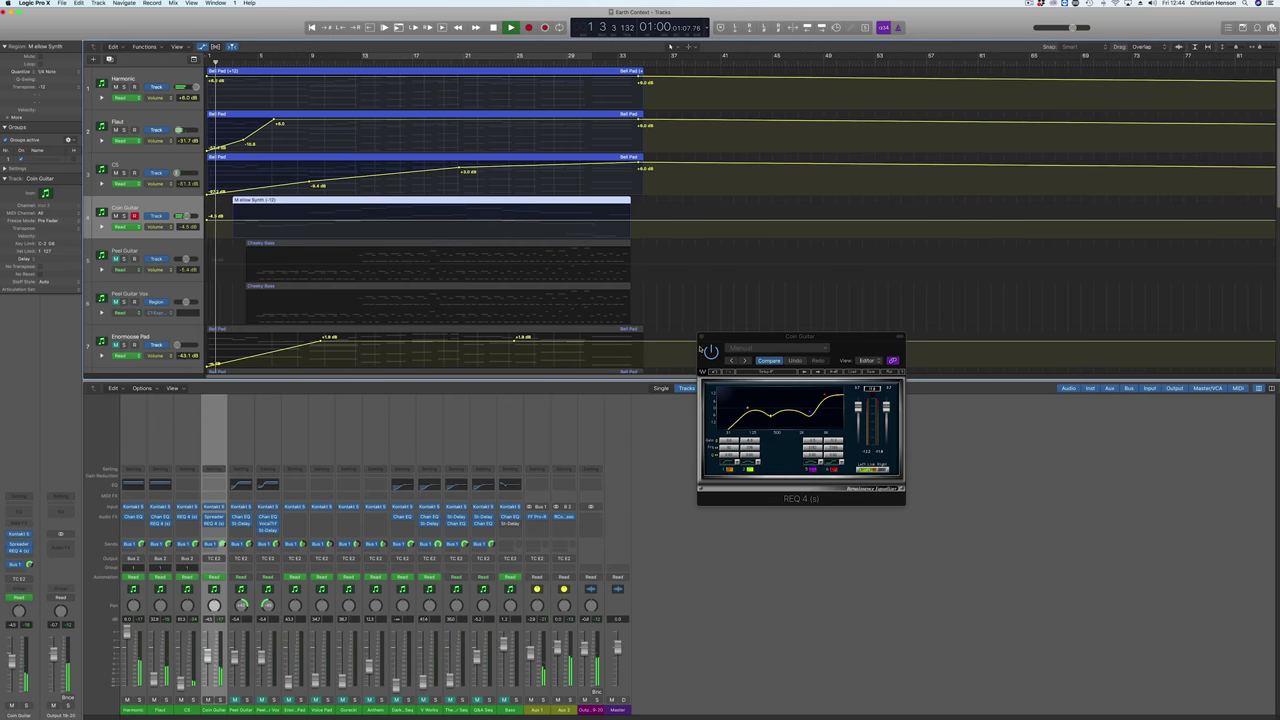
pyautogui.click(701, 338)
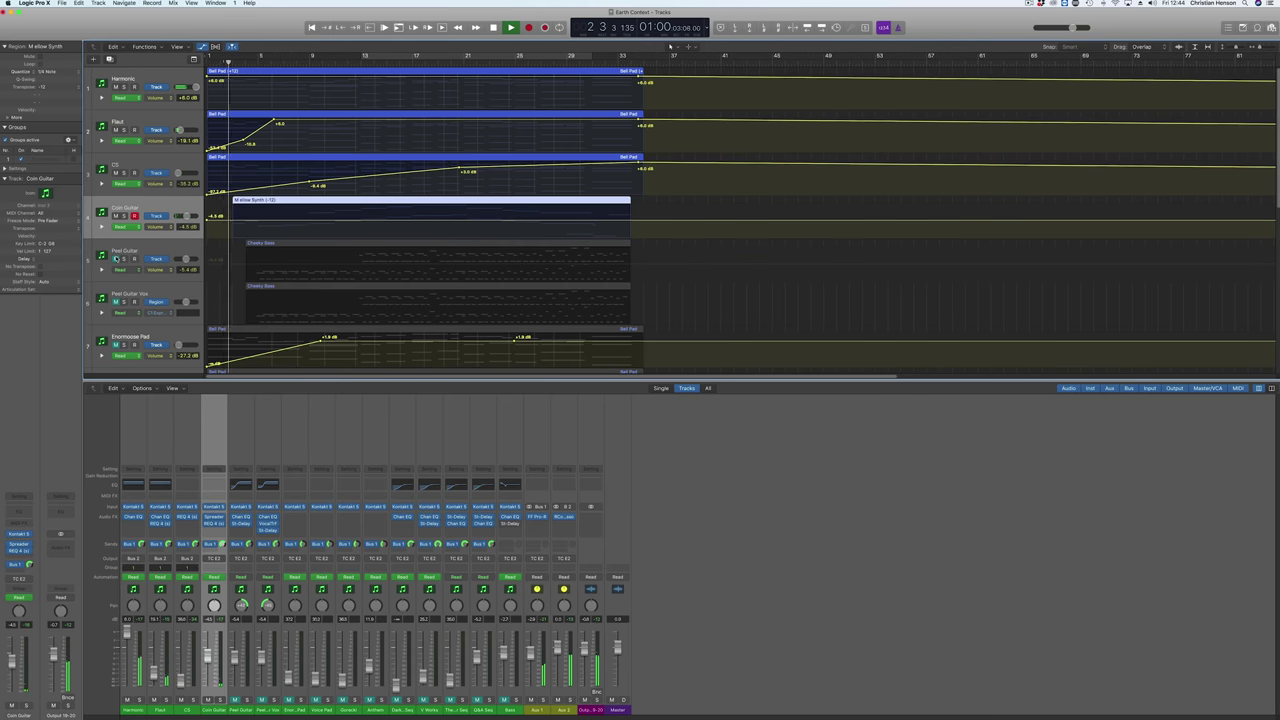
# Unmute and select the Peel Guitar track, mute Coin Guitar, and cycle playback from about bar 4 to bar 24
pyautogui.click(146, 252)
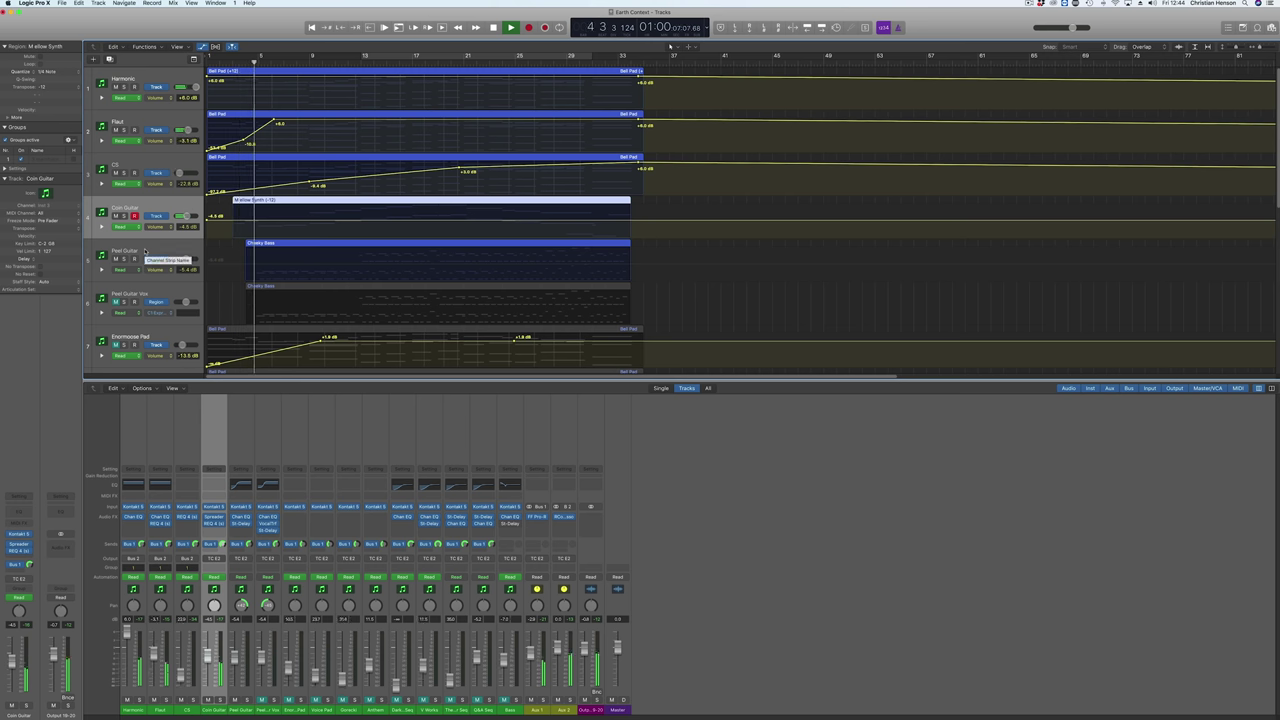
pyautogui.click(146, 251)
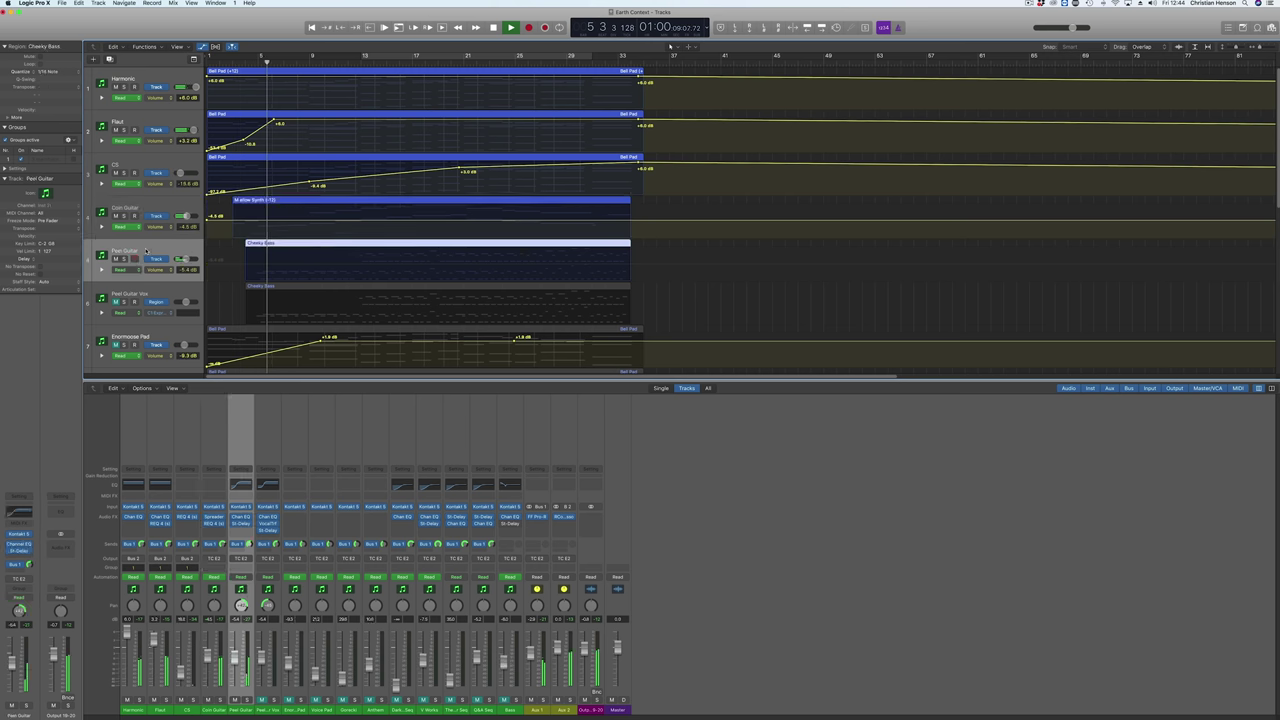
pyautogui.click(248, 241)
pyautogui.moveTo(246, 54); pyautogui.dragTo(502, 54)
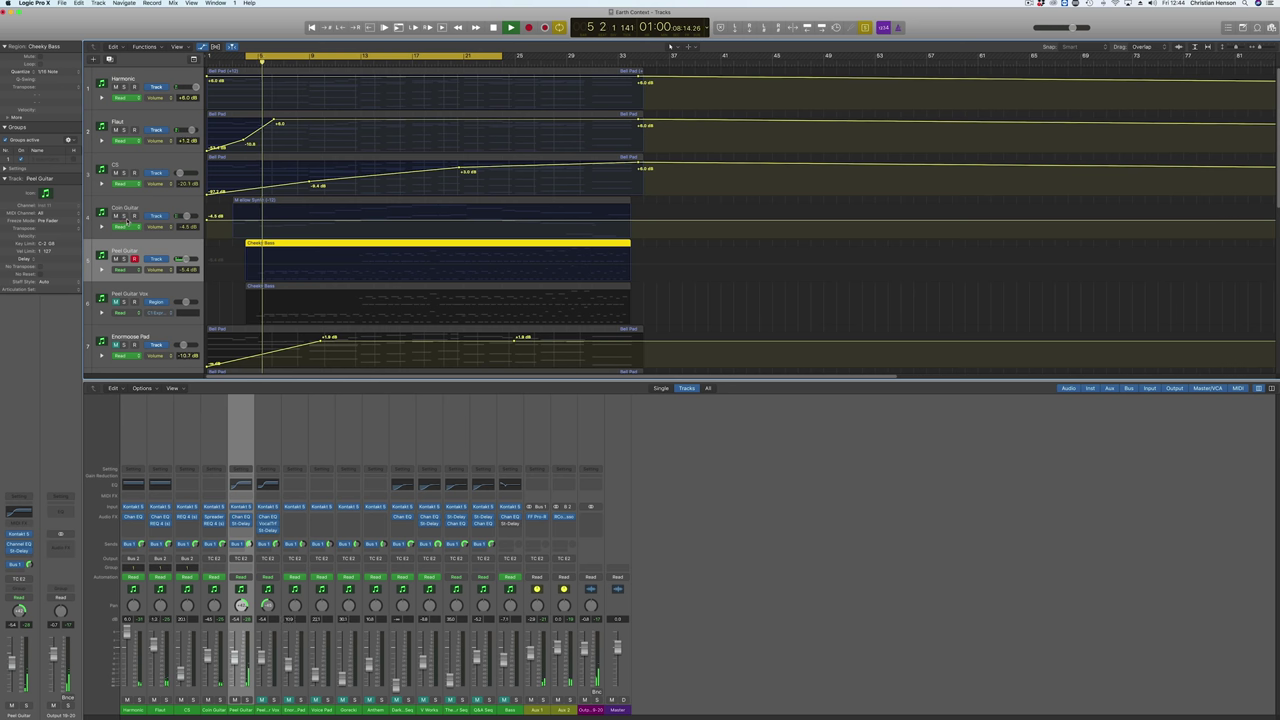
pyautogui.click(115, 216)
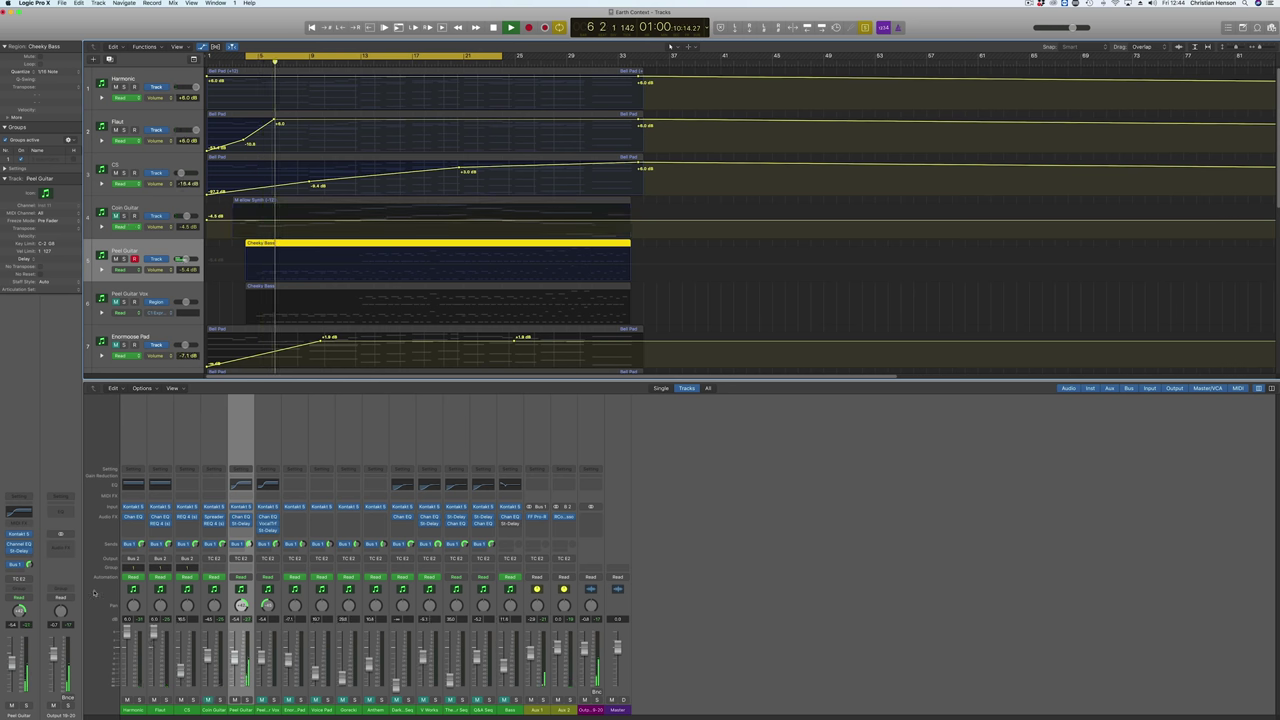
# Insert a stereo REQ 4 on the Peel Guitar track, gently boost its highest band, and close the plug-in
pyautogui.click(20, 557)
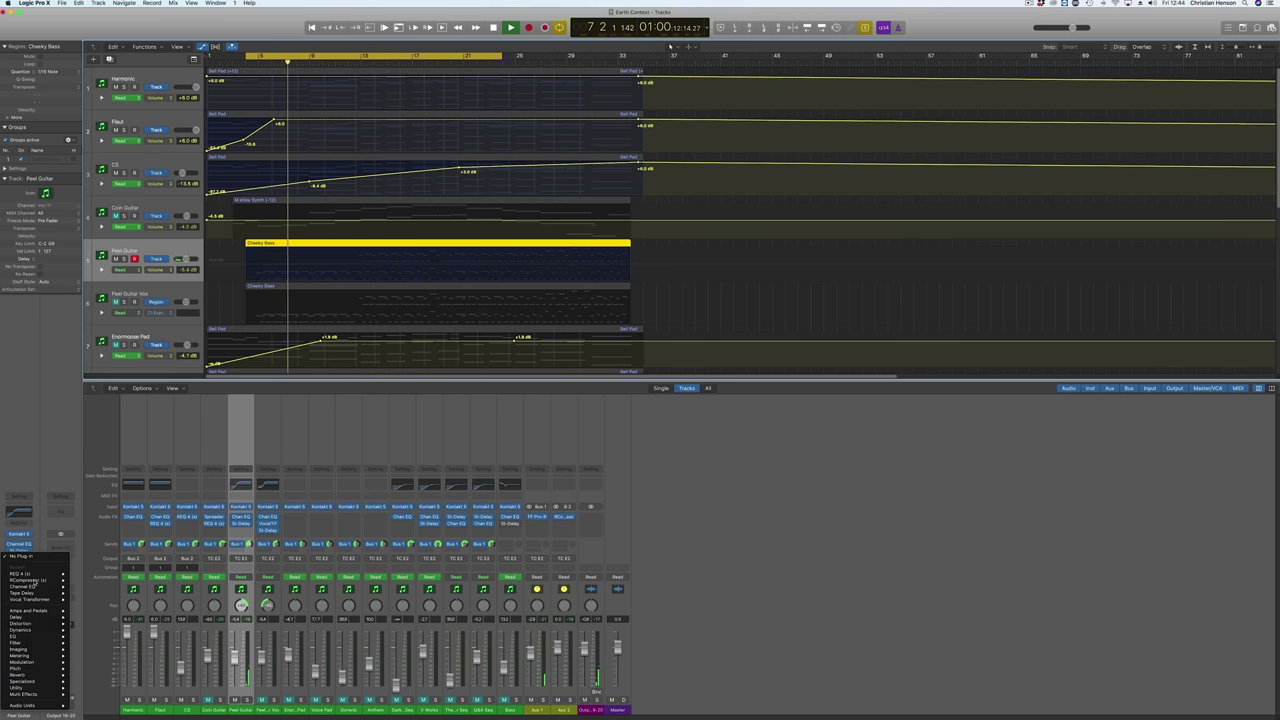
pyautogui.moveTo(40, 706)
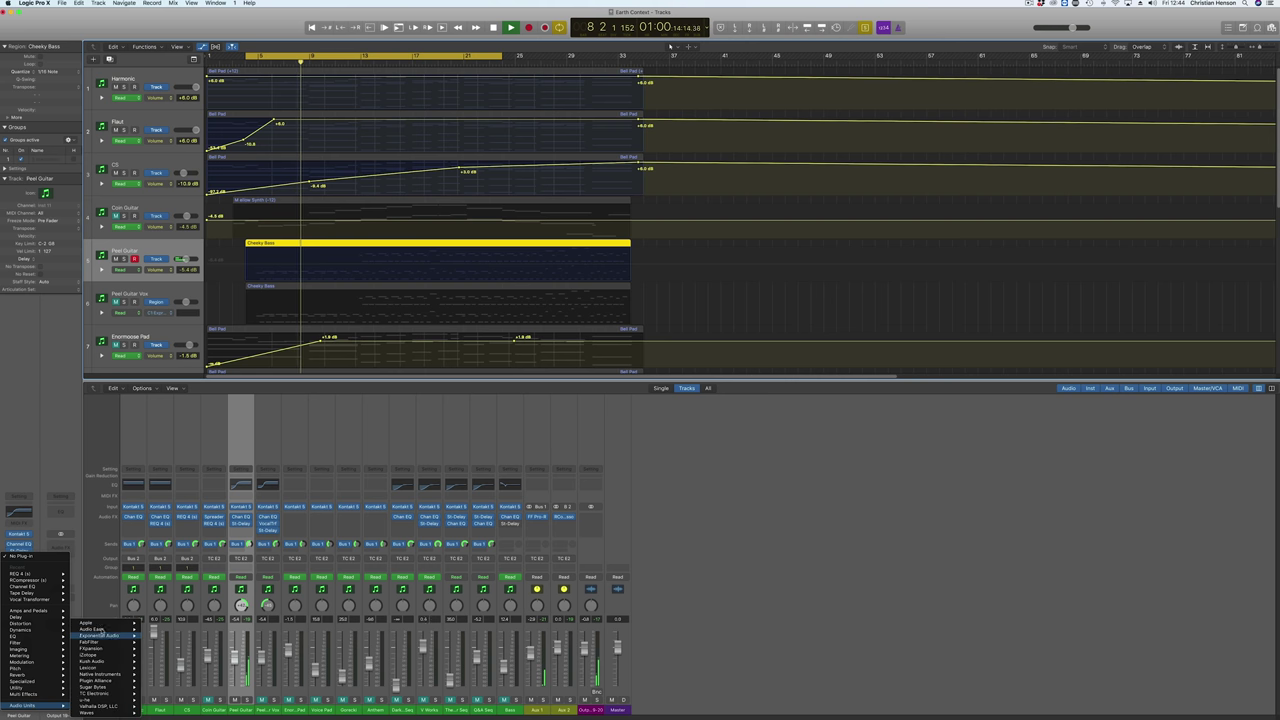
pyautogui.moveTo(107, 712)
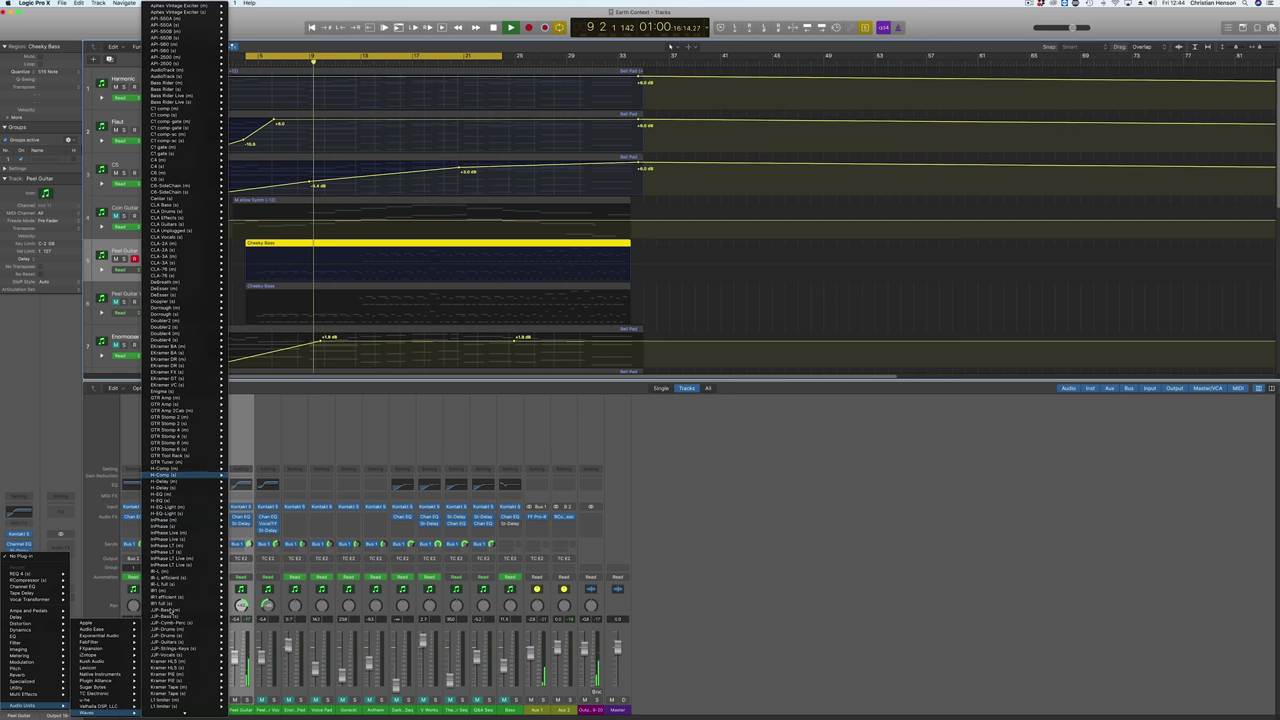
pyautogui.scroll(-15, 185, 690)
pyautogui.scroll(-15, 185, 690)
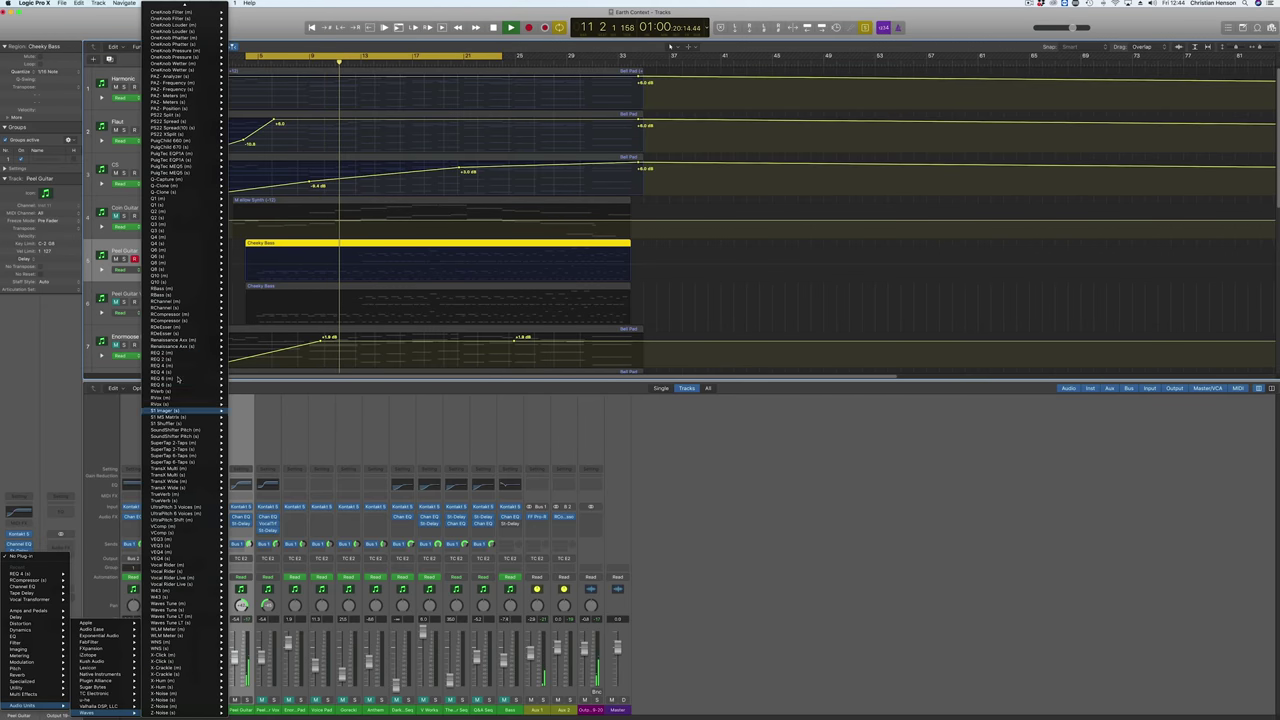
pyautogui.moveTo(175, 388)
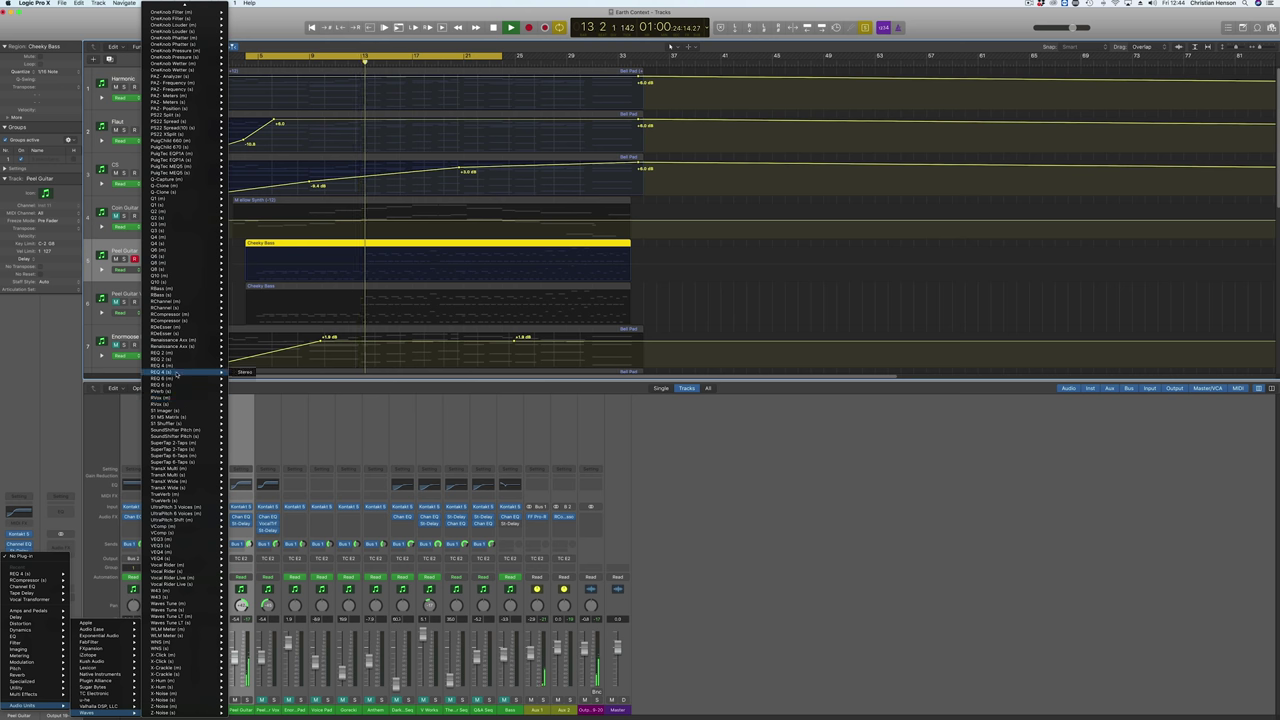
pyautogui.click(245, 372)
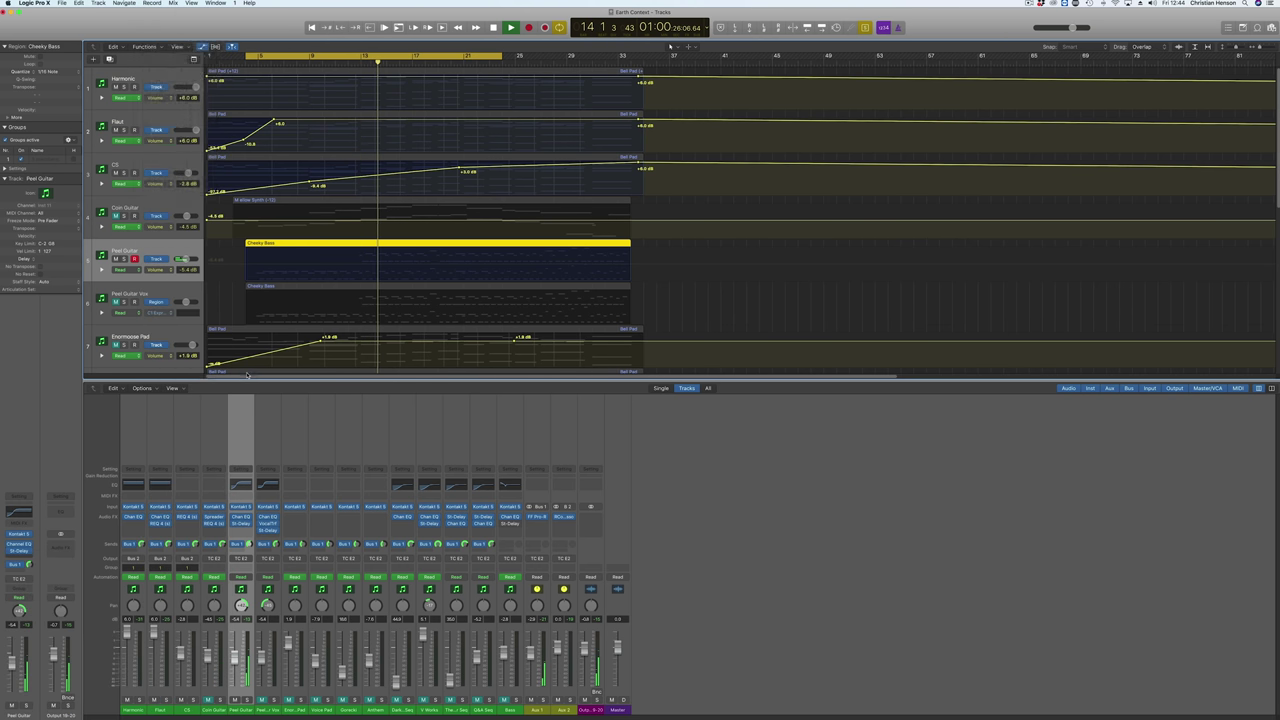
pyautogui.moveTo(118, 95); pyautogui.dragTo(140, 88)
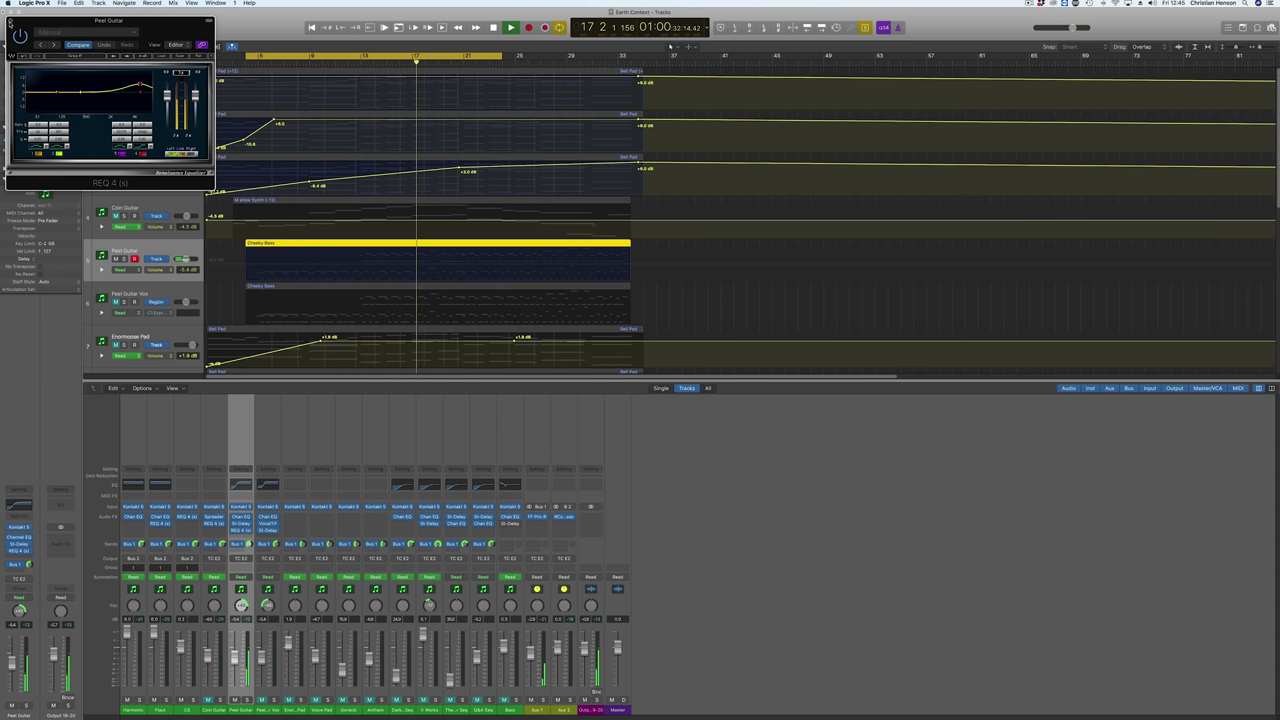
pyautogui.click(12, 20)
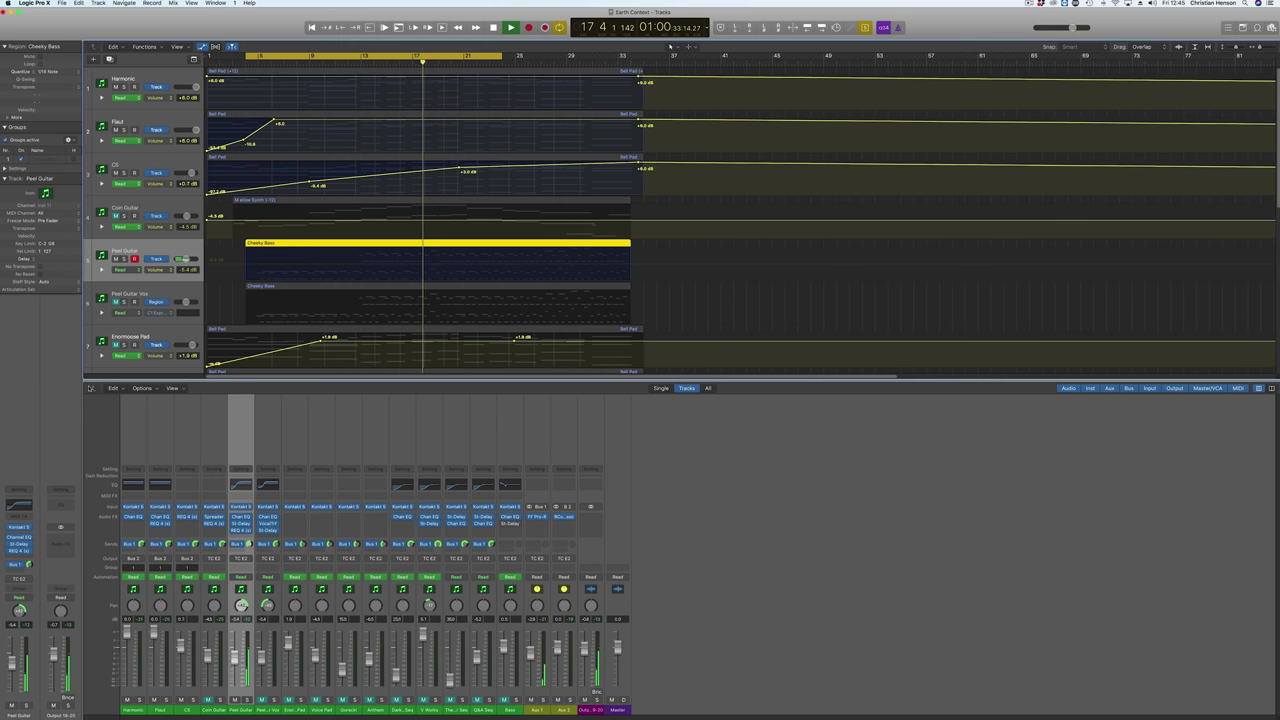
# Insert a stereo RCompressor on the Peel Guitar track and load its Elec Guitar preset
pyautogui.click(28, 556)
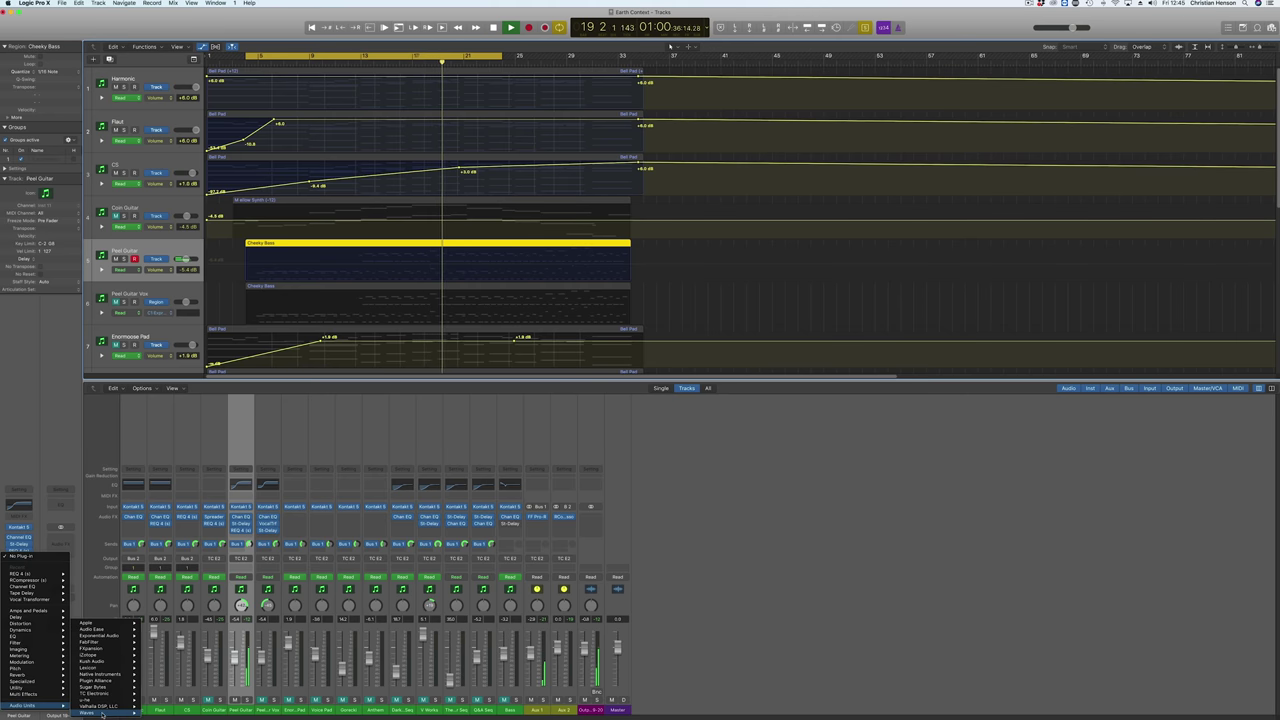
pyautogui.scroll(-10, 185, 690)
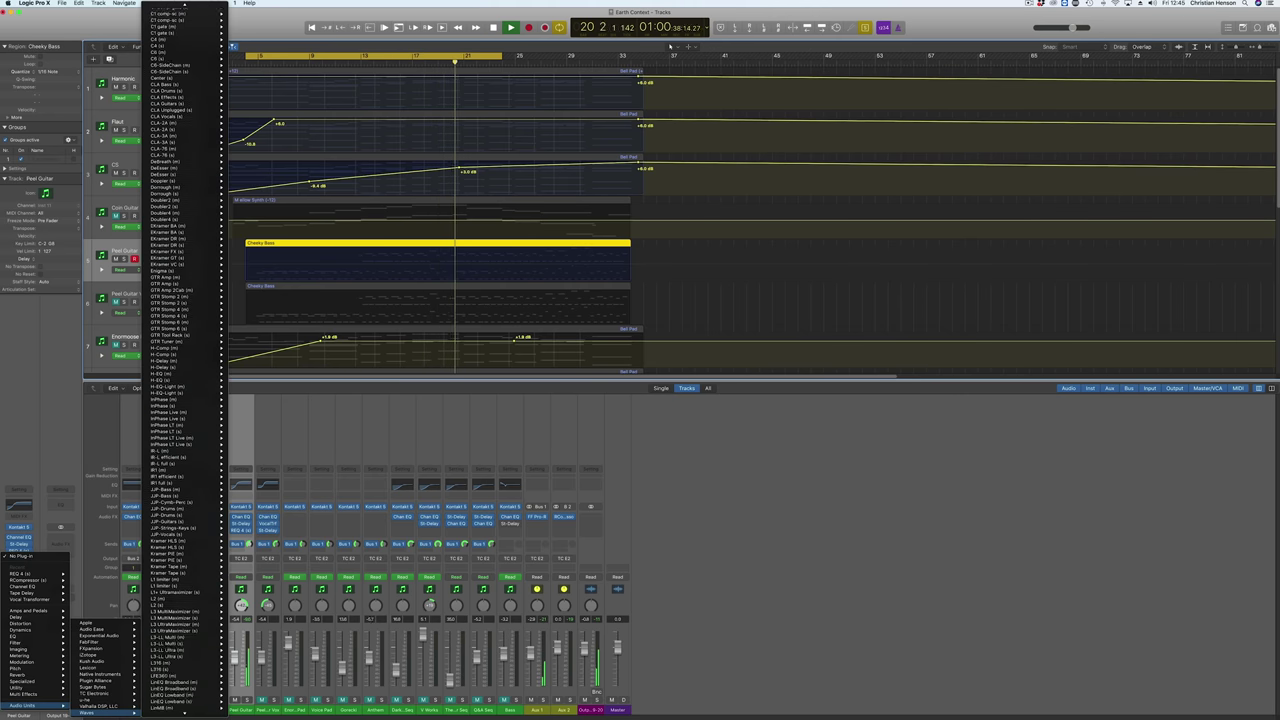
pyautogui.scroll(-15, 185, 660)
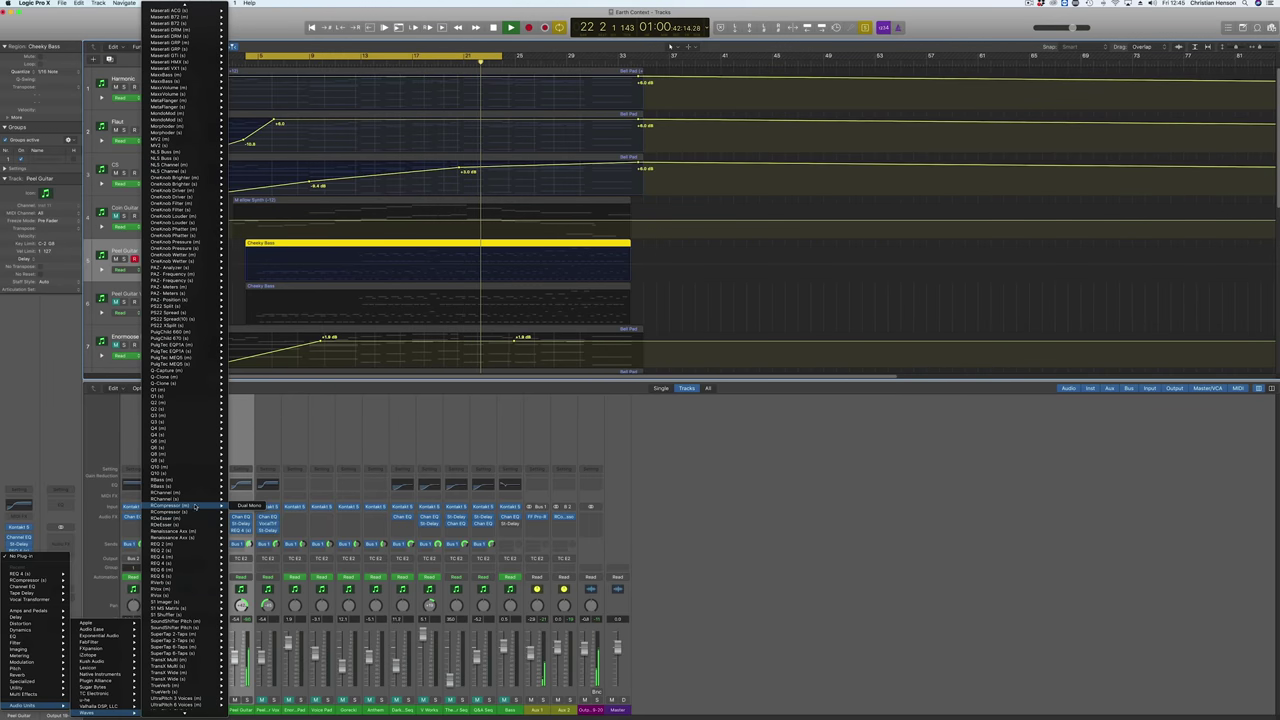
pyautogui.click(243, 512)
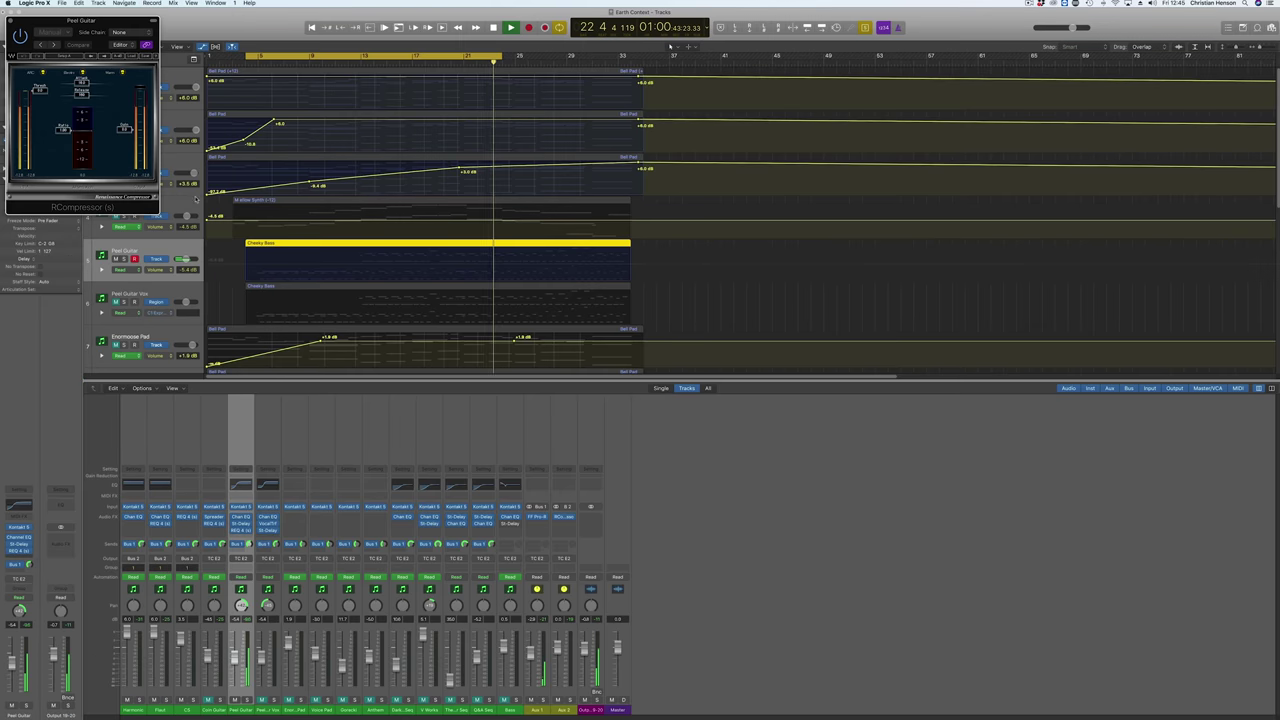
pyautogui.click(125, 59)
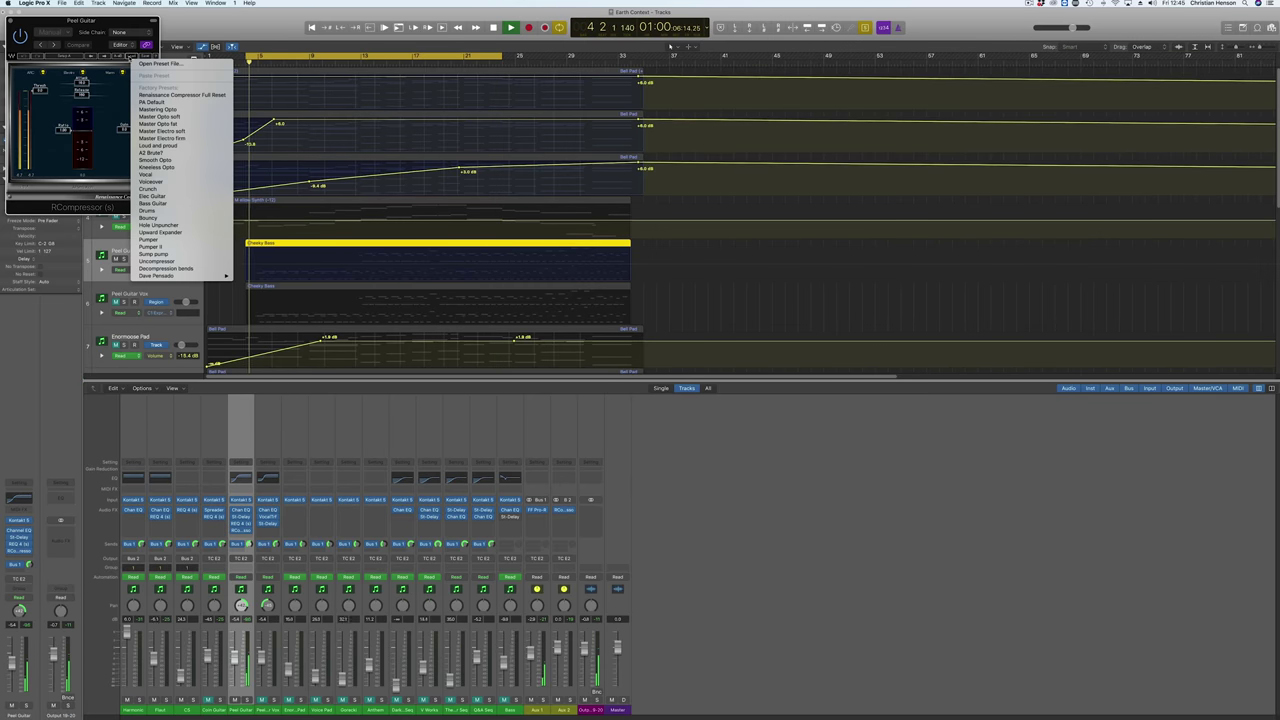
pyautogui.click(150, 196)
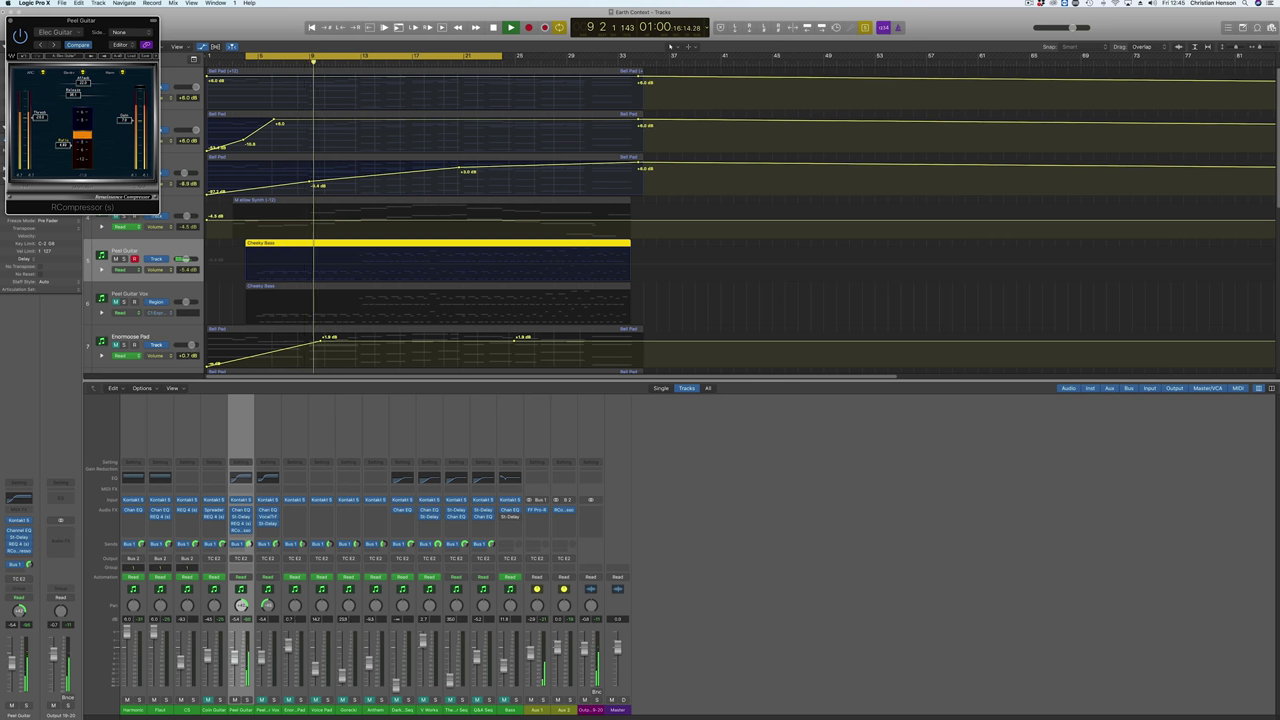
pyautogui.click(10, 20)
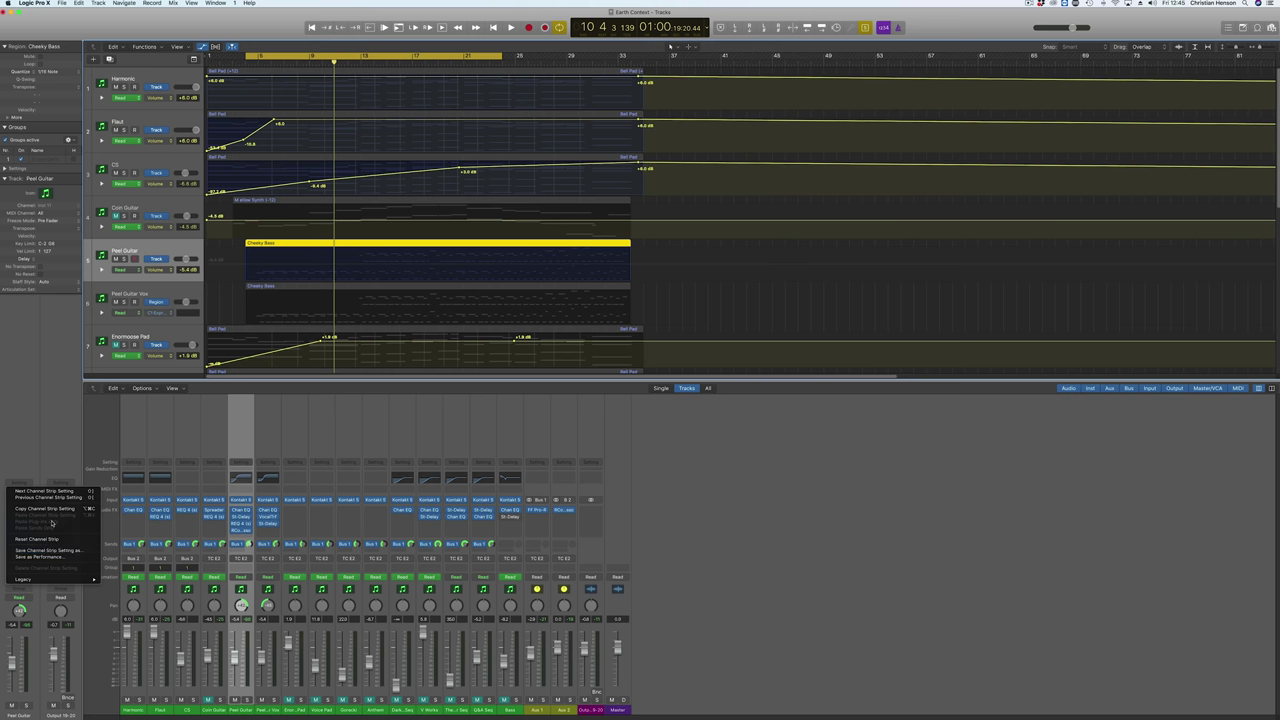
# Copy the Peel Guitar channel strip setting and paste it onto the Peel Guitar Vox track
pyautogui.click(47, 509)
pyautogui.click(157, 289)
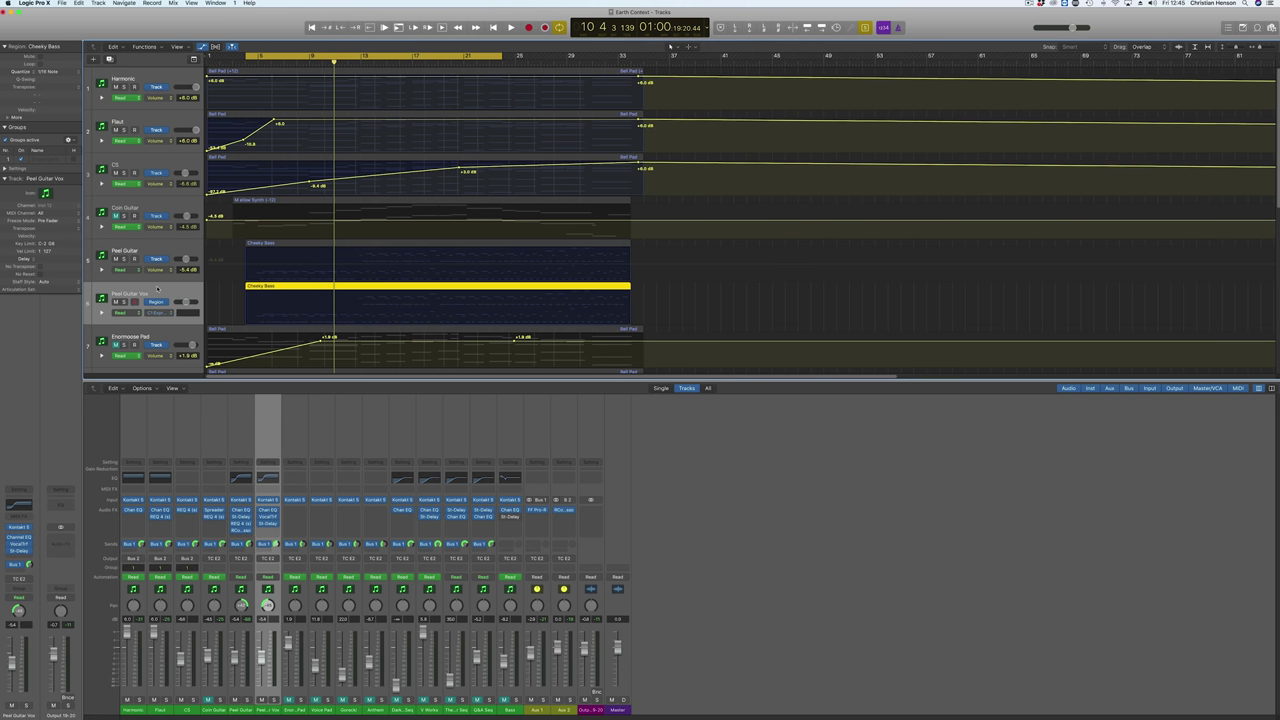
pyautogui.click(30, 491)
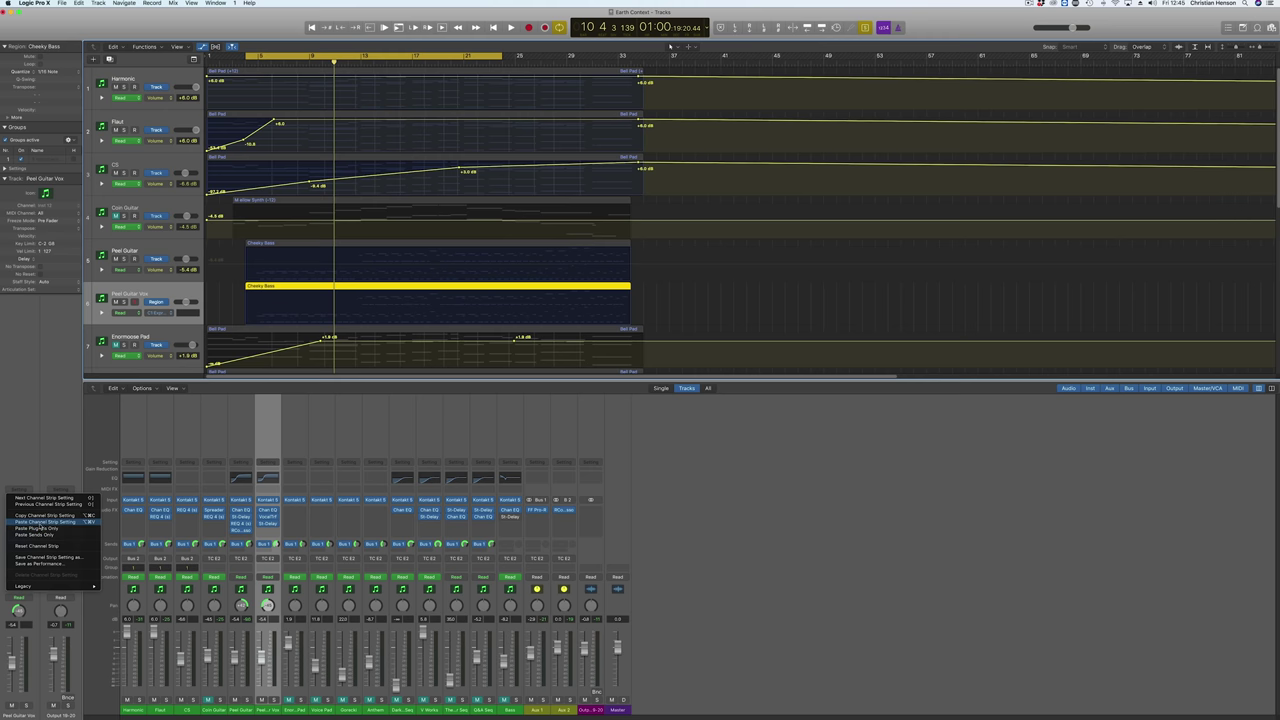
pyautogui.click(69, 522)
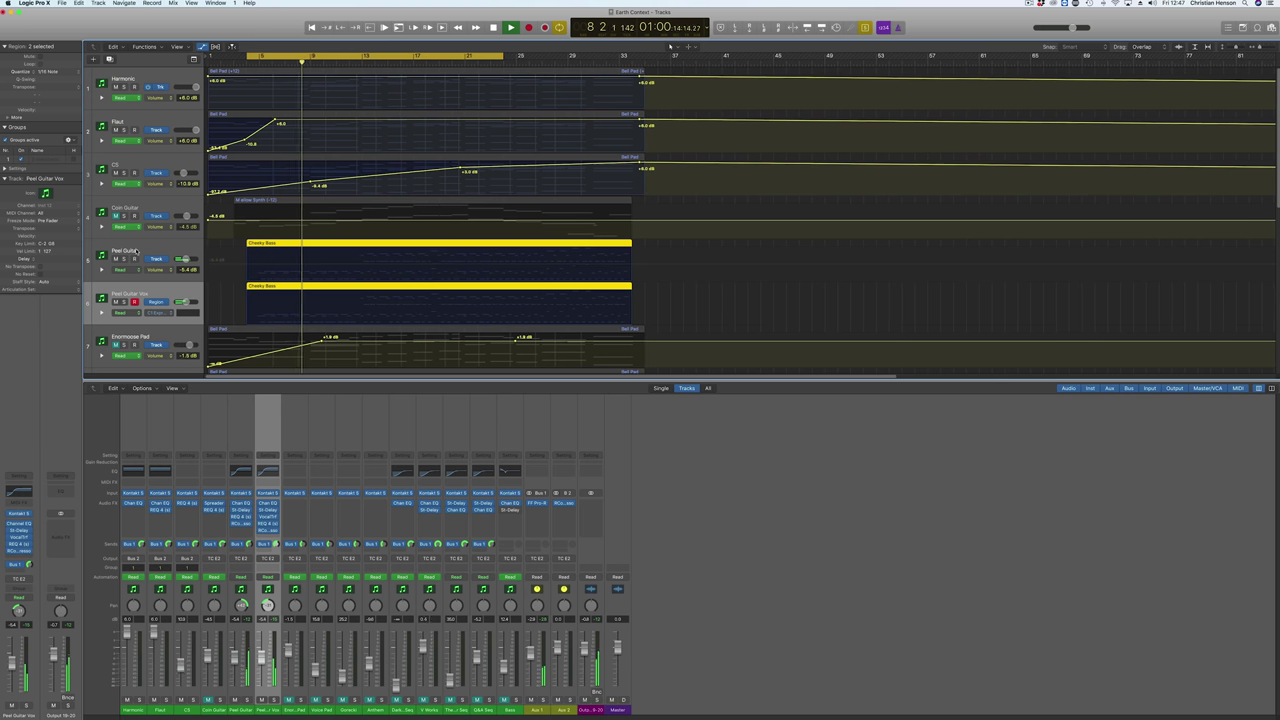
# In the Peel Guitar Vox REQ 4, dip the lowest band slightly and close the plug-in
pyautogui.click(19, 544)
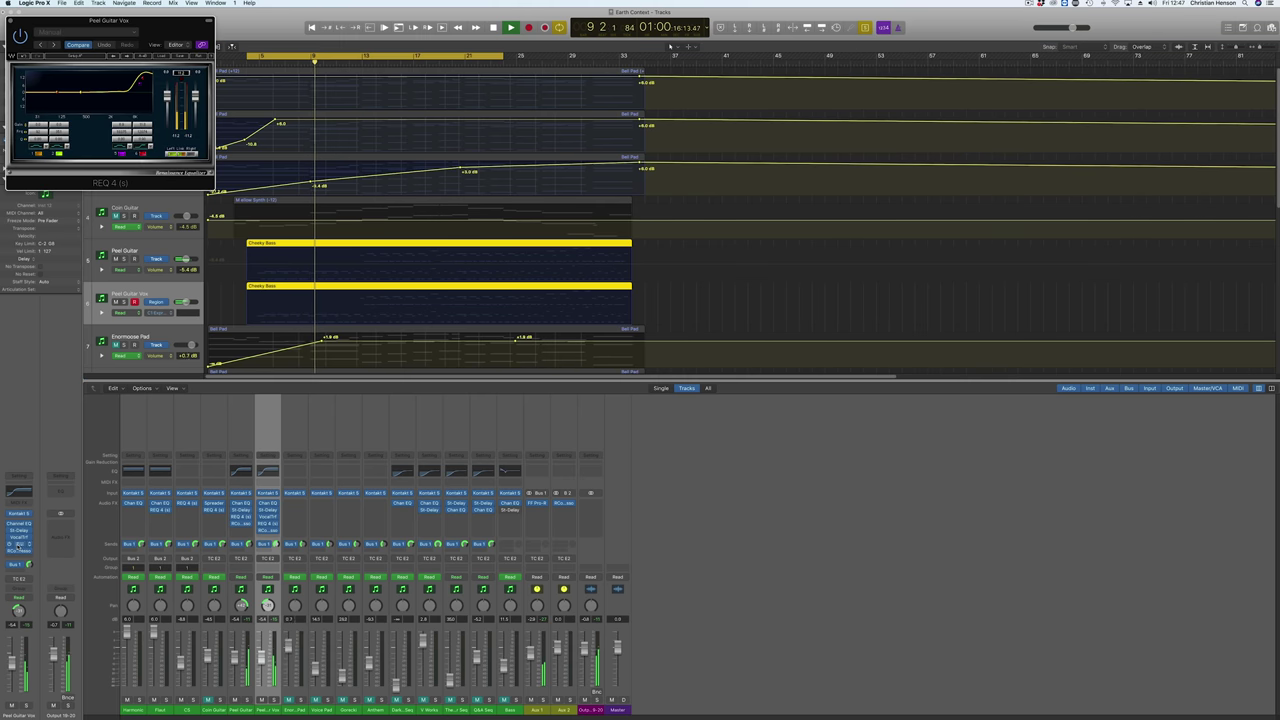
pyautogui.moveTo(55, 100)
pyautogui.mouseDown()
pyautogui.moveTo(78, 85)
pyautogui.moveTo(65, 103)
pyautogui.mouseUp()
pyautogui.click(13, 20)
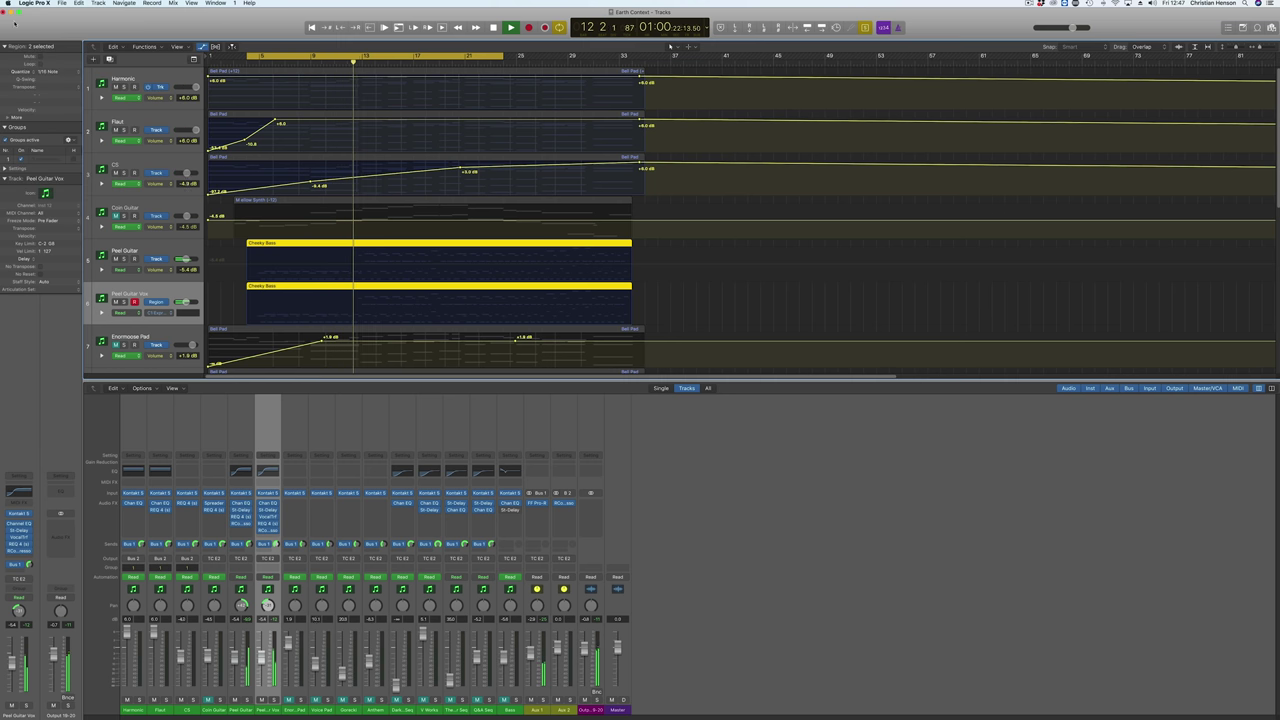
# In the Peel Guitar REQ 4, cut the low-mid band and close the plug-in
pyautogui.click(145, 252)
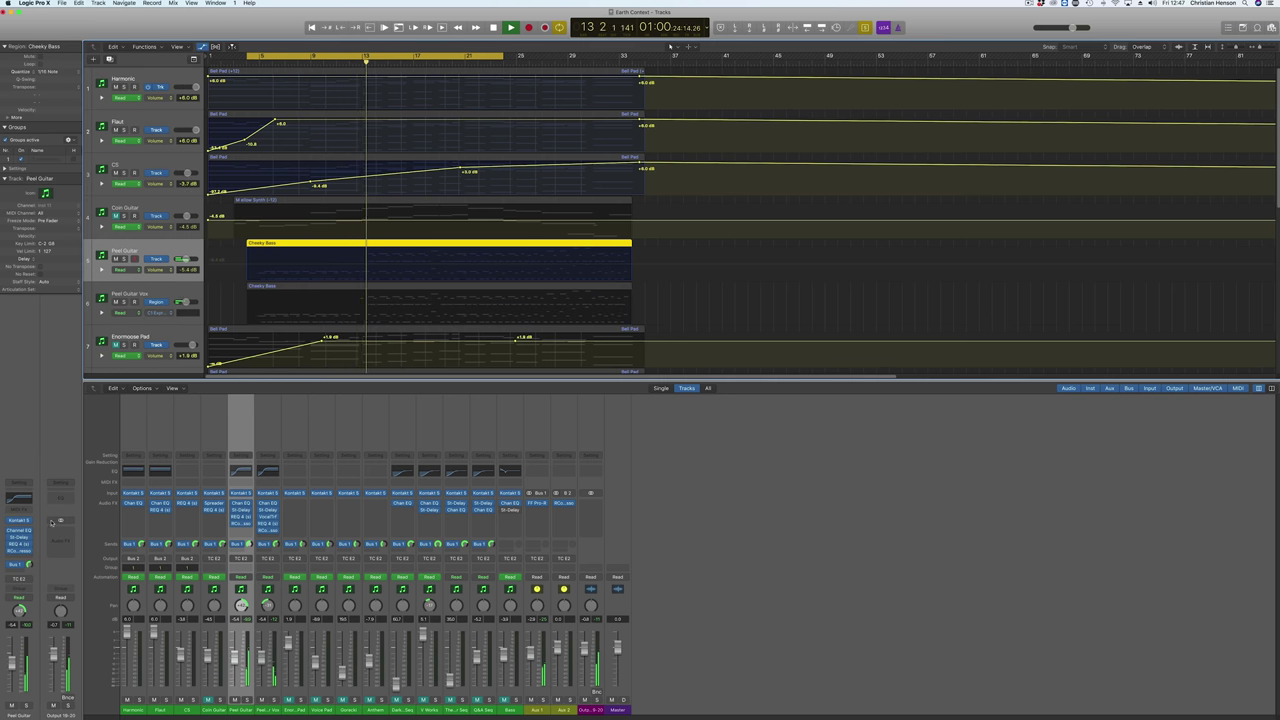
pyautogui.click(20, 545)
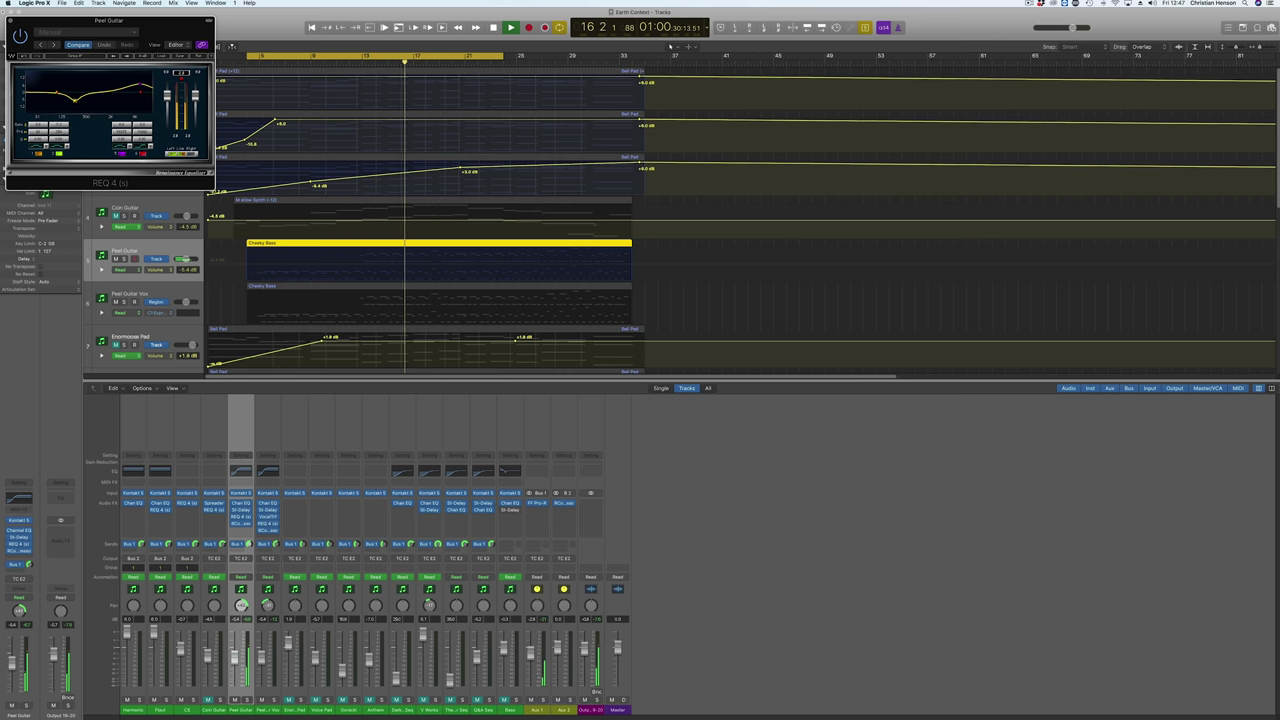
pyautogui.click(10, 20)
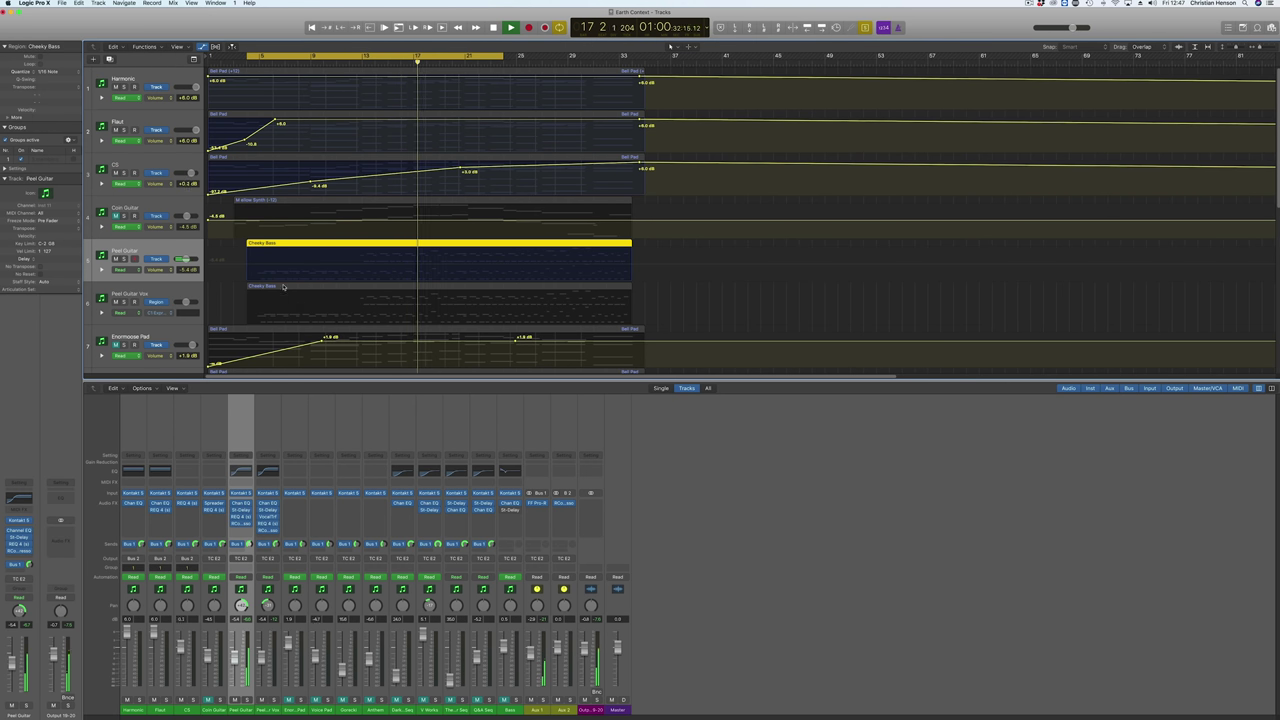
# Audition the Peel Guitar and Peel Guitar Vox regions together
pyautogui.keyDown('shift'); pyautogui.click(283, 287); pyautogui.keyUp('shift')
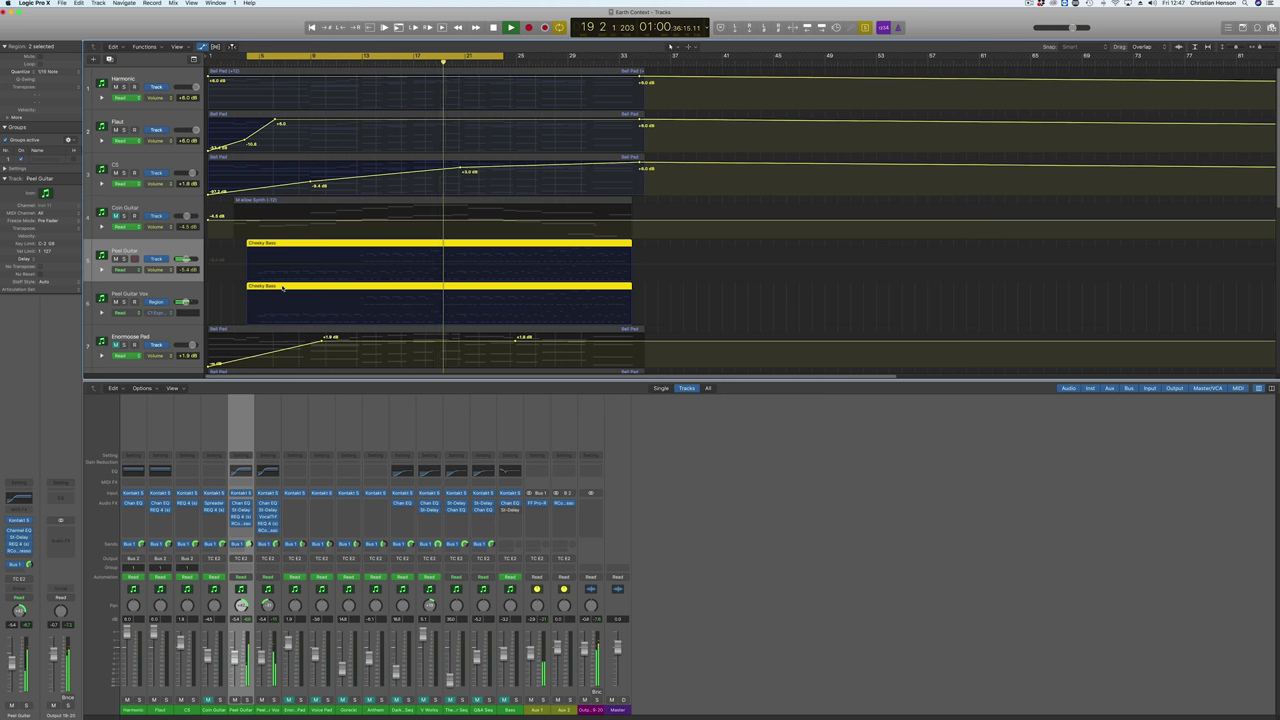
pyautogui.scroll(-3, 130, 272)
pyautogui.press('space')
# Insert a REQ 4 on the Enormoose Pad track and slightly boost its highest and lowest bands during playback
pyautogui.click(133, 256)
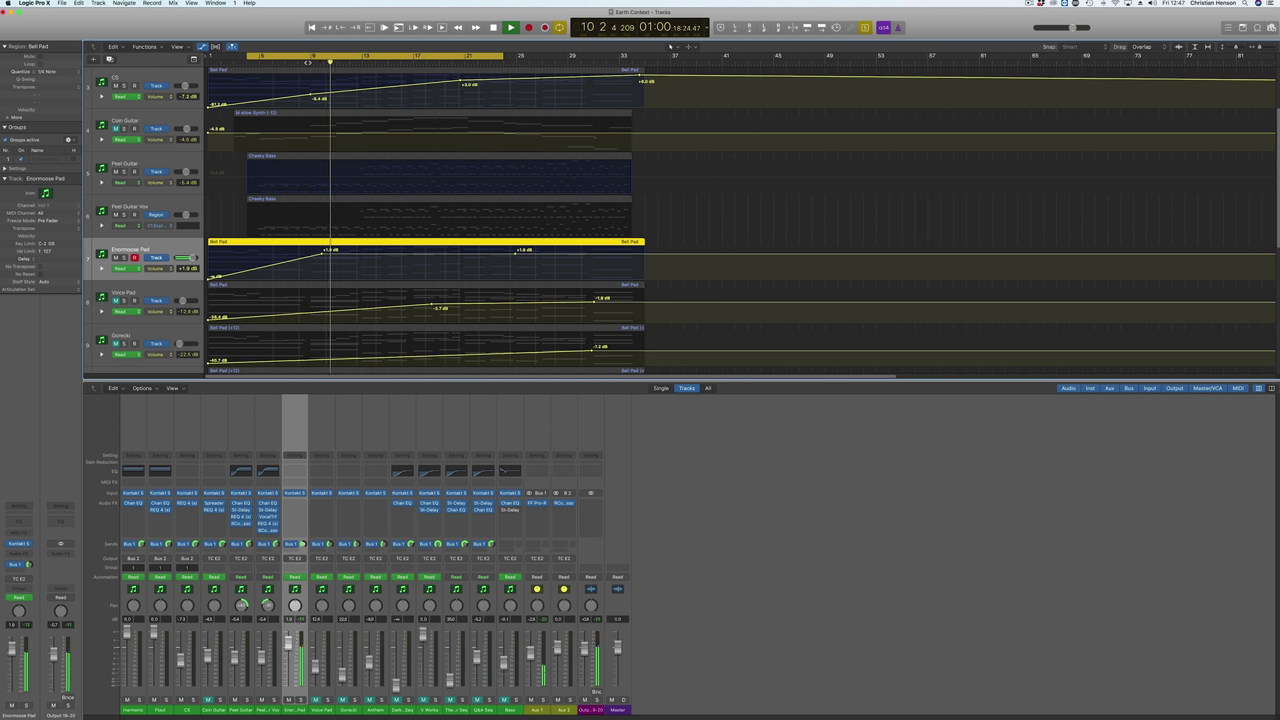
pyautogui.press('space')
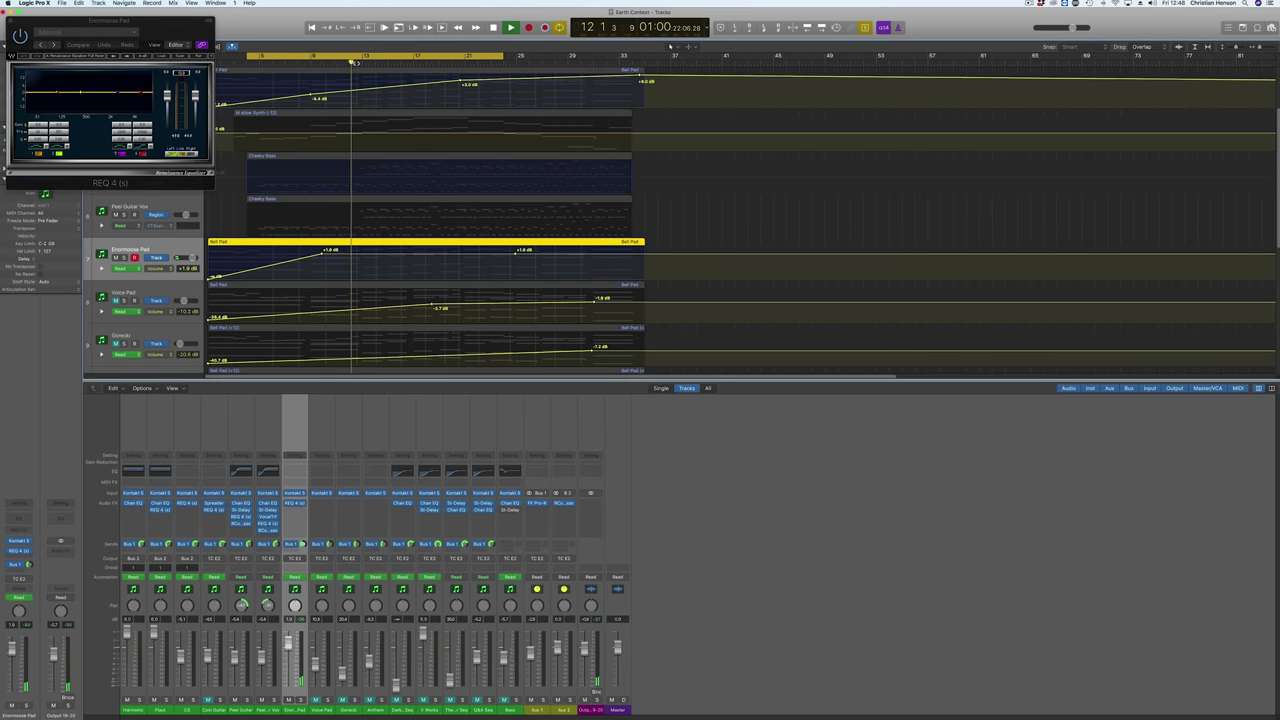
pyautogui.moveTo(142, 94); pyautogui.dragTo(145, 90)
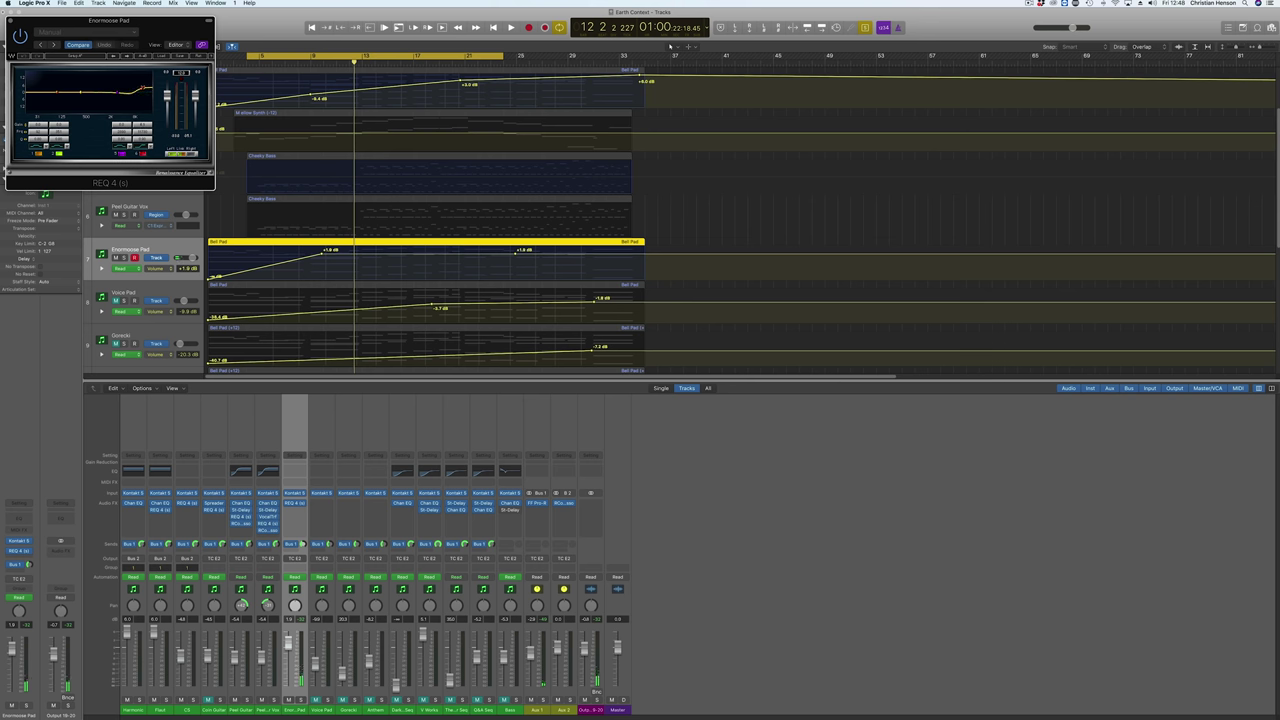
pyautogui.press('space')
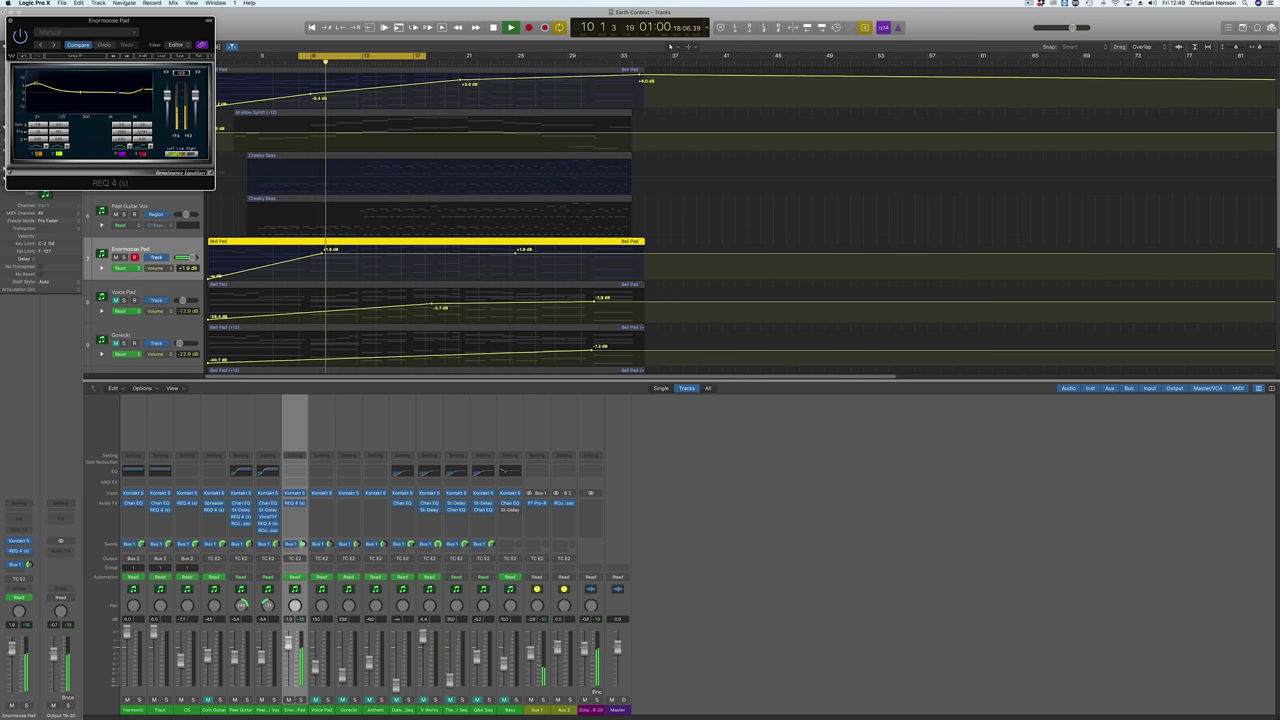
# Cut the upper-mid band in the Enormoose Pad REQ 4, close the plug-in and stop playback
pyautogui.moveTo(133, 94); pyautogui.dragTo(118, 95)
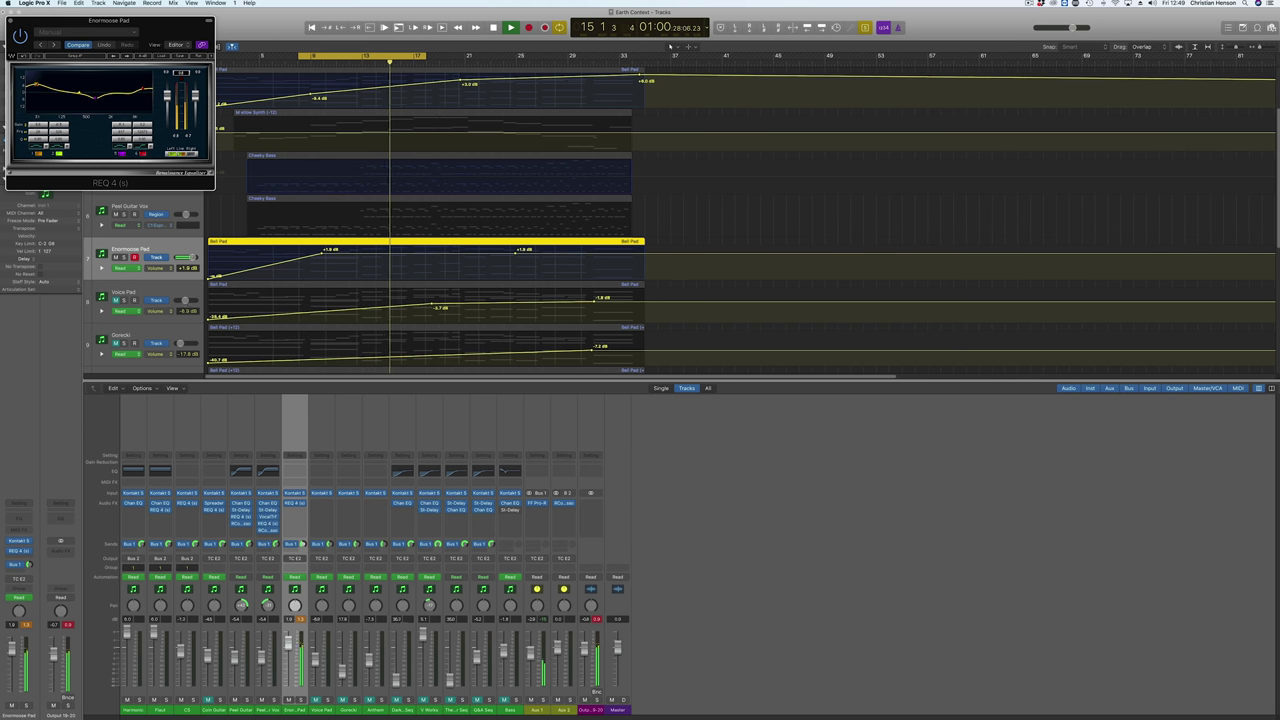
pyautogui.click(12, 21)
pyautogui.press('space')
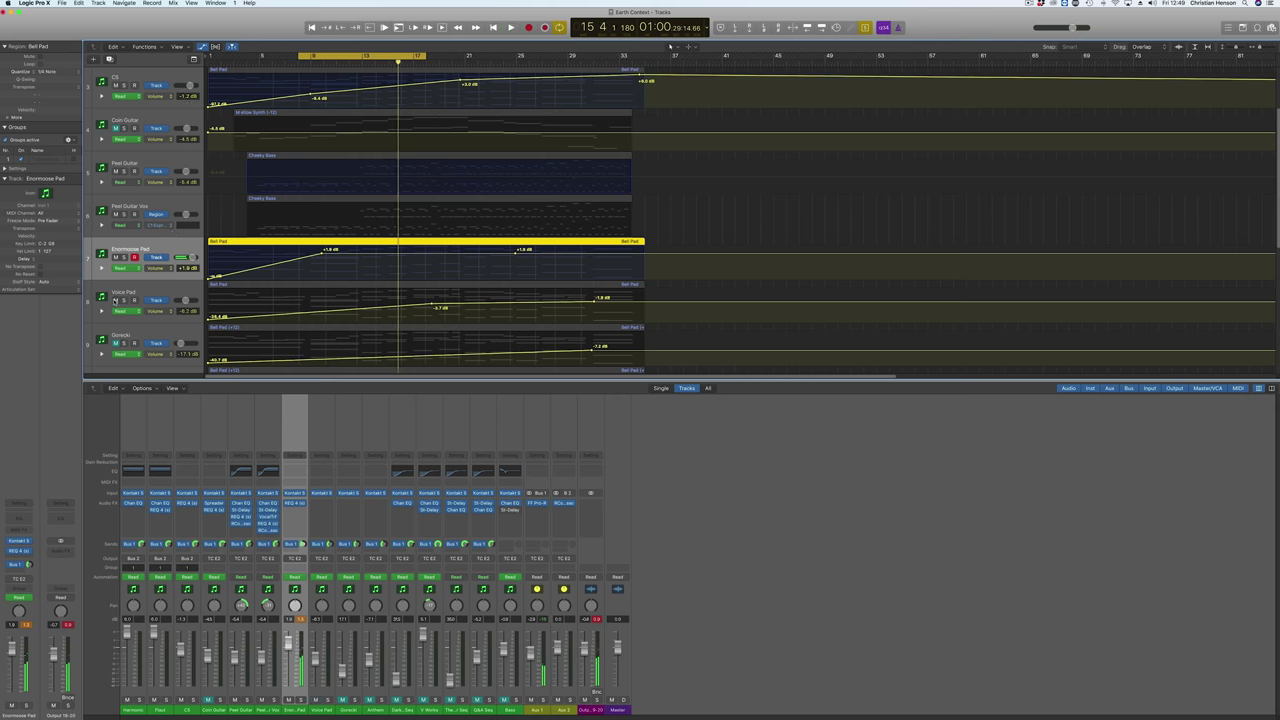
# Insert a REQ 4 on the Voice Pad track, dipping a middle band and slightly boosting the highest band during playback
pyautogui.click(141, 291)
pyautogui.press('space')
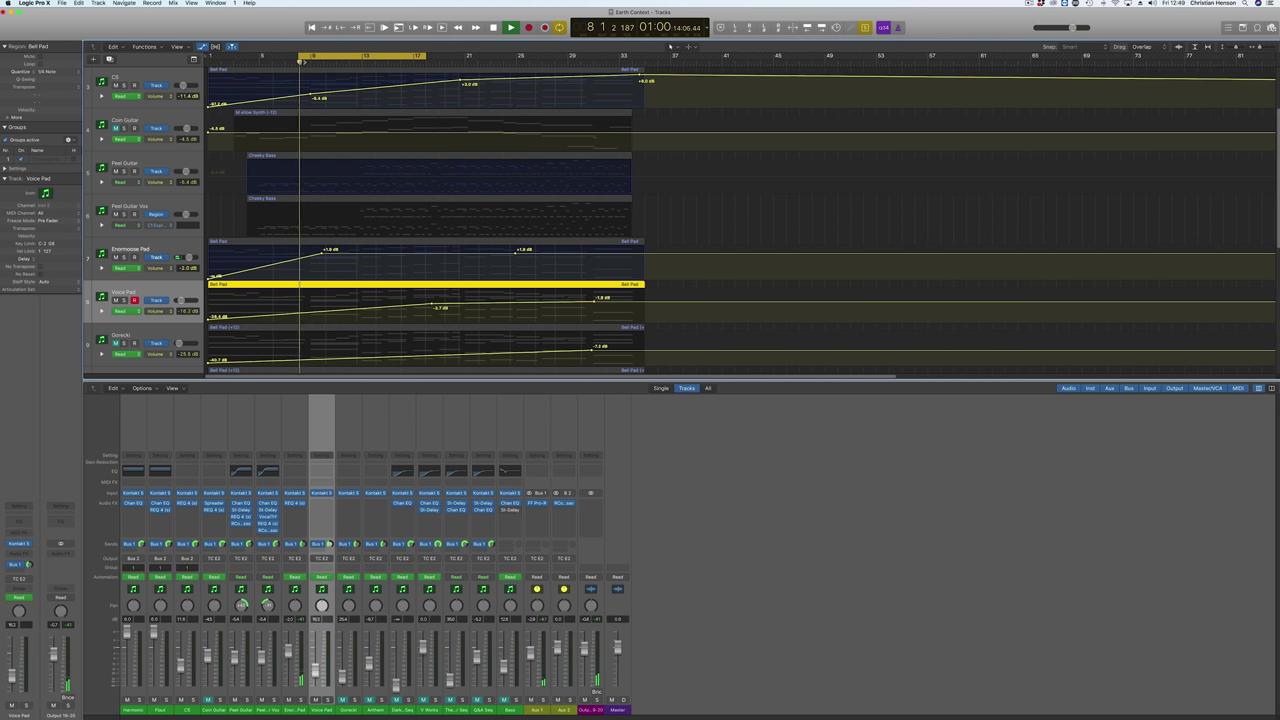
pyautogui.press('v')
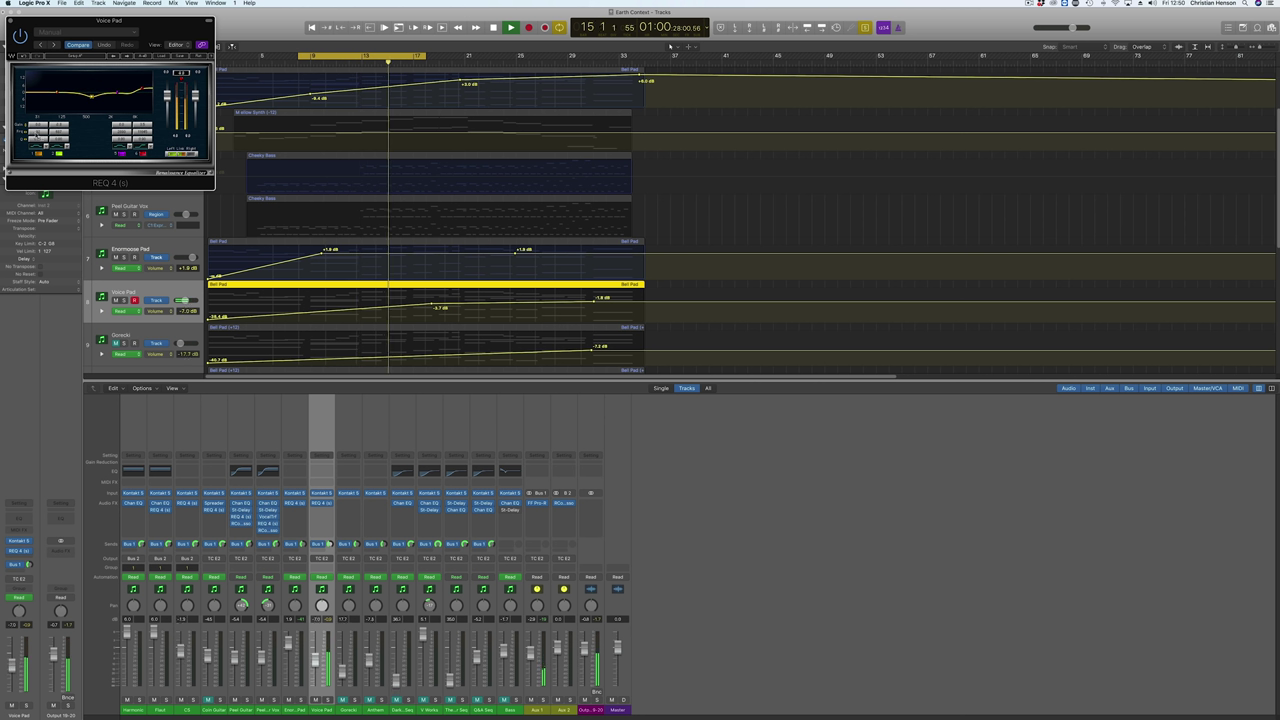
pyautogui.press('space')
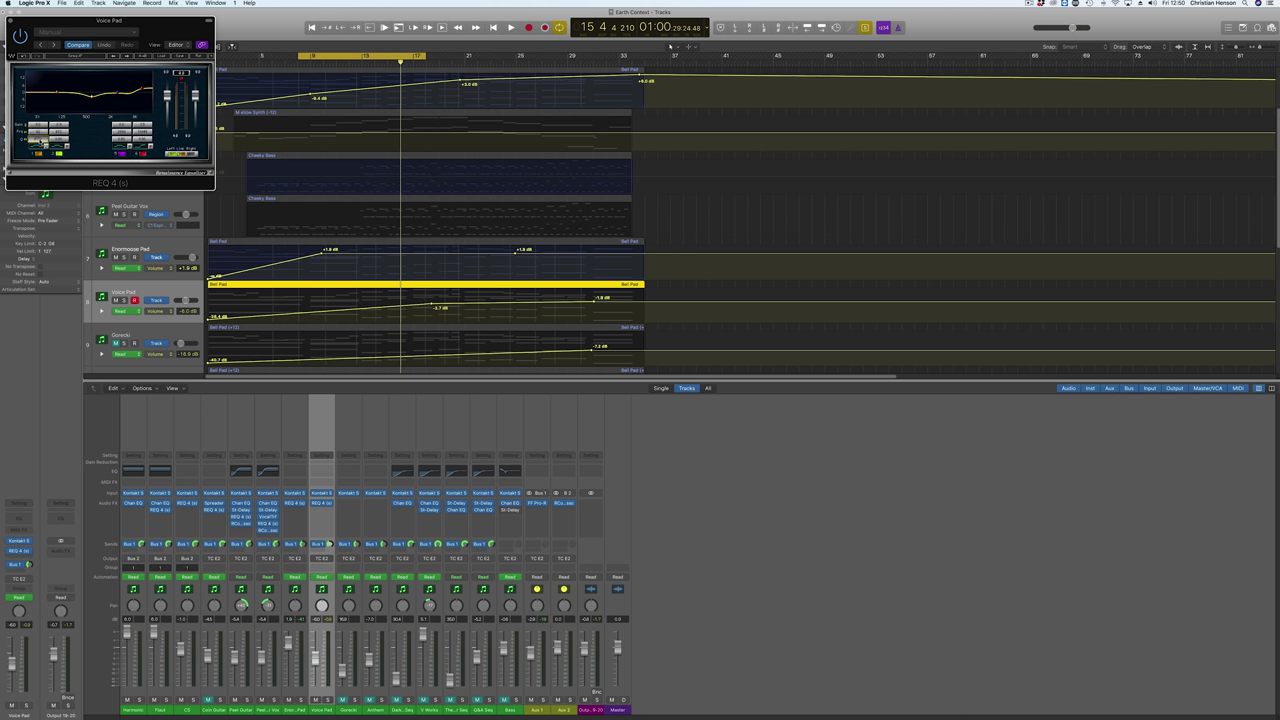
# Set the lowest band of the Voice Pad REQ 4 to Hi-Pass, raise its cutoff frequency during playback and close the plug-in
pyautogui.click(45, 148)
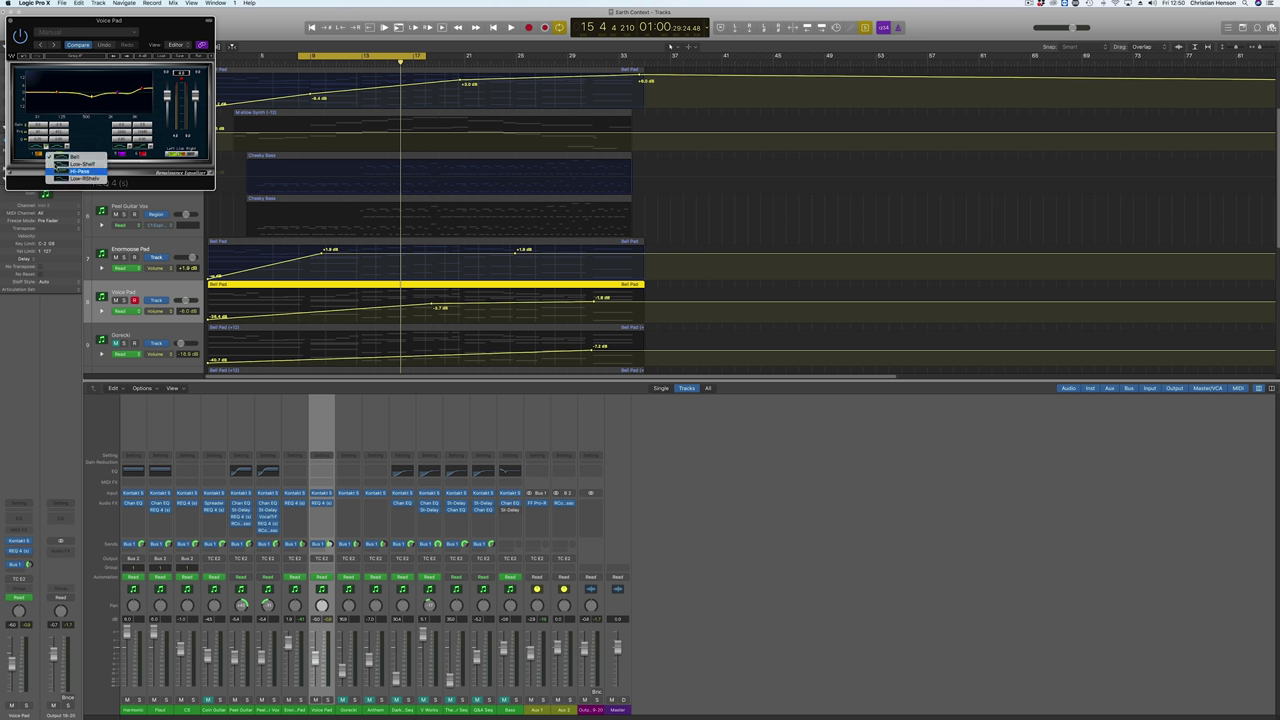
pyautogui.click(76, 171)
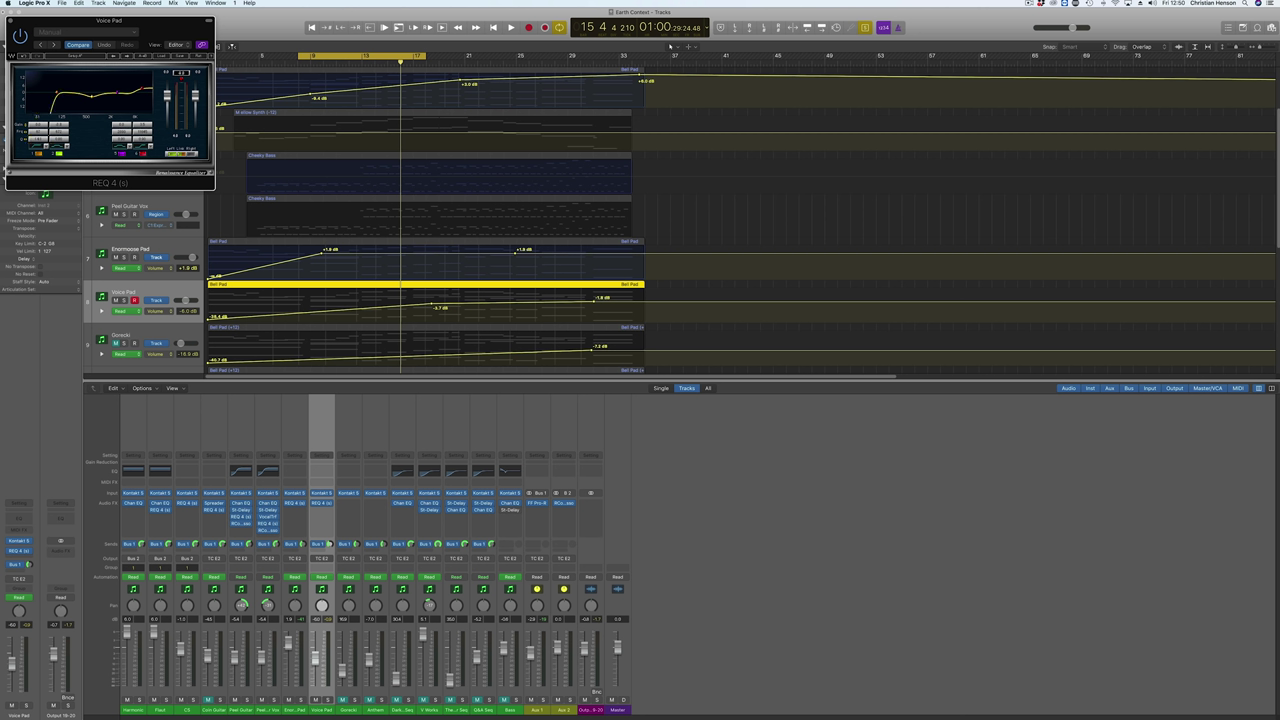
pyautogui.press('space')
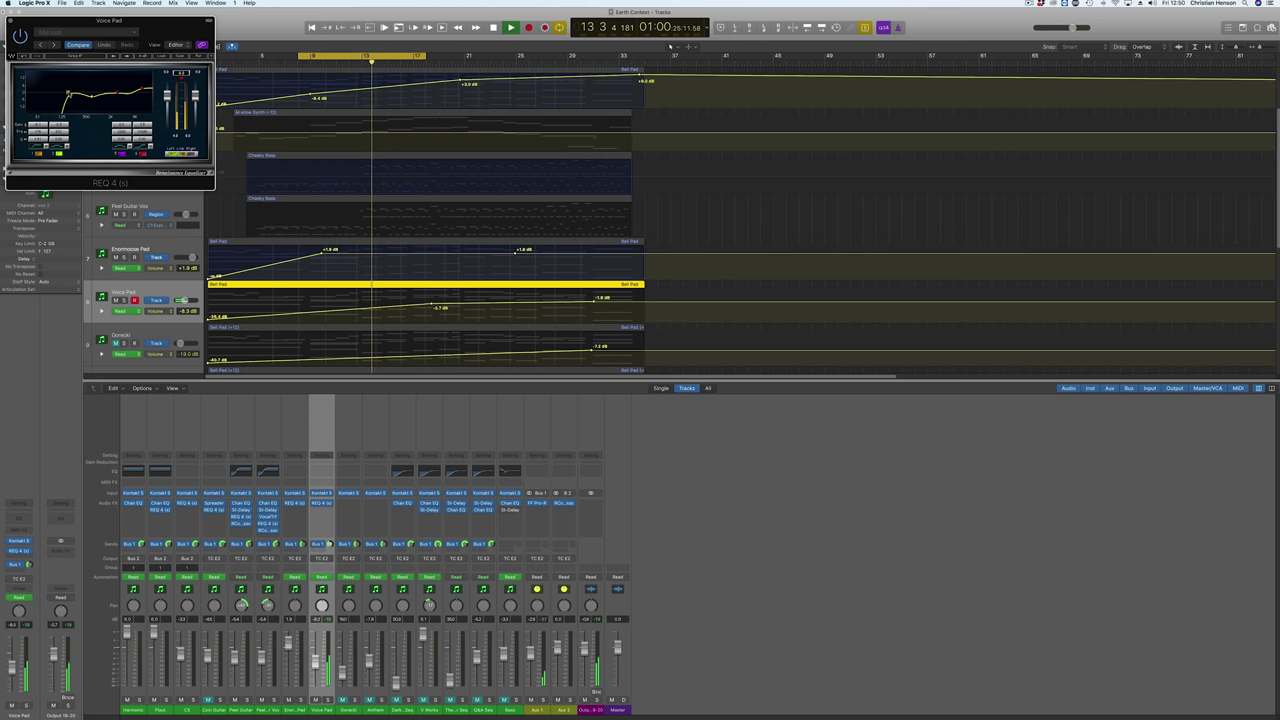
pyautogui.press('super+w')
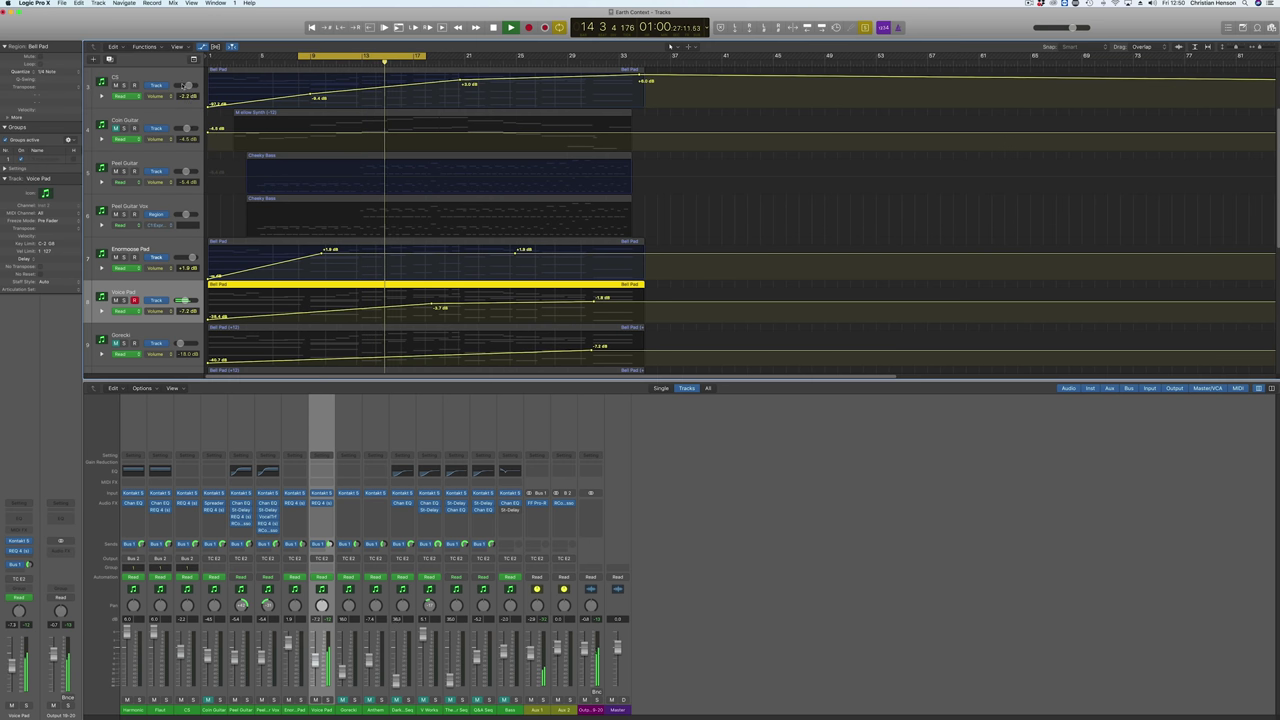
pyautogui.press('space')
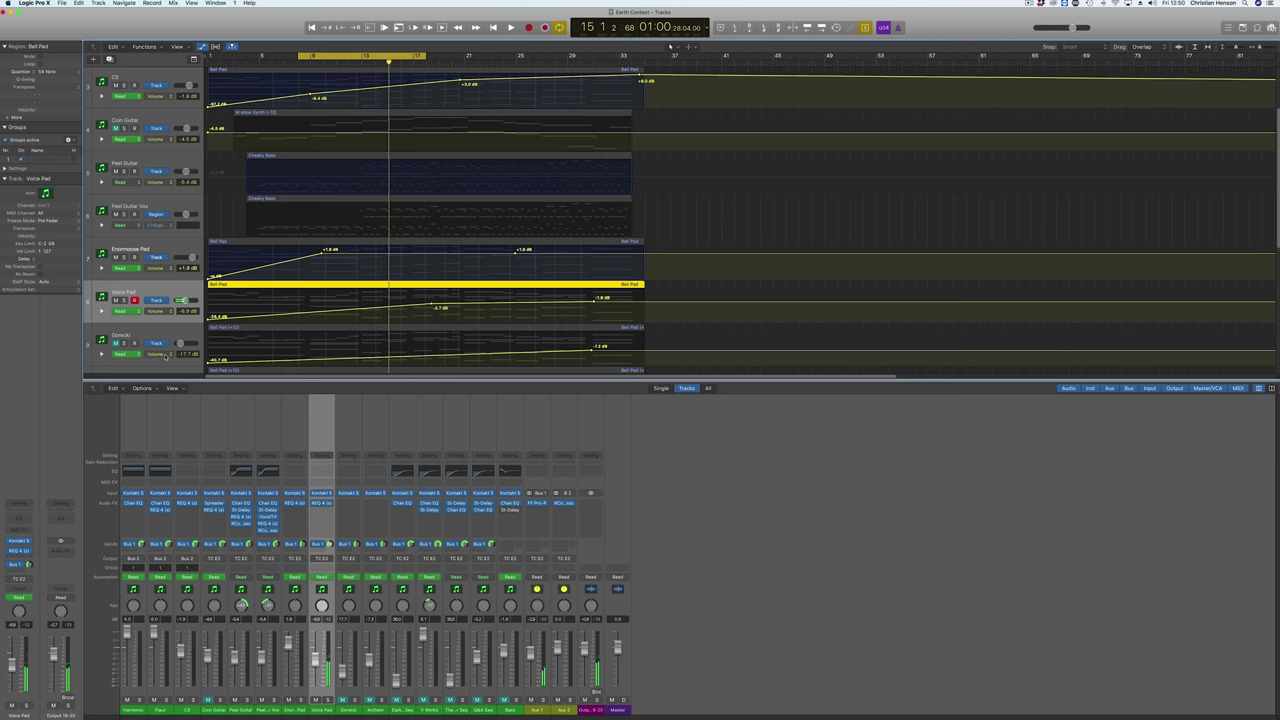
# Unmute the Gorecki track and play it with the cycle range moved to about bars 15 to 20
pyautogui.scroll(-3, 165, 356)
pyautogui.click(137, 282)
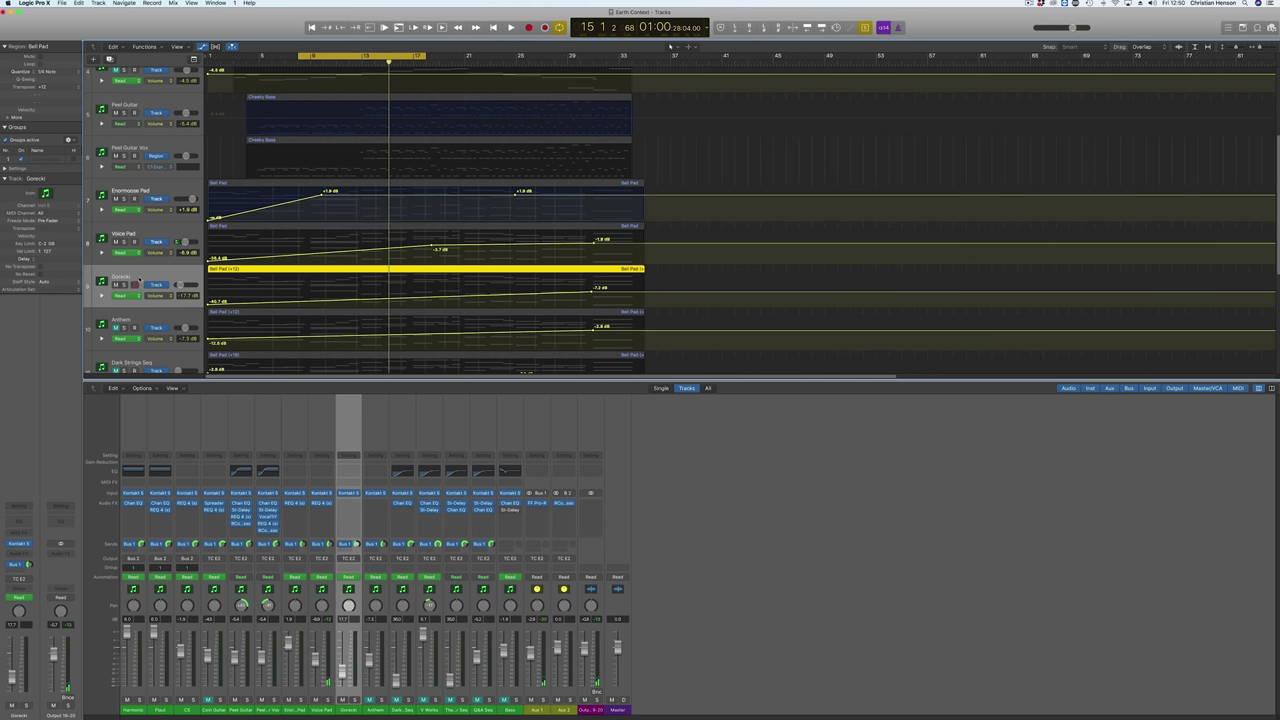
pyautogui.press('space')
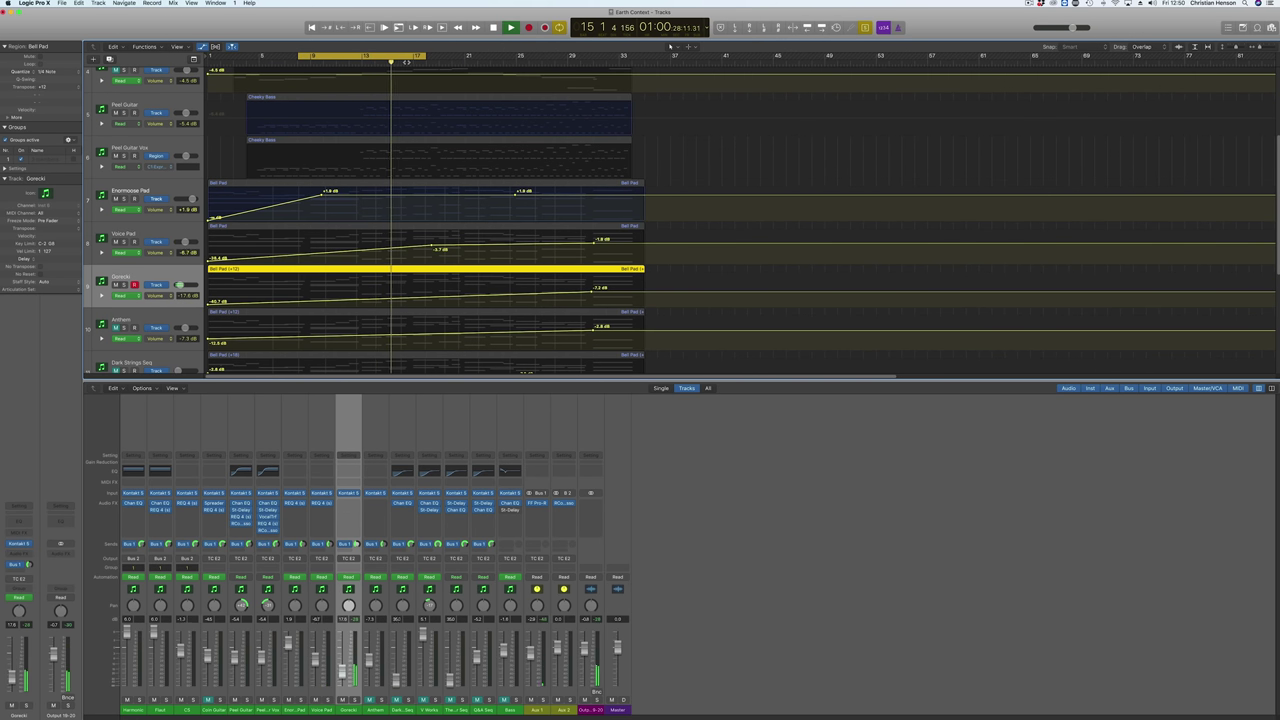
pyautogui.moveTo(420, 56); pyautogui.dragTo(446, 61)
pyautogui.click(414, 63)
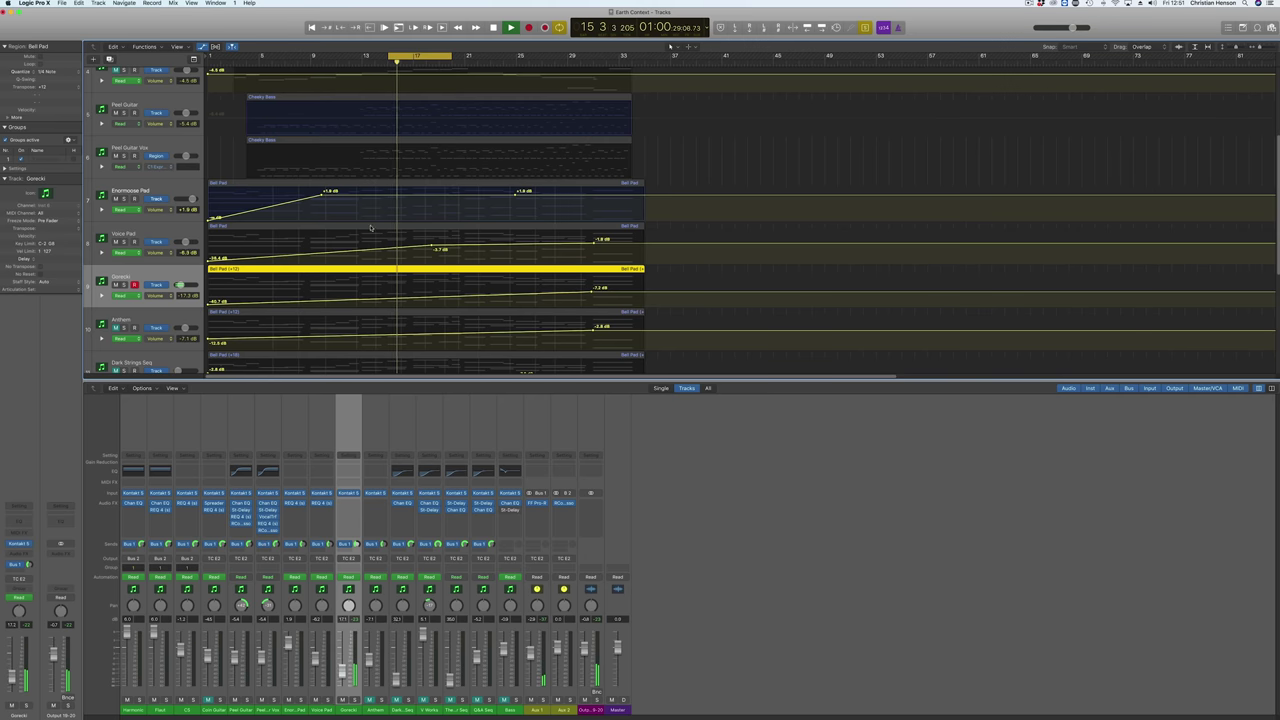
# Insert a stereo REQ 4 on the Gorecki track with a Hi-Pass low band and a slight high boost, closing it when done
pyautogui.click(28, 554)
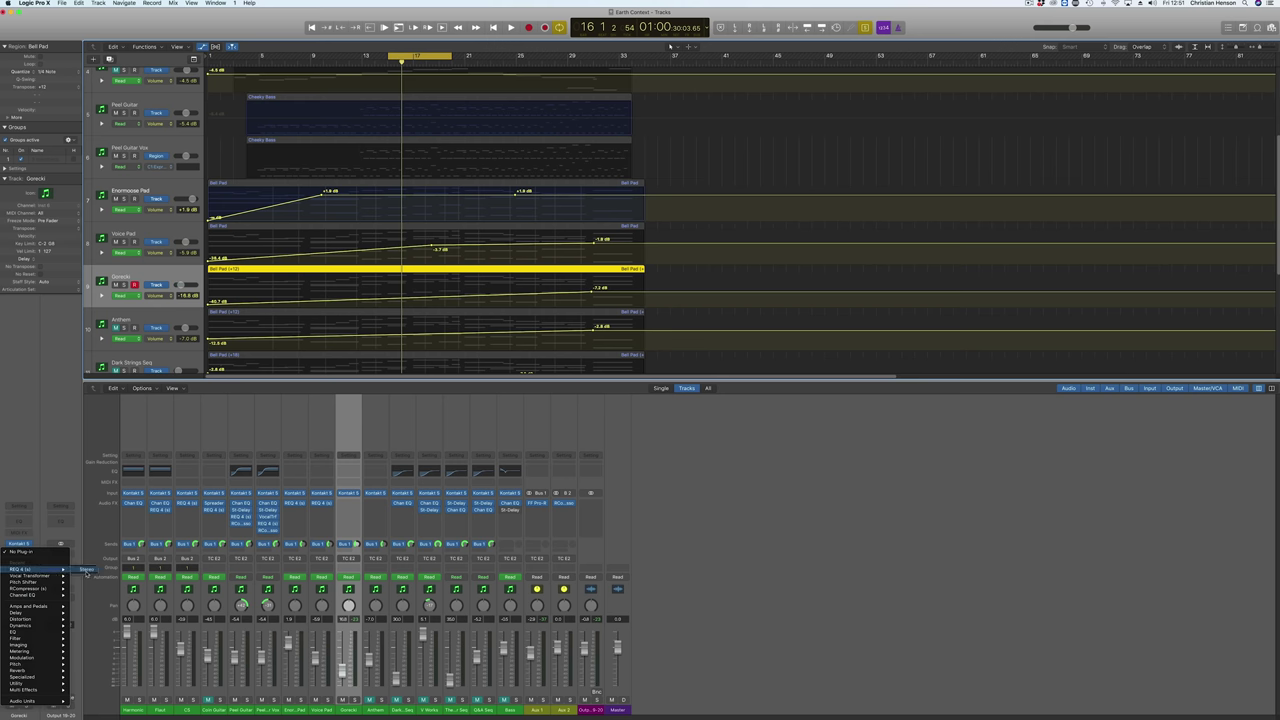
pyautogui.click(87, 570)
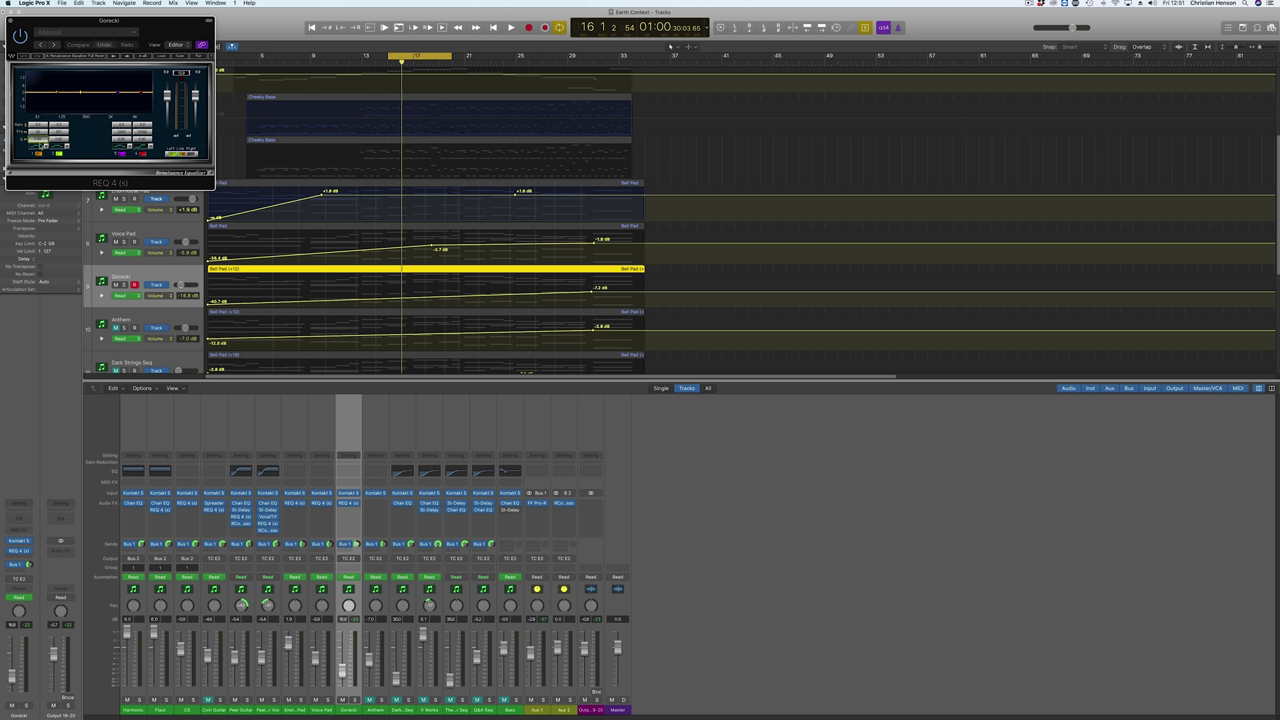
pyautogui.click(44, 146)
pyautogui.click(72, 171)
pyautogui.press('space')
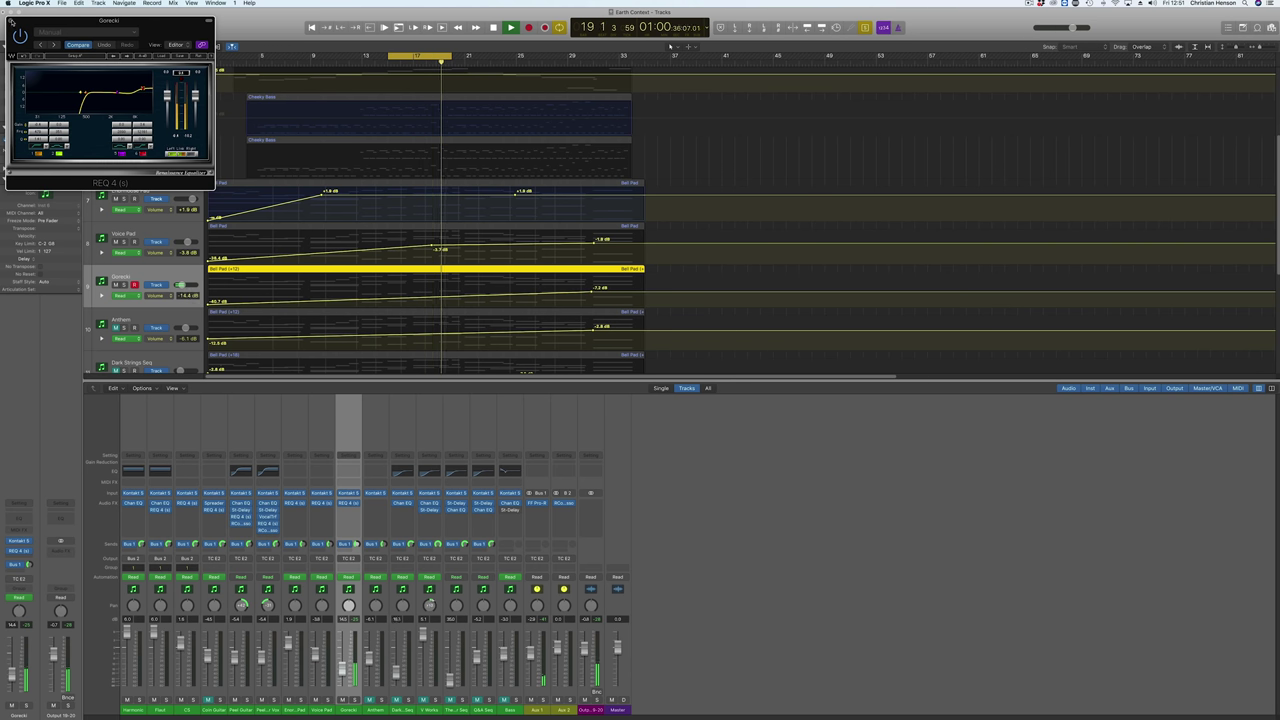
pyautogui.click(10, 20)
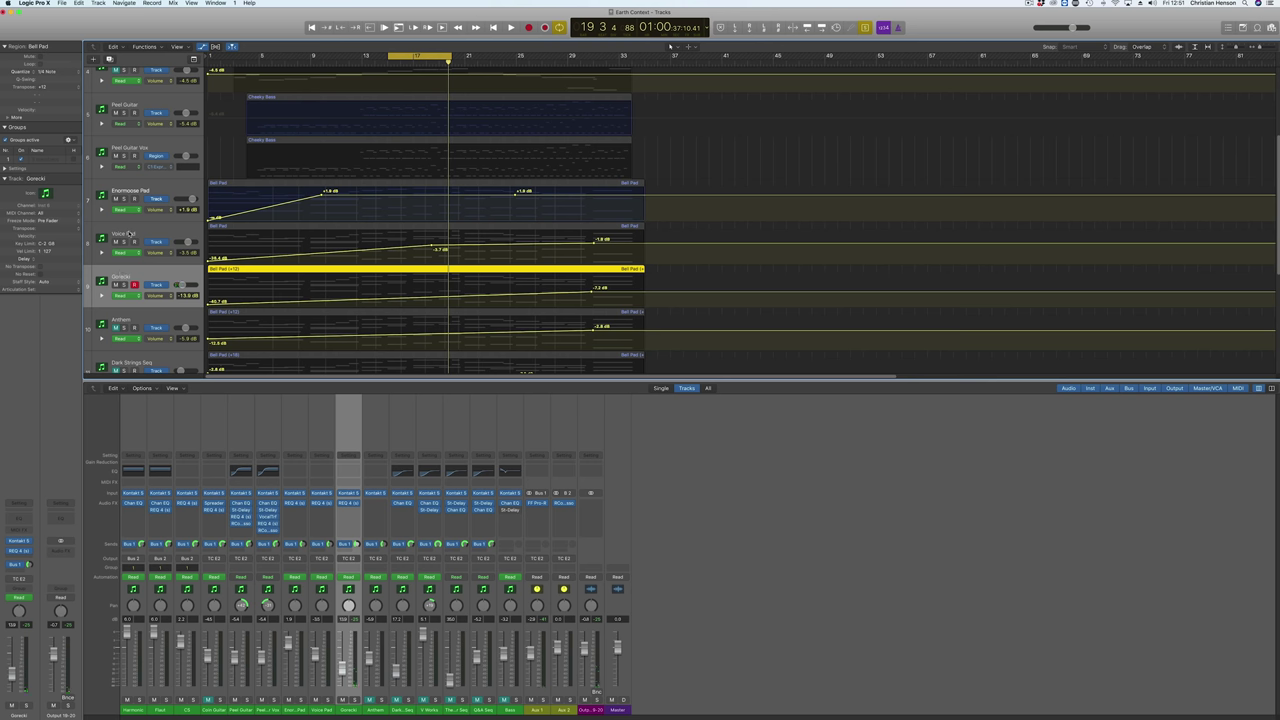
# Pan the Voice Pad and Gorecki tracks to opposite sides and audition their regions together
pyautogui.click(129, 233)
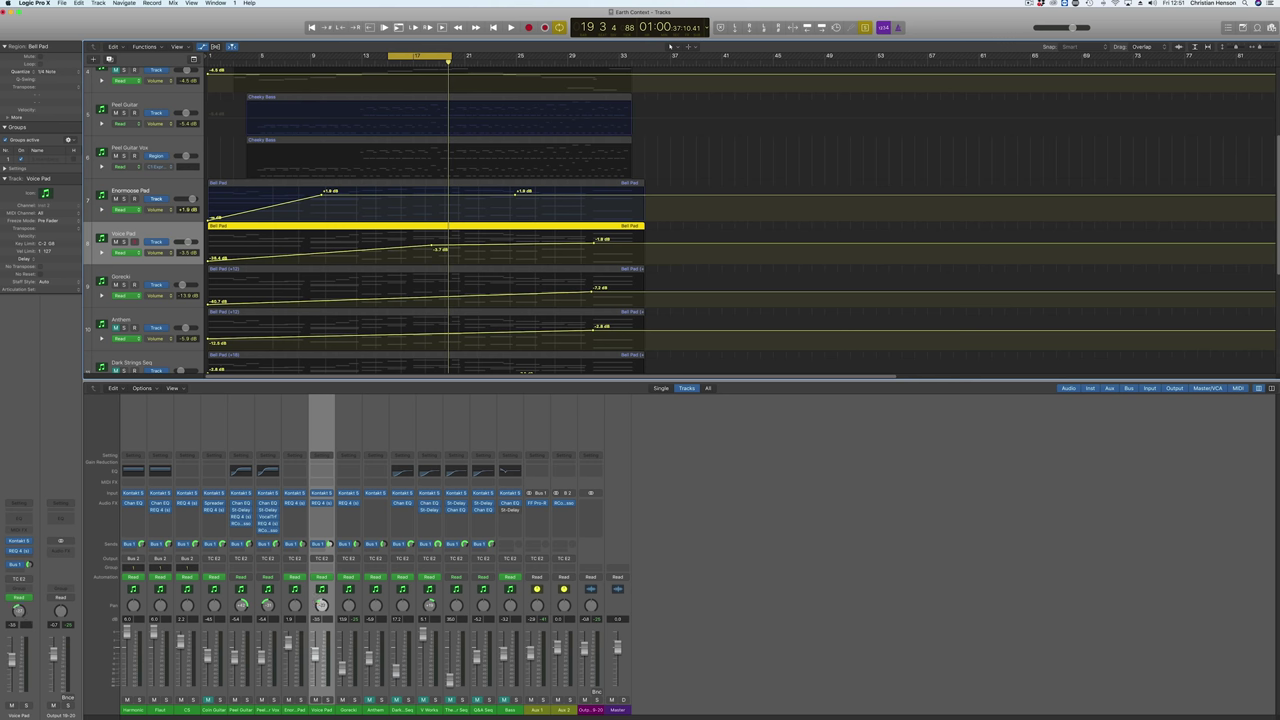
pyautogui.press('Down')
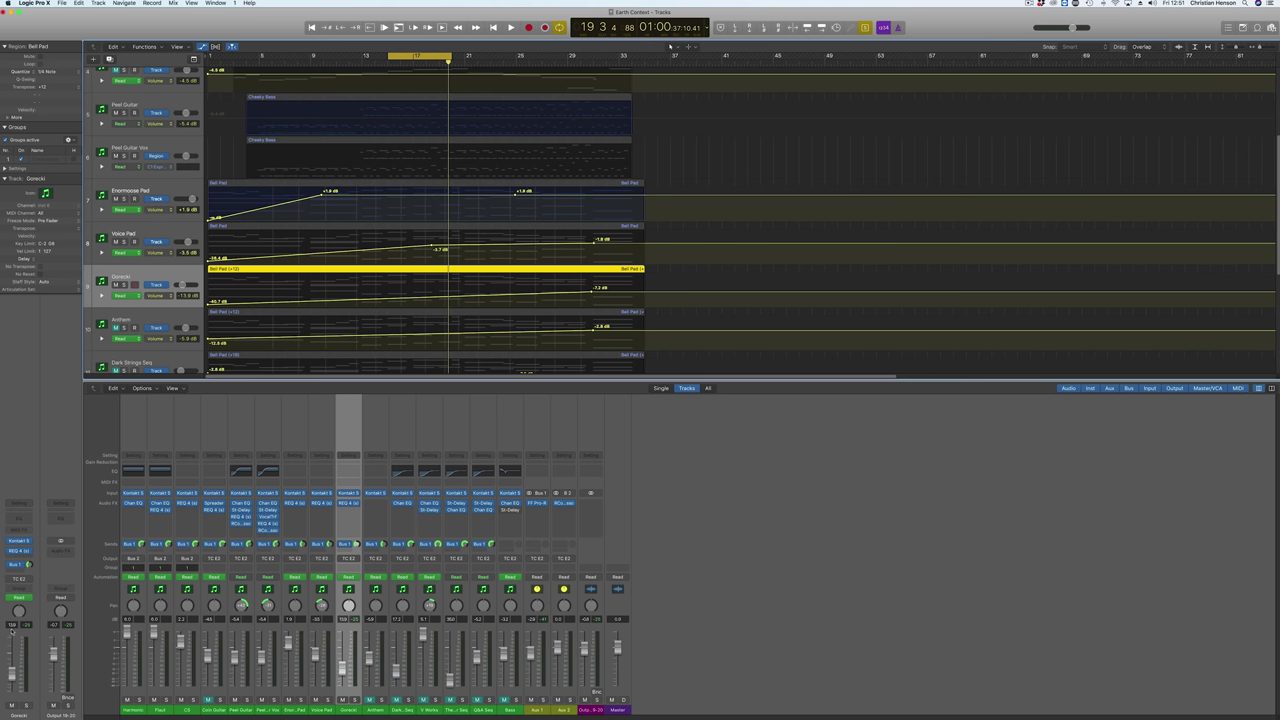
pyautogui.keyDown('shift'); pyautogui.click(369, 232); pyautogui.keyUp('shift')
pyautogui.press('space')
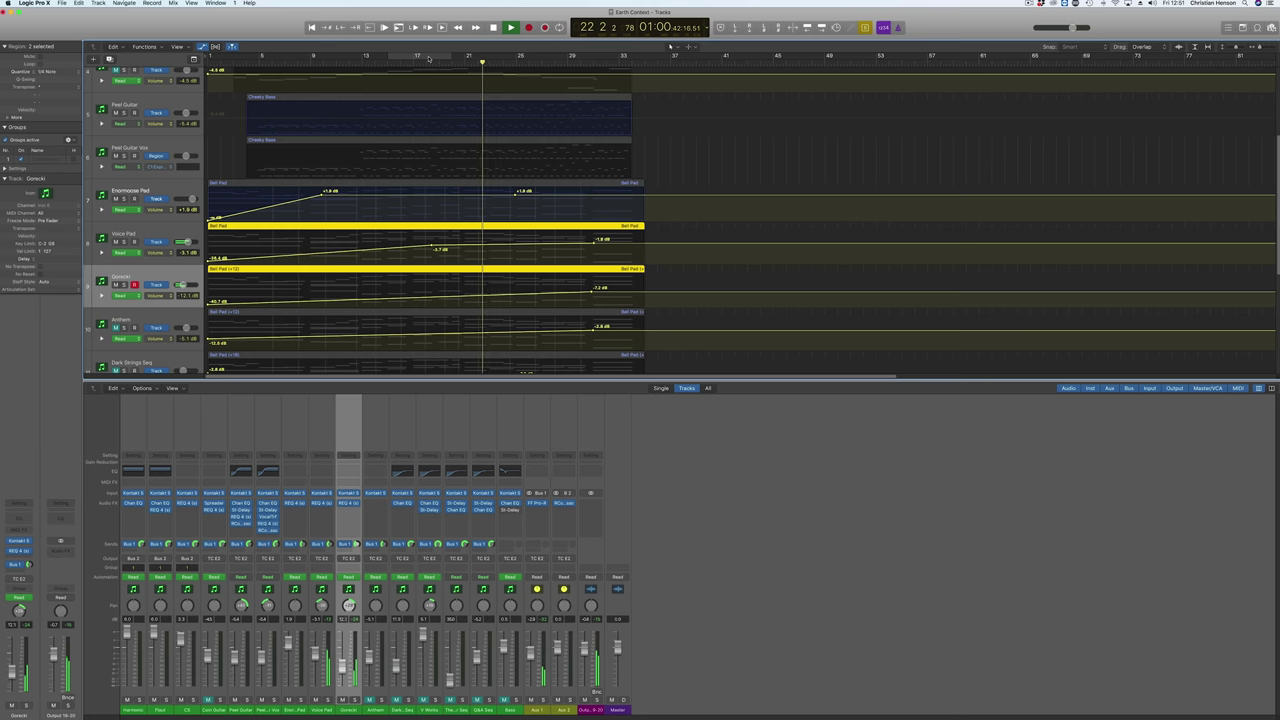
# Unmute the Anthem track and play it with a cycle range of about bars 12 to 20
pyautogui.scroll(-3, 104, 215)
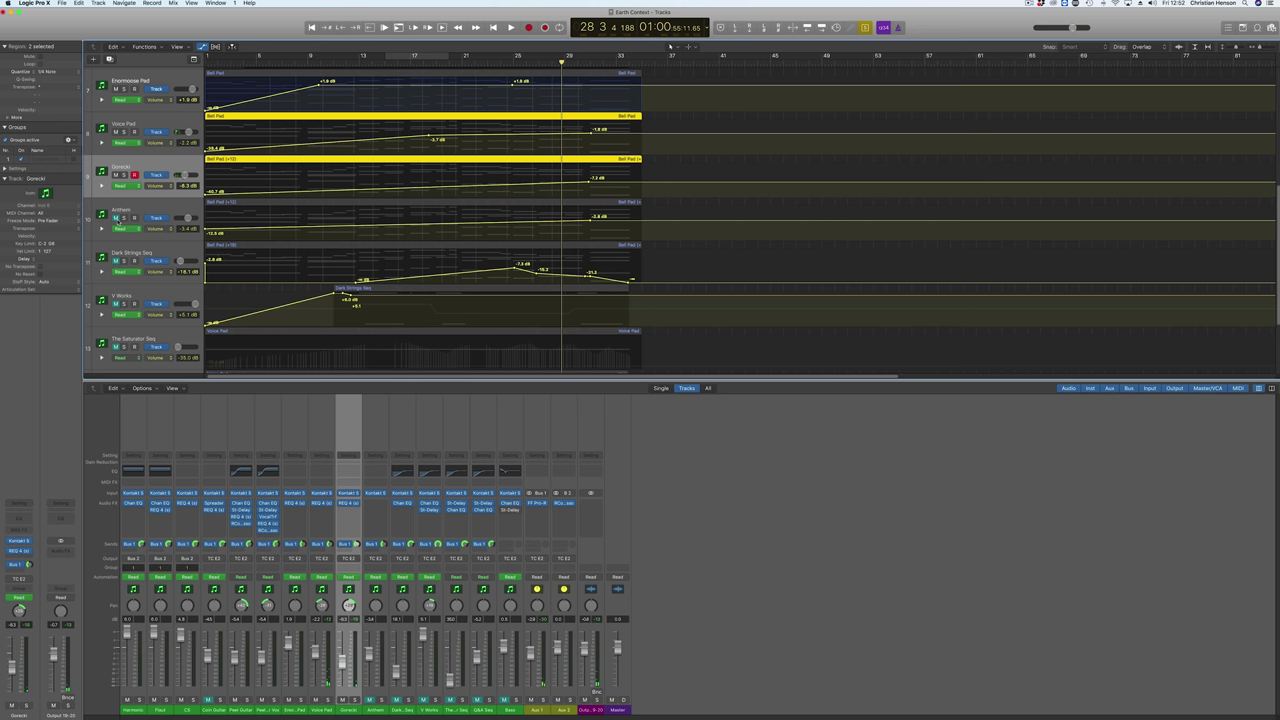
pyautogui.click(117, 217)
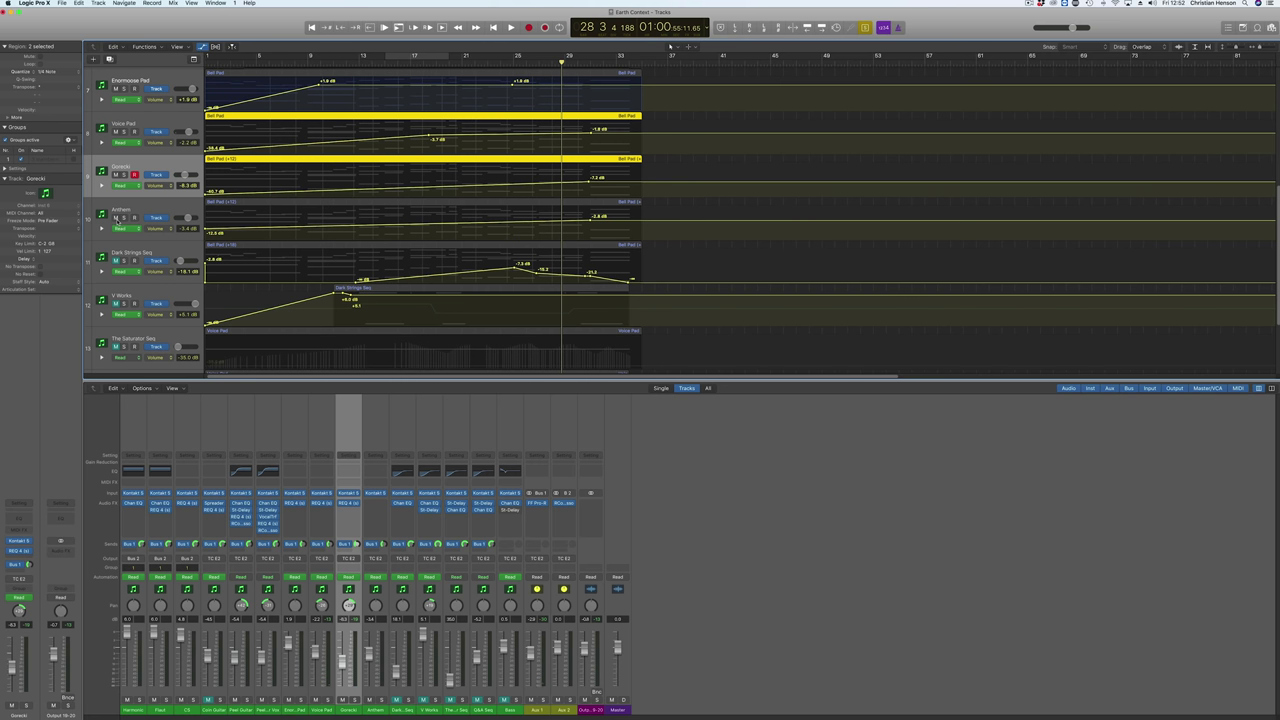
pyautogui.click(357, 62)
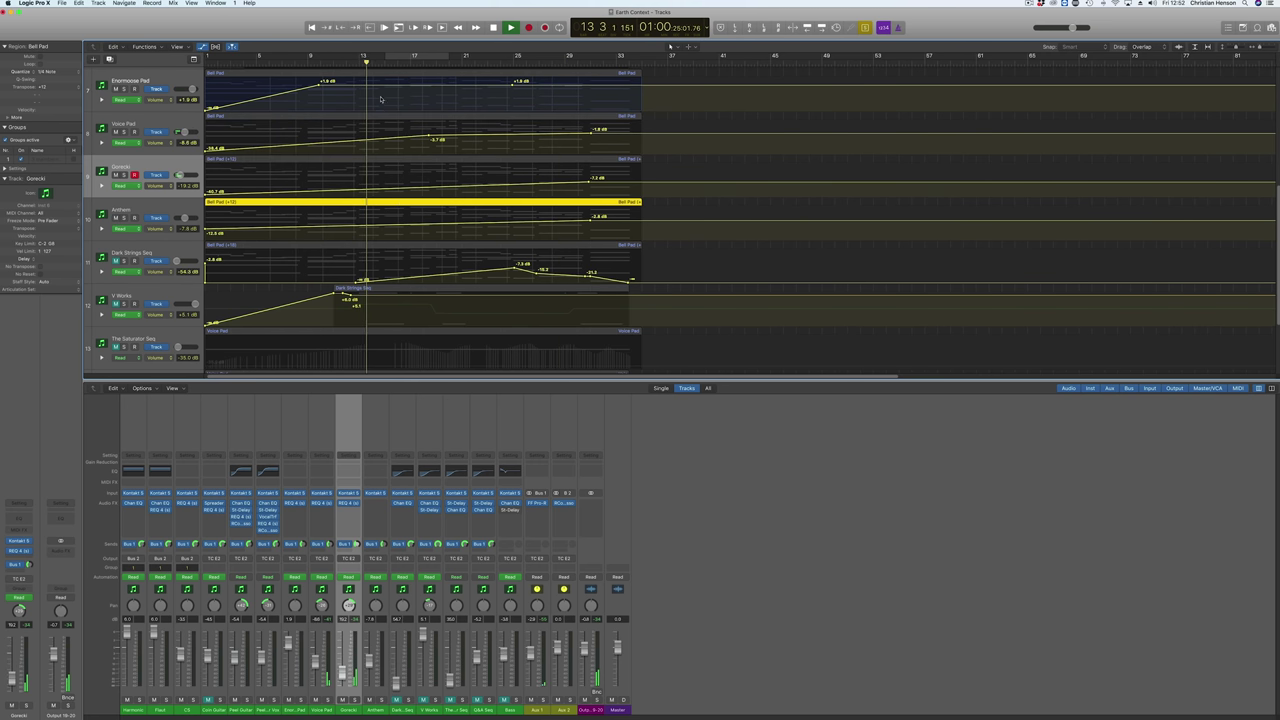
pyautogui.click(355, 62)
pyautogui.moveTo(348, 56); pyautogui.dragTo(446, 65)
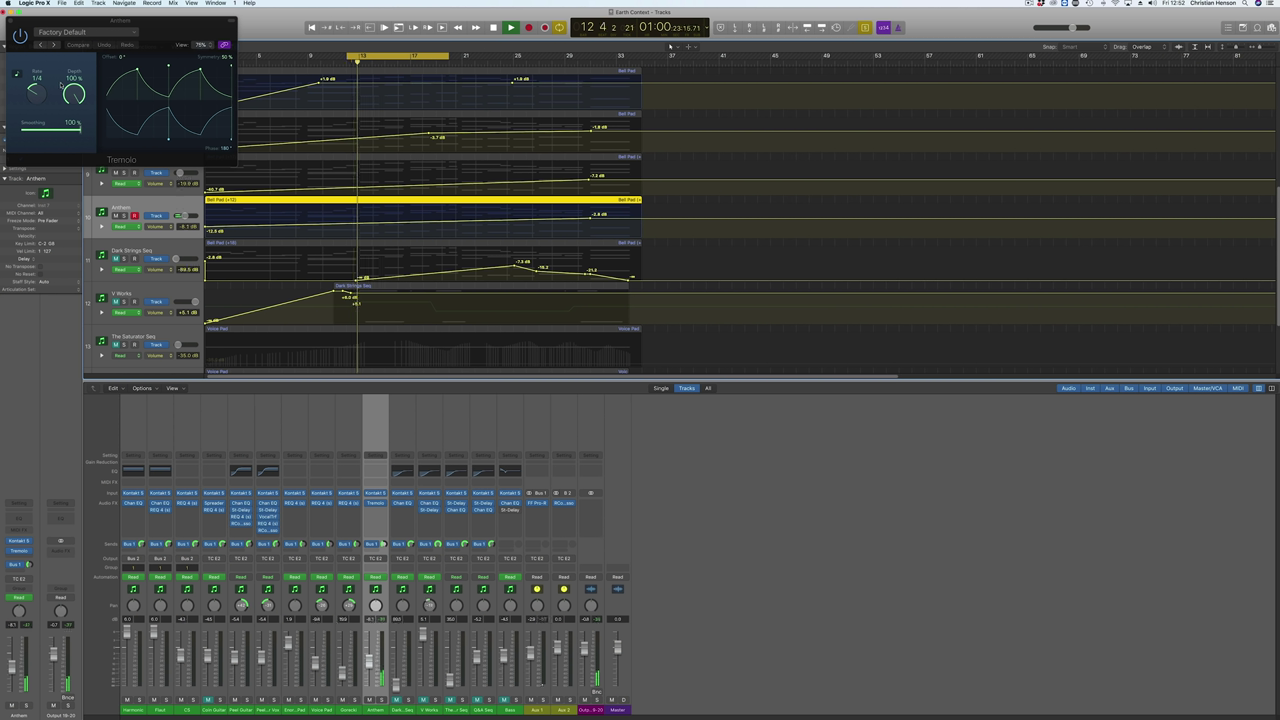
# Add a Tremolo to the Anthem track, set its rate to 1/2d and close the plug-in
pyautogui.moveTo(36, 92)
pyautogui.mouseDown()
pyautogui.moveTo(43, 76)
pyautogui.moveTo(37, 96)
pyautogui.mouseUp()
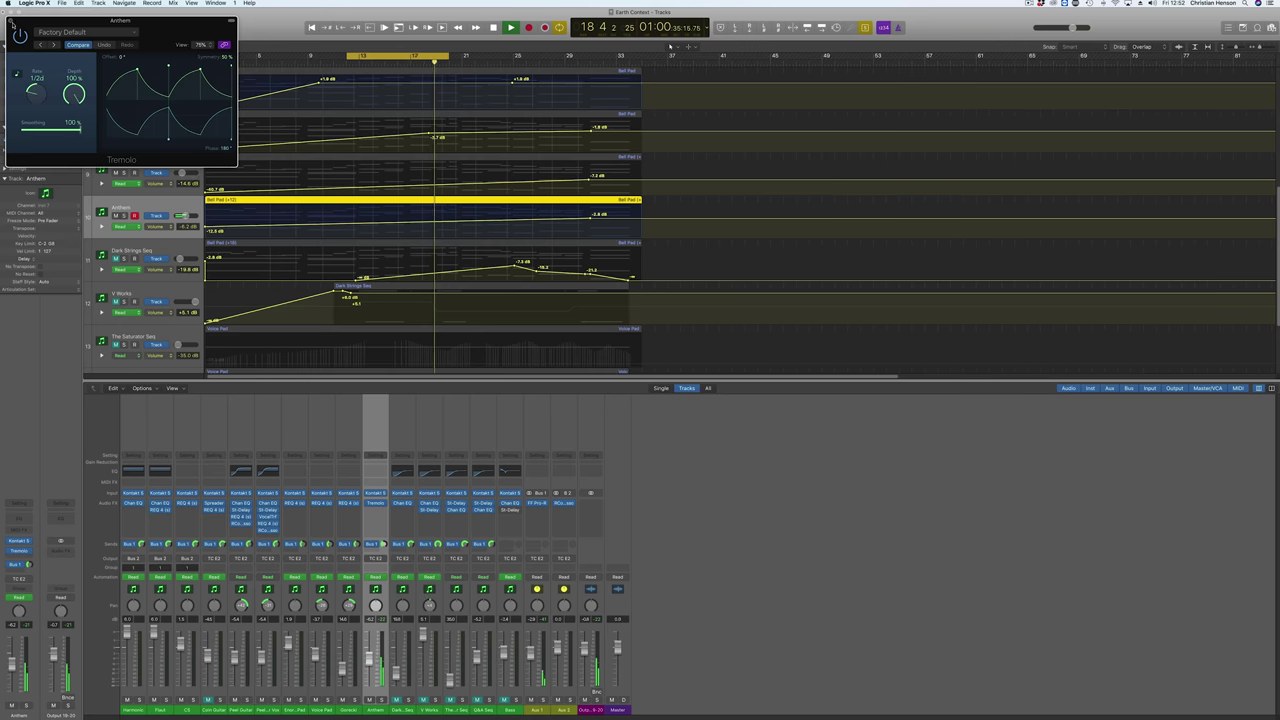
pyautogui.click(11, 20)
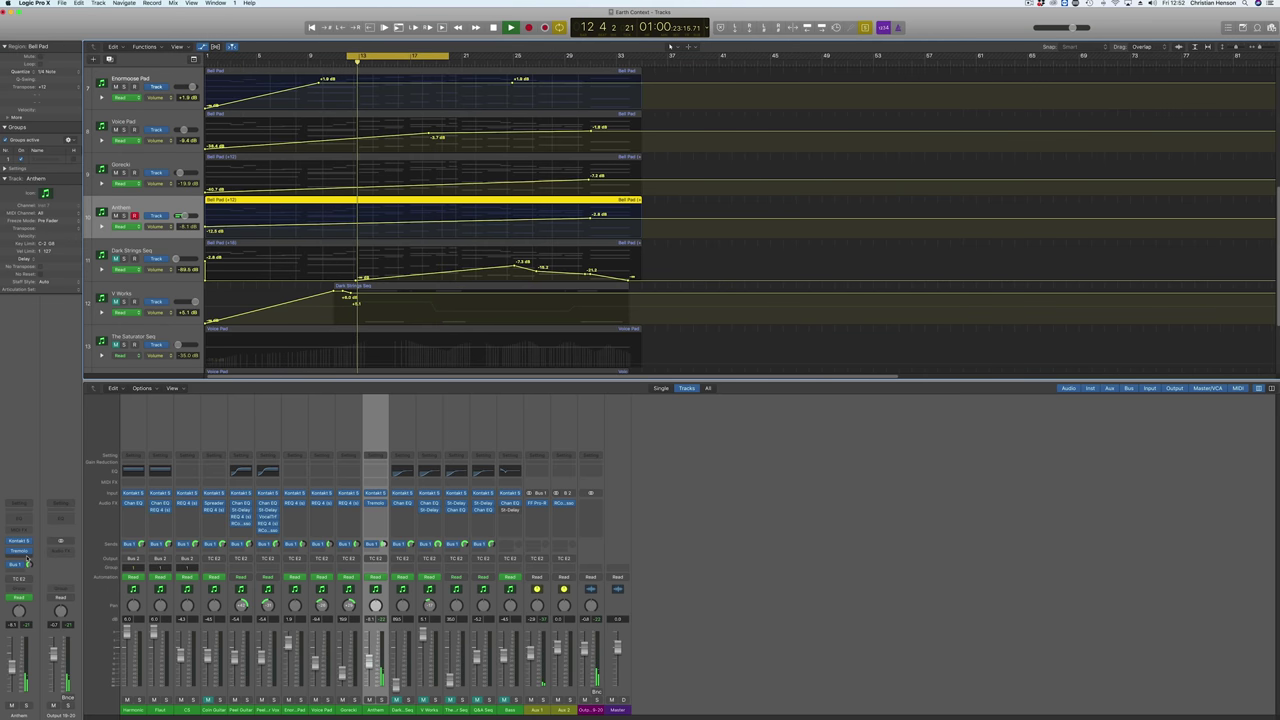
pyautogui.click(30, 554)
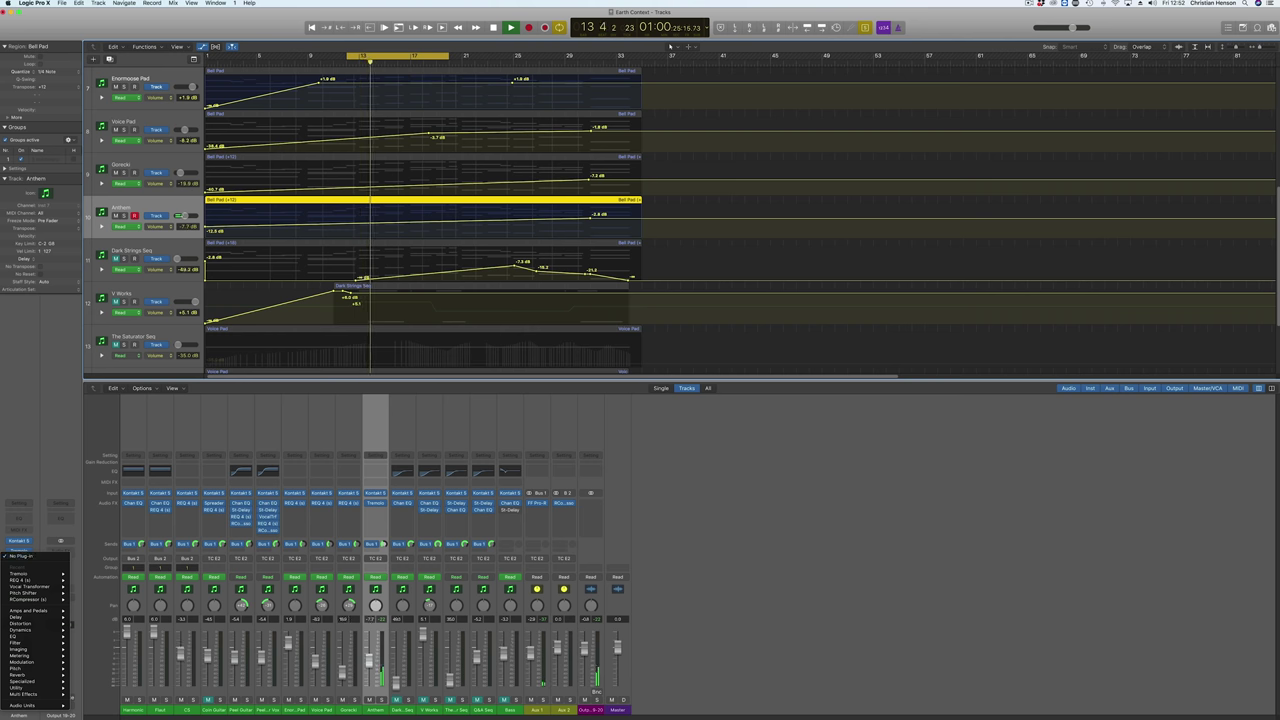
pyautogui.moveTo(35, 705)
pyautogui.moveTo(88, 713)
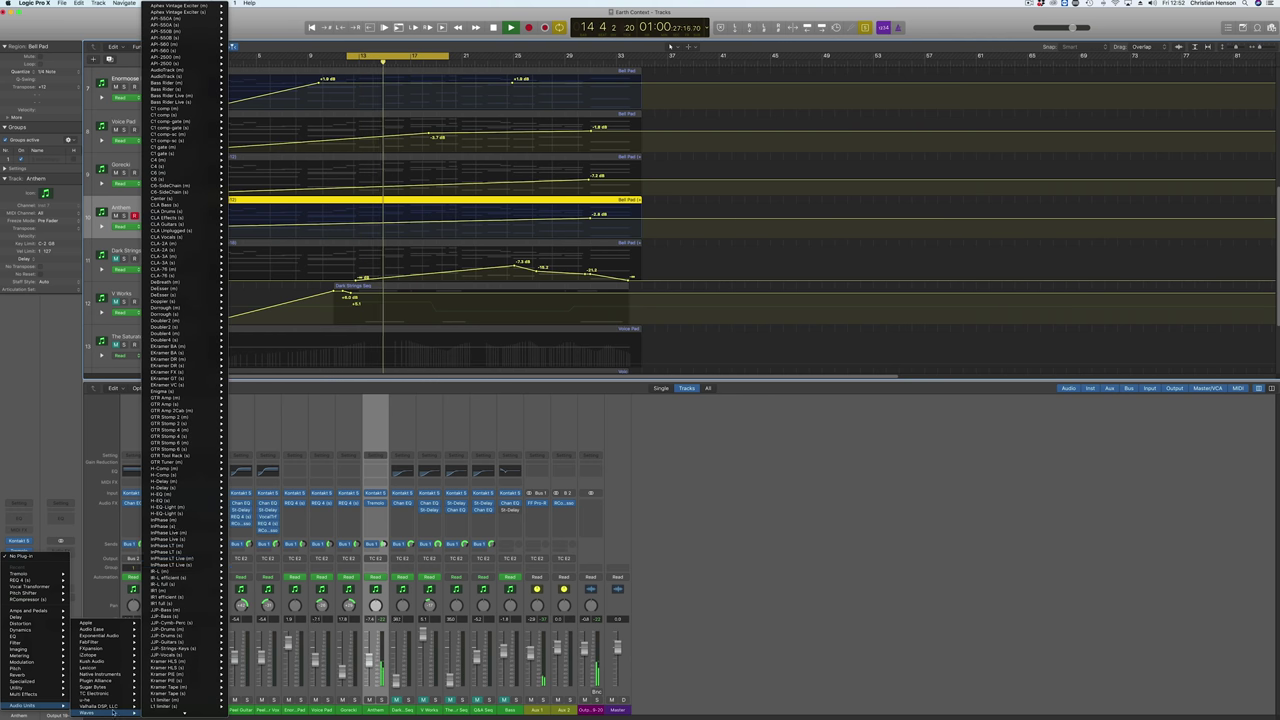
pyautogui.scroll(-10, 185, 475)
pyautogui.scroll(-5, 185, 475)
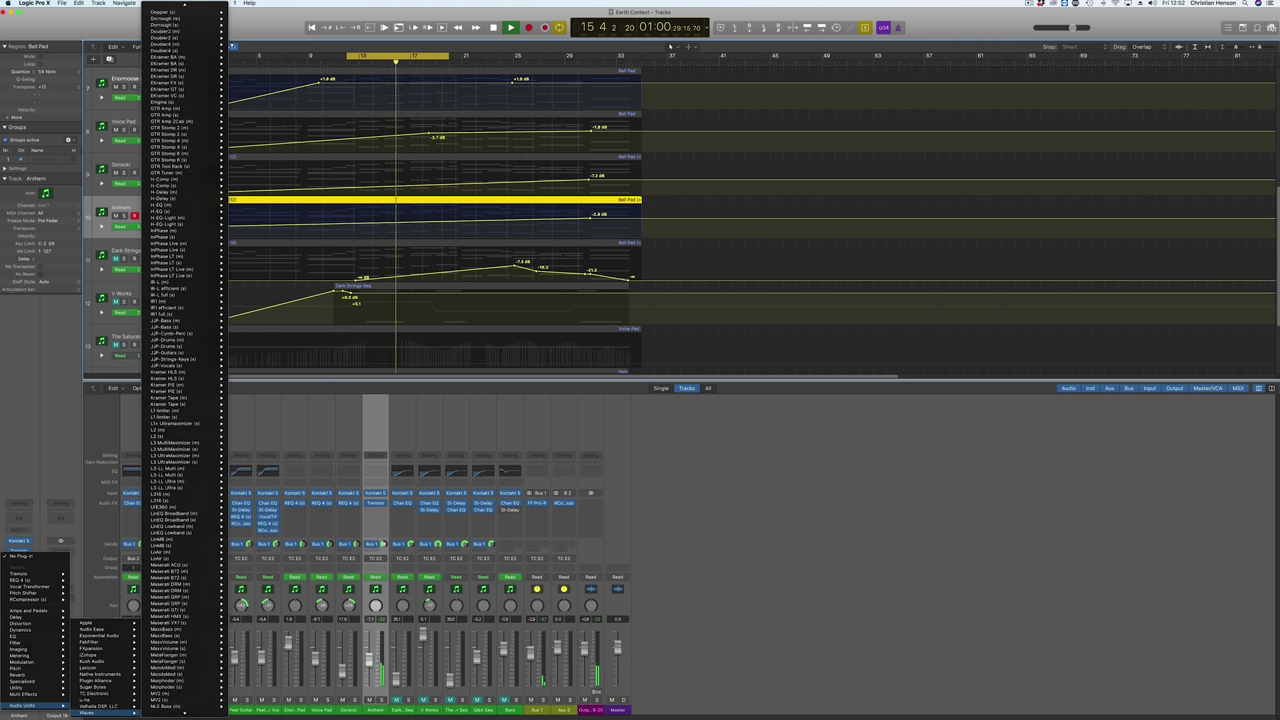
pyautogui.click(26, 556)
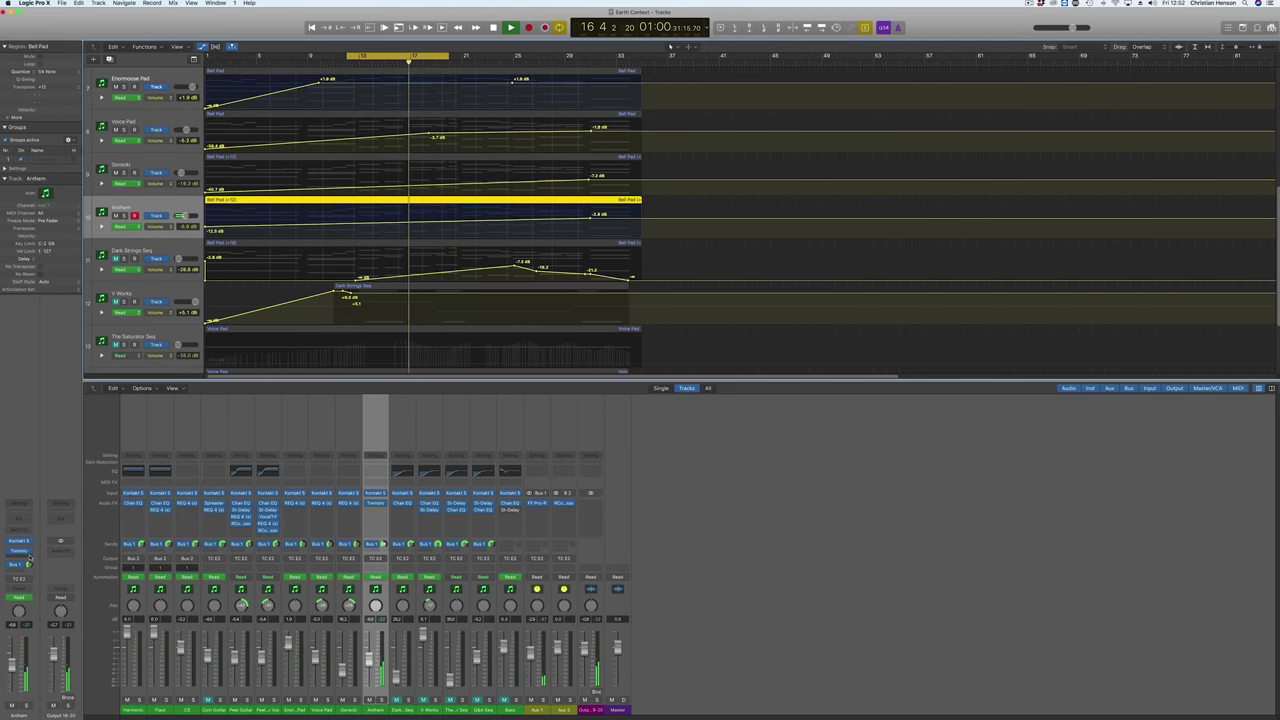
# Insert a stereo REQ 4 after the Tremolo on the Anthem track
pyautogui.click(26, 556)
pyautogui.click(87, 582)
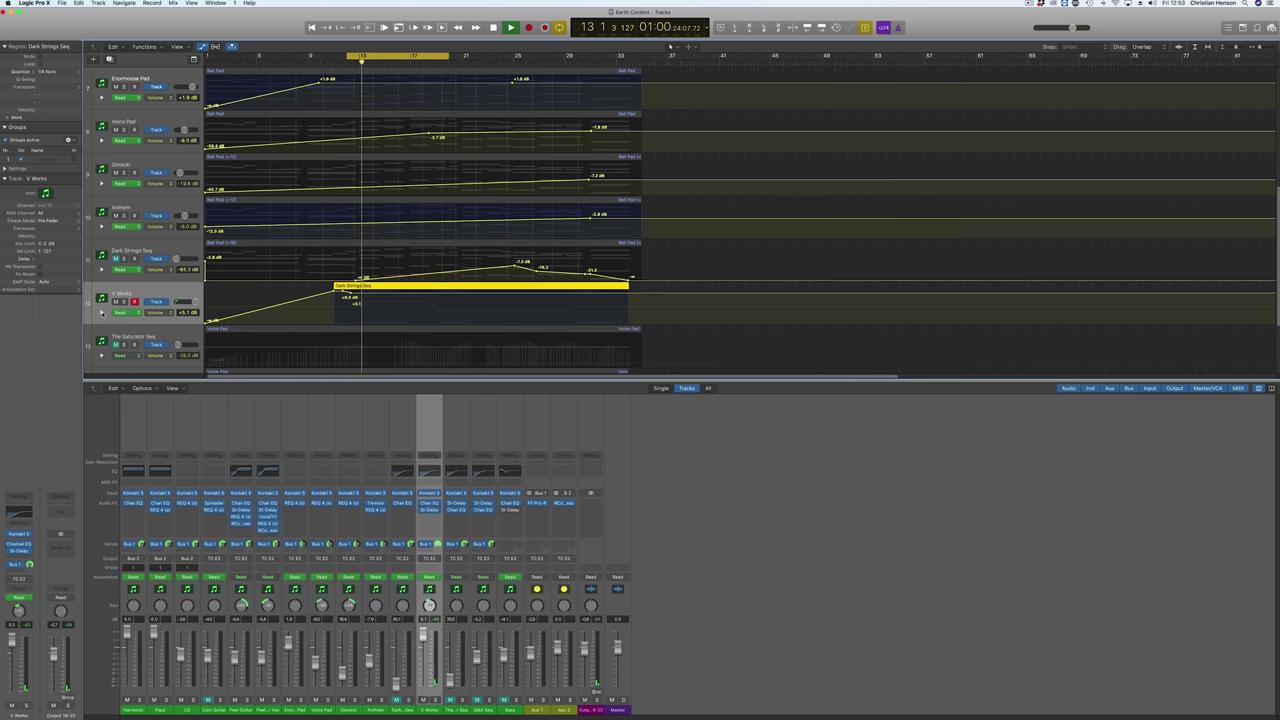
# Show the V Works pan automation and add points that swing the pan between both sides across its region
pyautogui.click(101, 312)
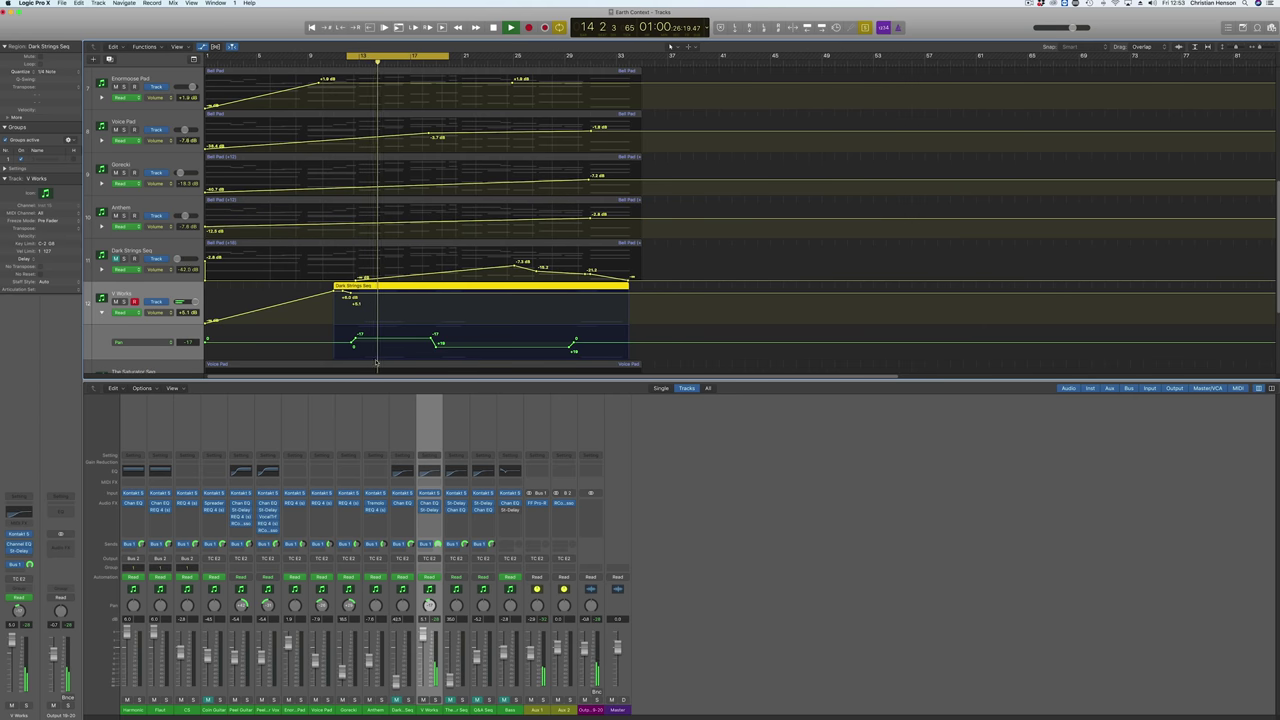
pyautogui.click(400, 341)
pyautogui.click(400, 341)
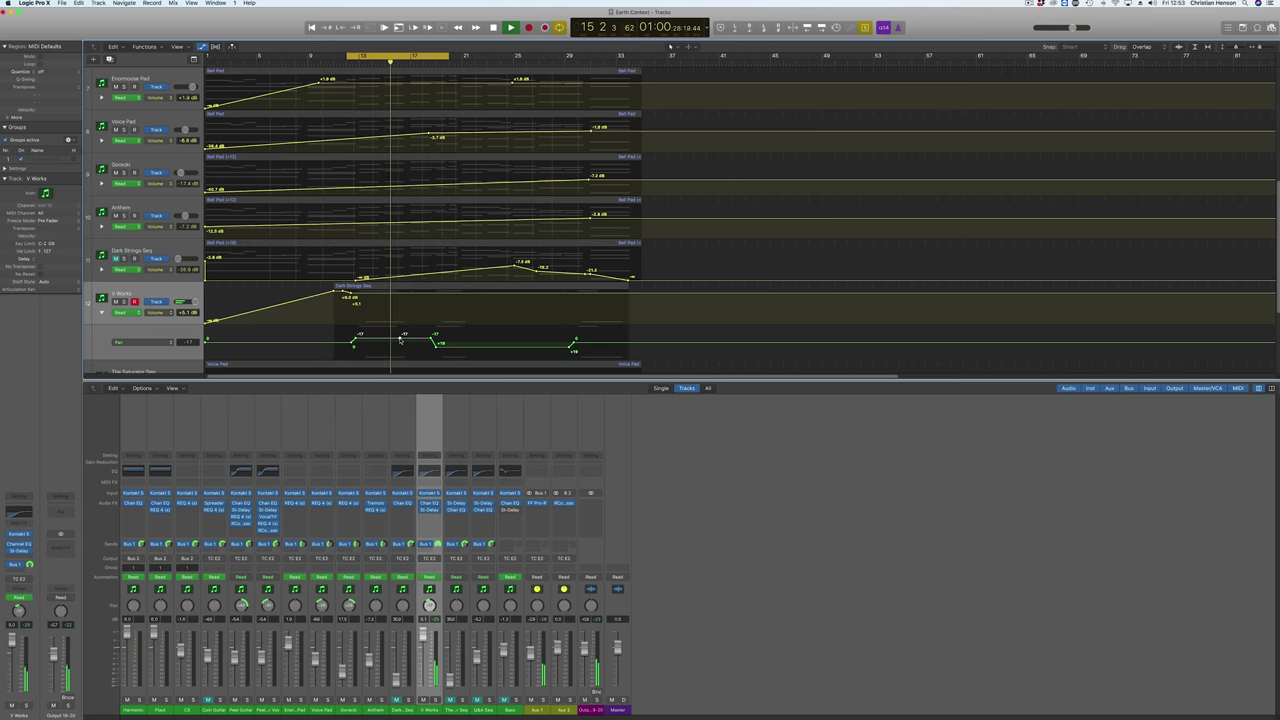
pyautogui.moveTo(400, 341); pyautogui.dragTo(404, 351)
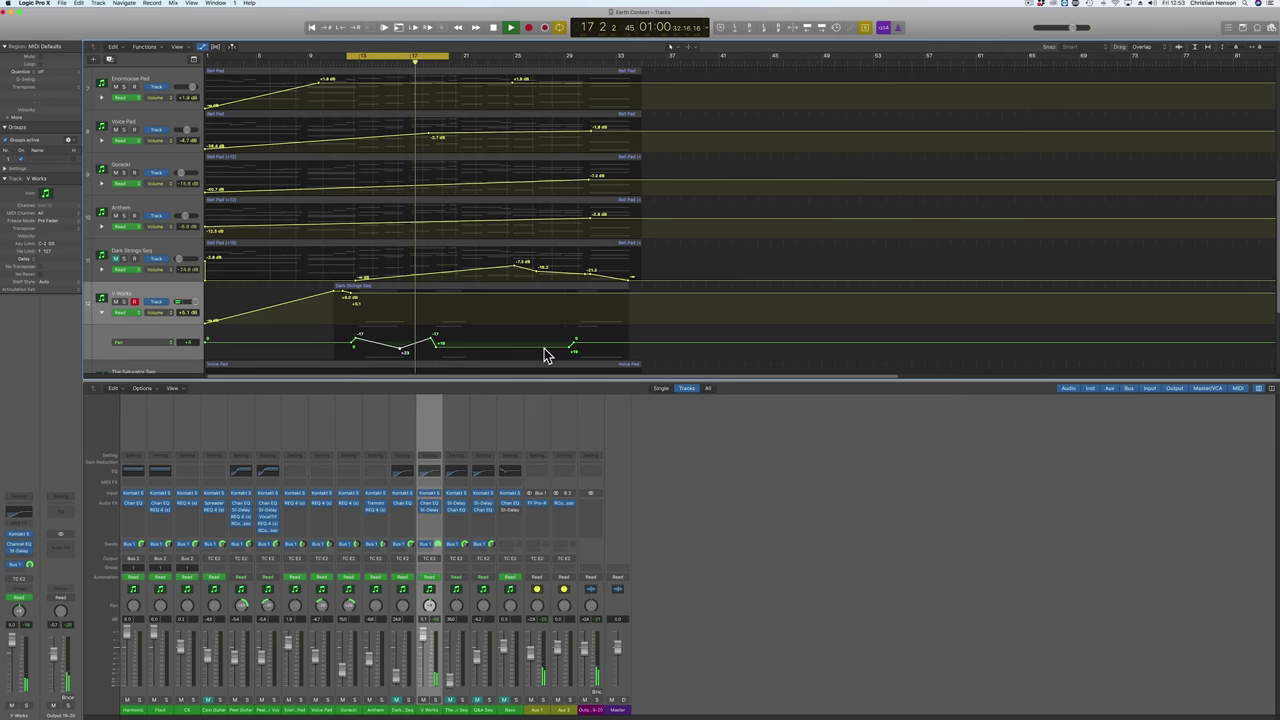
pyautogui.click(622, 346)
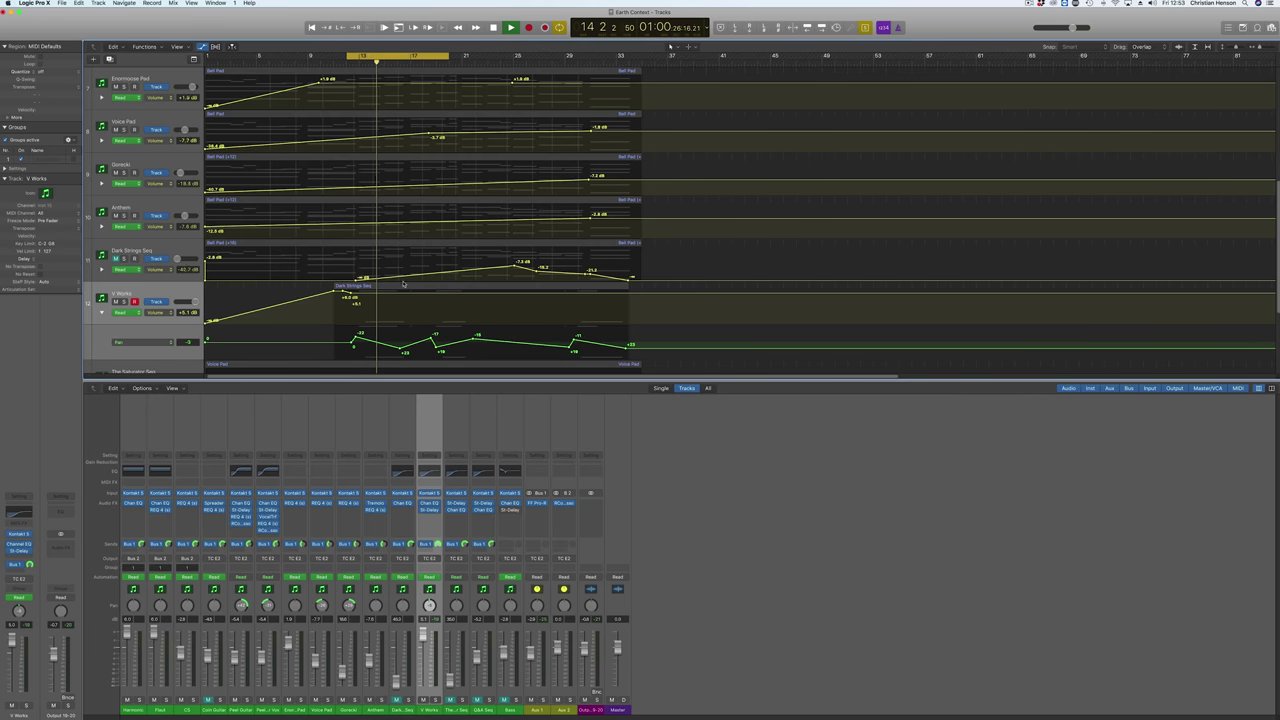
# Widen the pan automation swings across the V Works region and stop playback
pyautogui.click(450, 286)
pyautogui.moveTo(356, 340); pyautogui.dragTo(362, 330)
pyautogui.press('space')
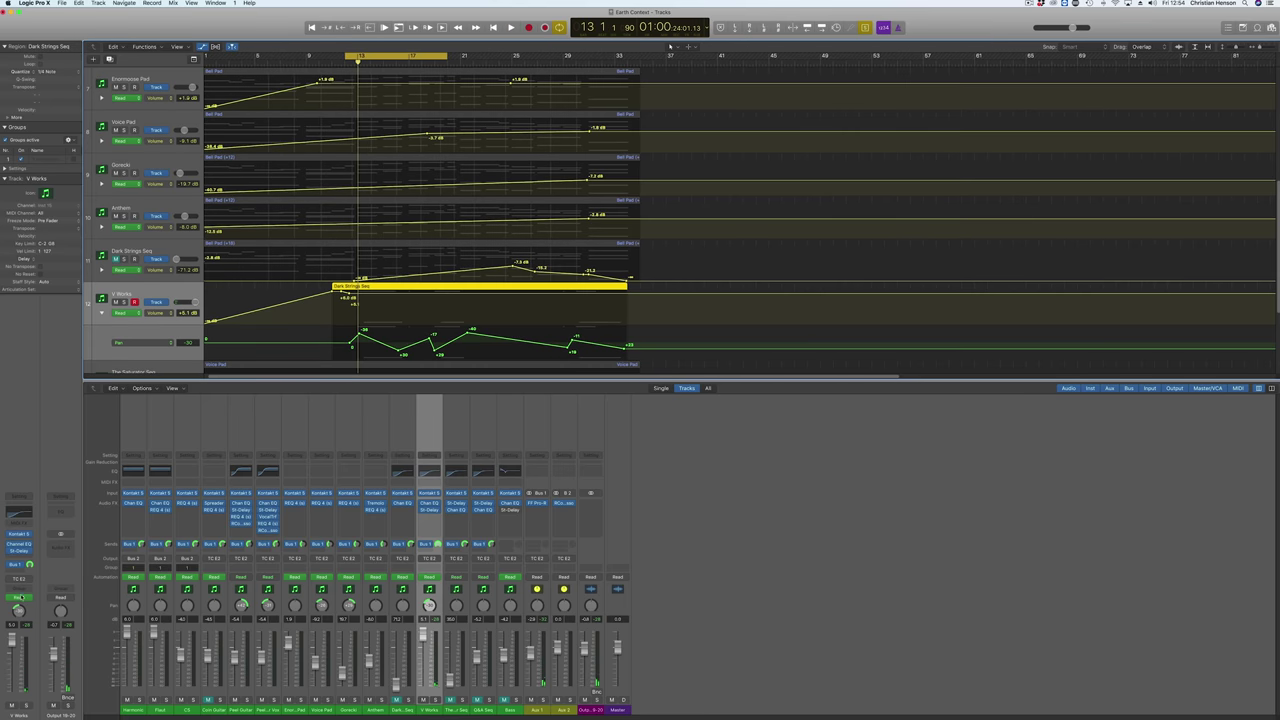
# Insert a stereo REQ 4 on the V Works track, cut its upper mids during playback and close the plug-in
pyautogui.click(28, 555)
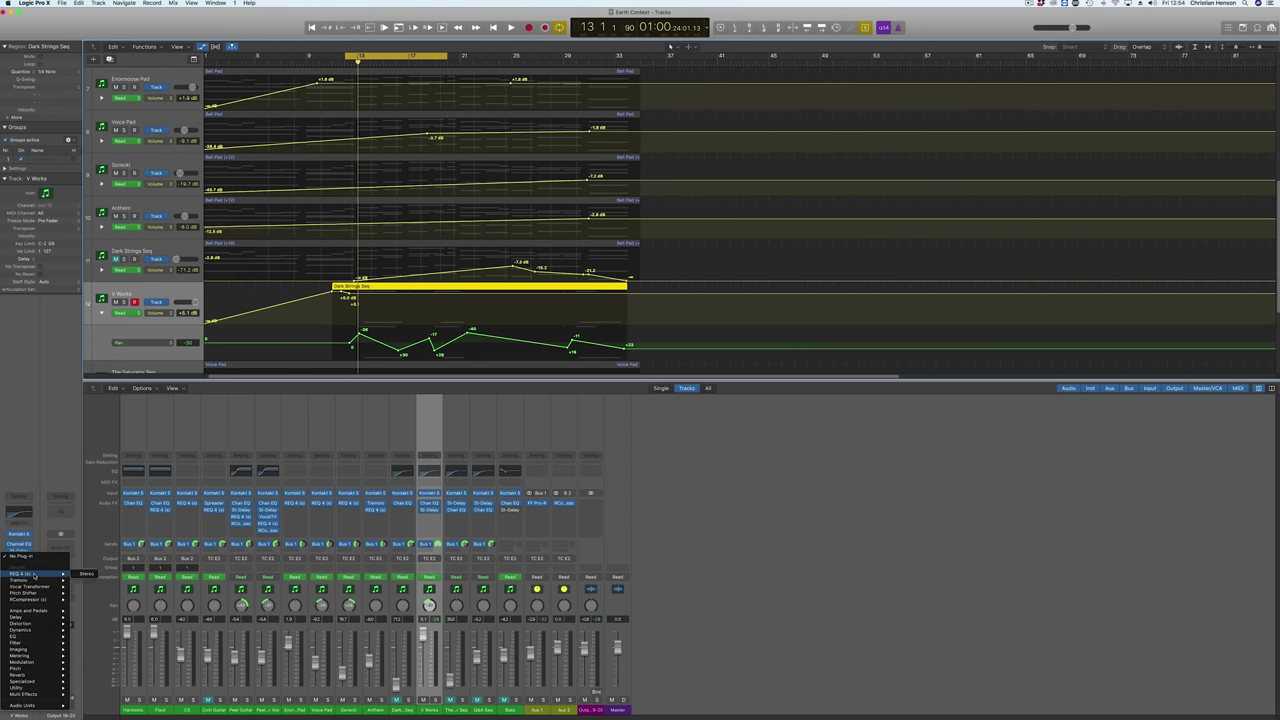
pyautogui.click(86, 573)
pyautogui.press('space')
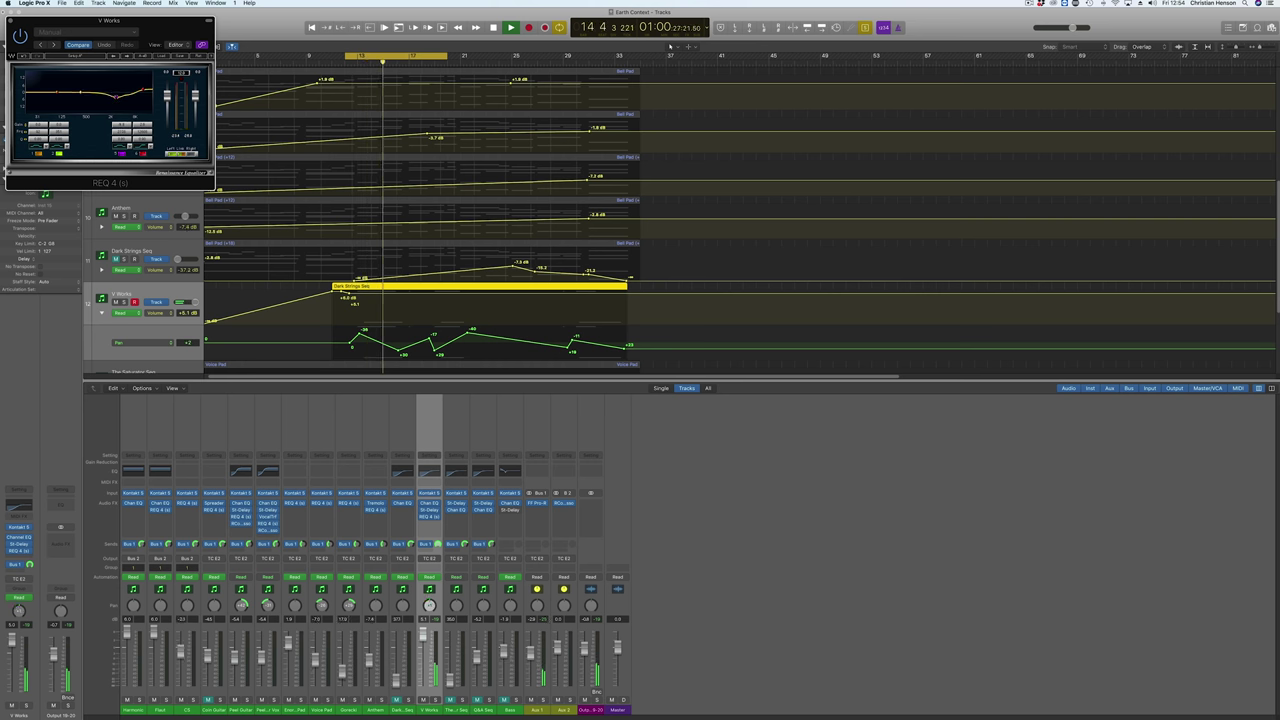
pyautogui.click(12, 21)
pyautogui.press('space')
# Unmute The Saturator Seq track, select it and play the cue from the beginning
pyautogui.scroll(-5, 250, 220)
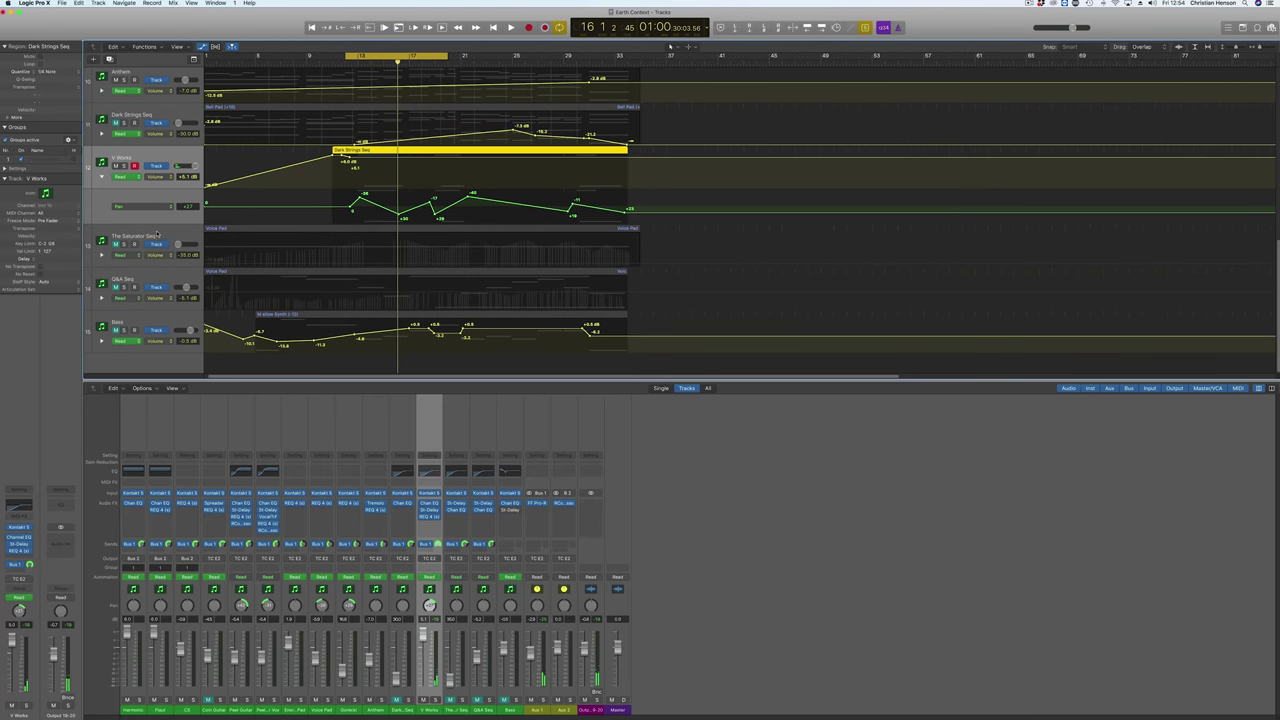
pyautogui.click(108, 251)
pyautogui.click(159, 236)
pyautogui.hscroll(-1, 240, 160)
pyautogui.press('Return')
pyautogui.press('space')
# Insert a stereo REQ 4 on The Saturator Seq, cut its low mids, lift the top end and close the plug-in
pyautogui.click(18, 557)
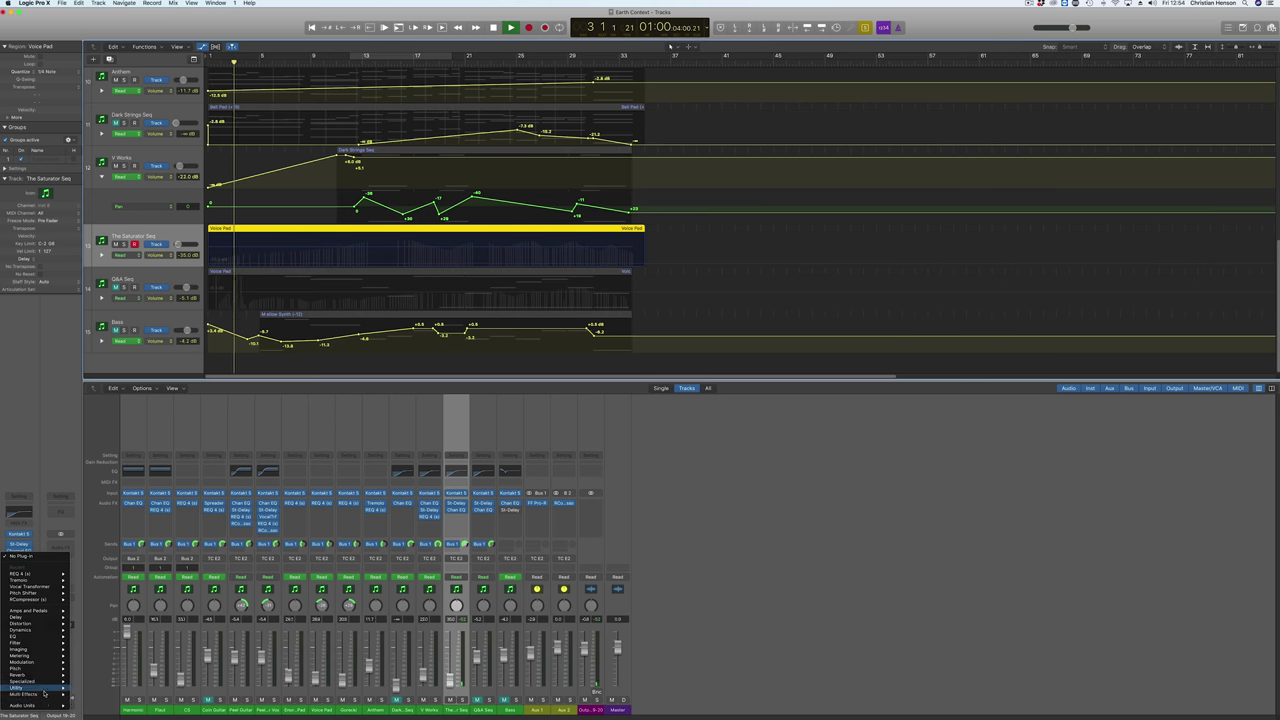
pyautogui.moveTo(22, 706)
pyautogui.moveTo(100, 712)
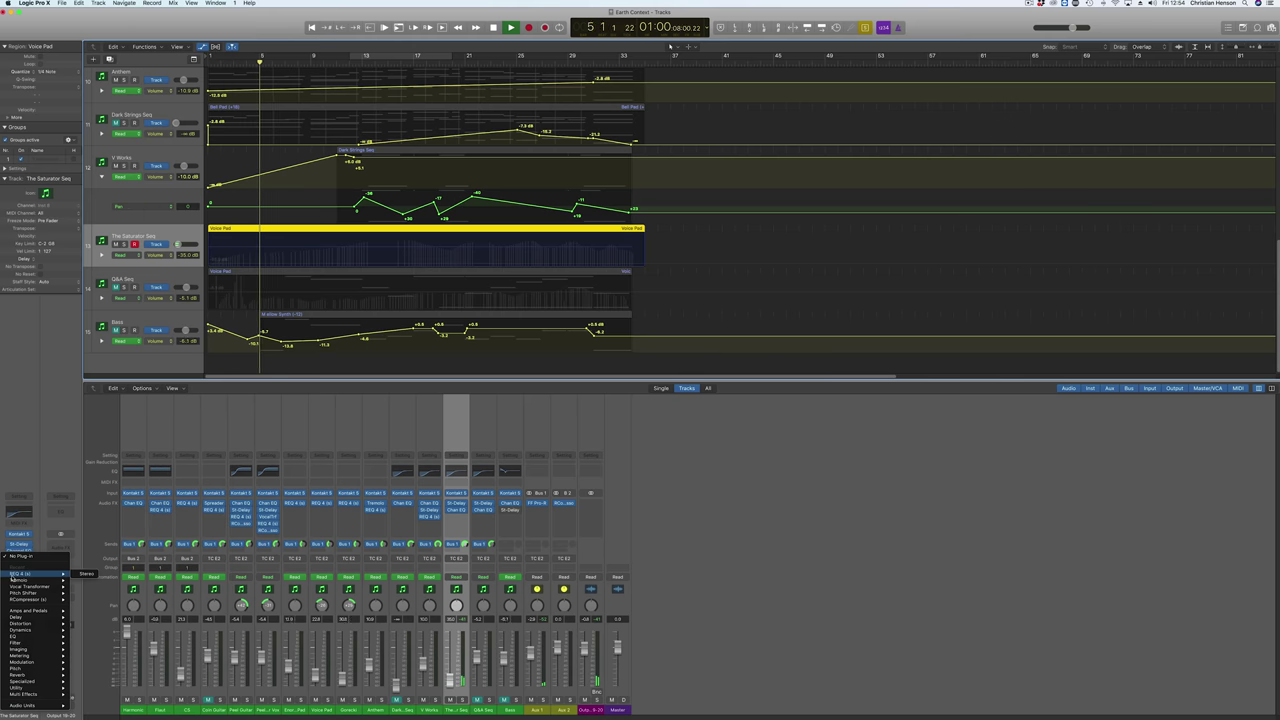
pyautogui.click(90, 578)
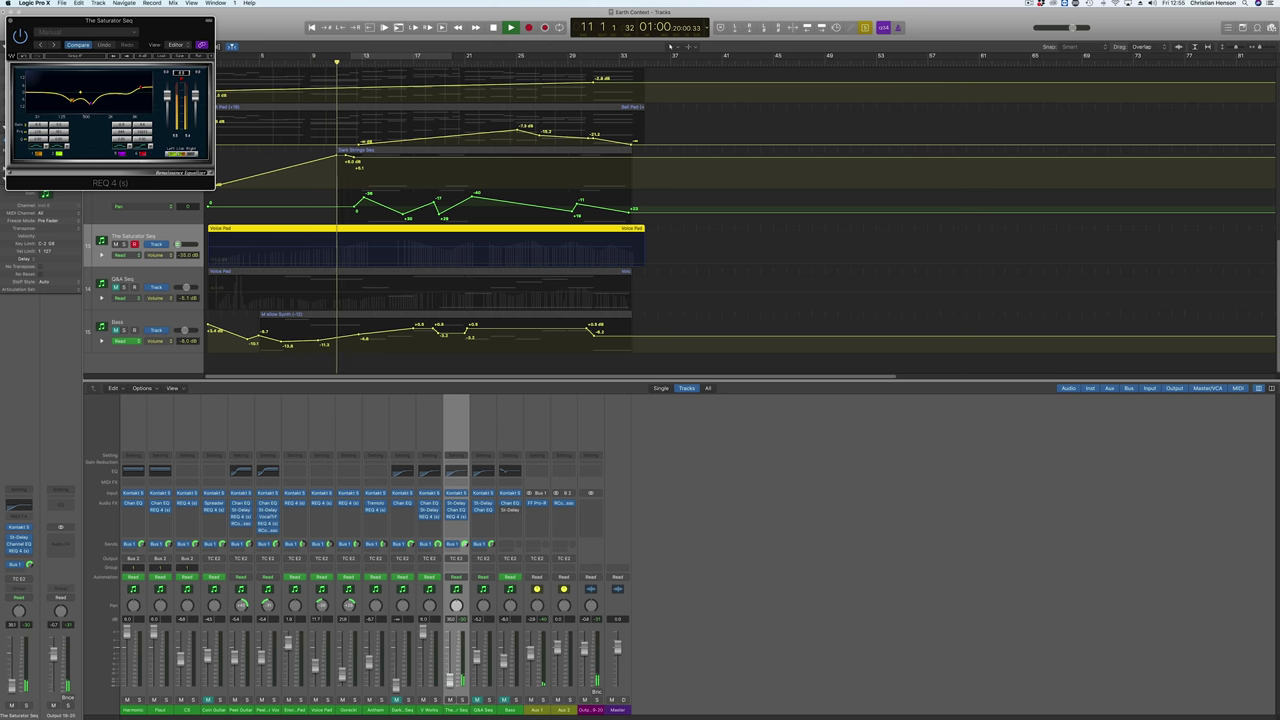
pyautogui.press('v')
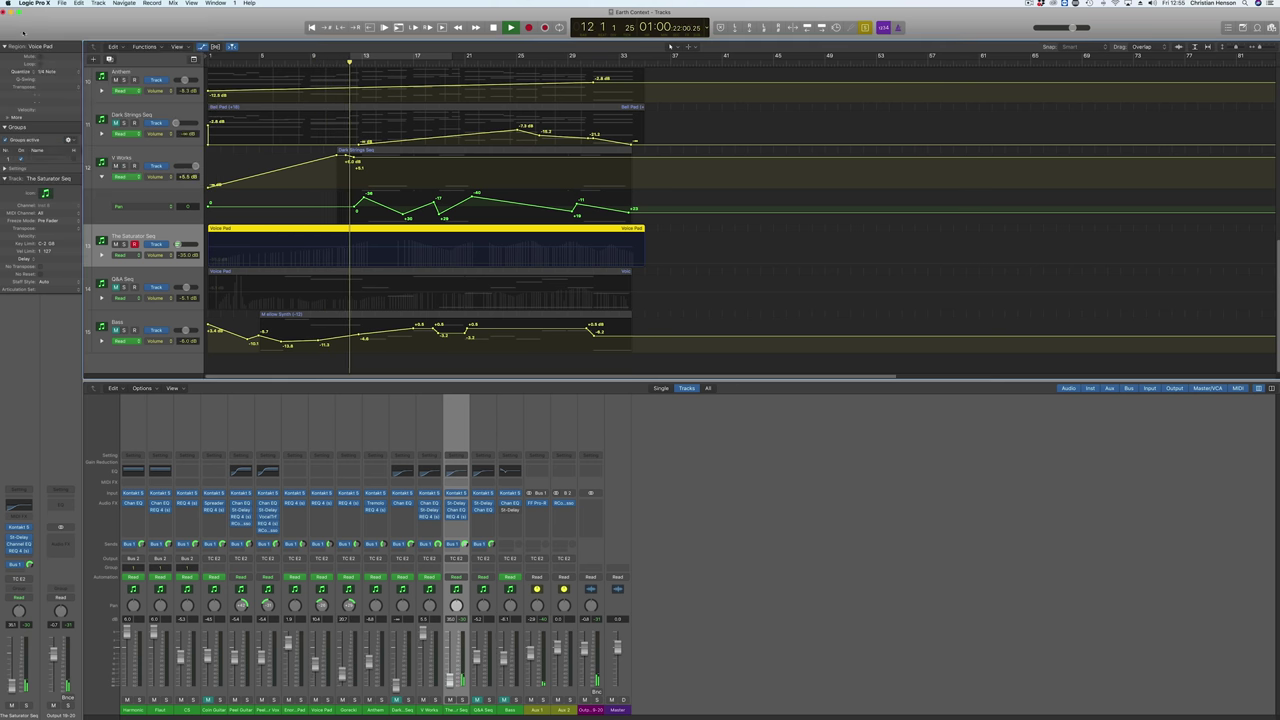
# Unmute the Q&A Seq track, insert a stereo REQ 4 on it and cut its low mids
pyautogui.click(131, 279)
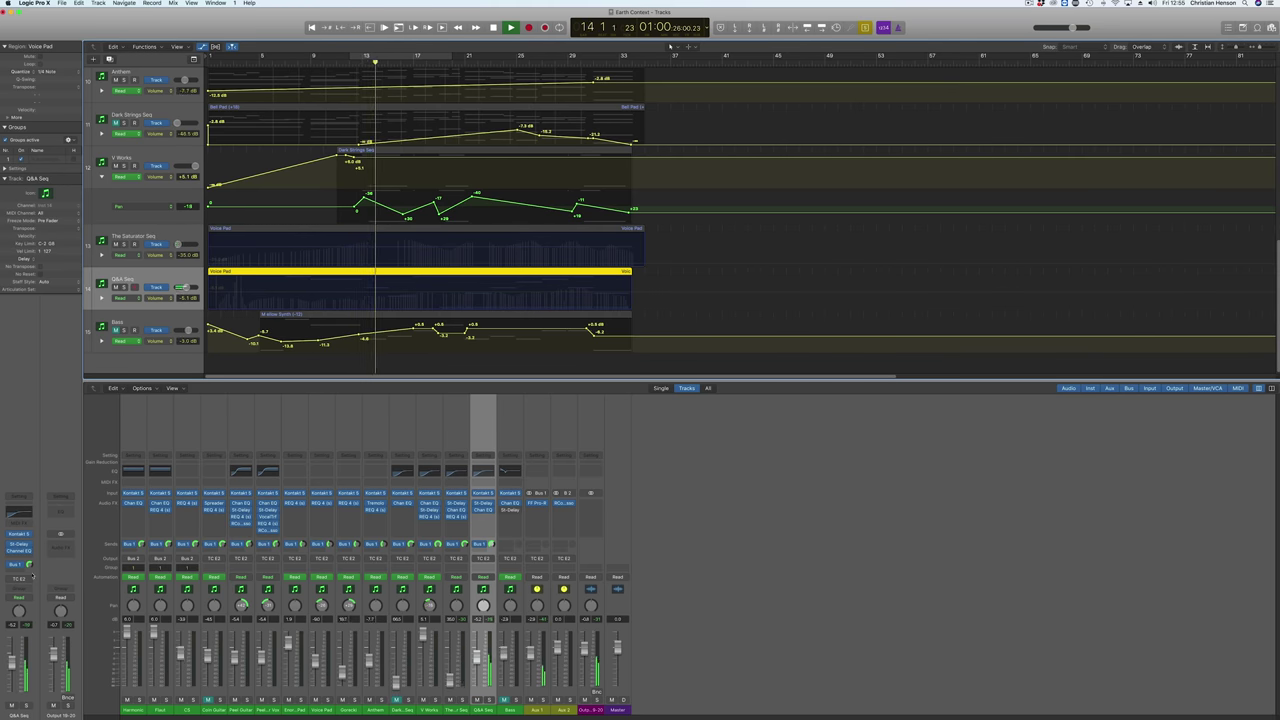
pyautogui.click(22, 557)
pyautogui.moveTo(40, 573)
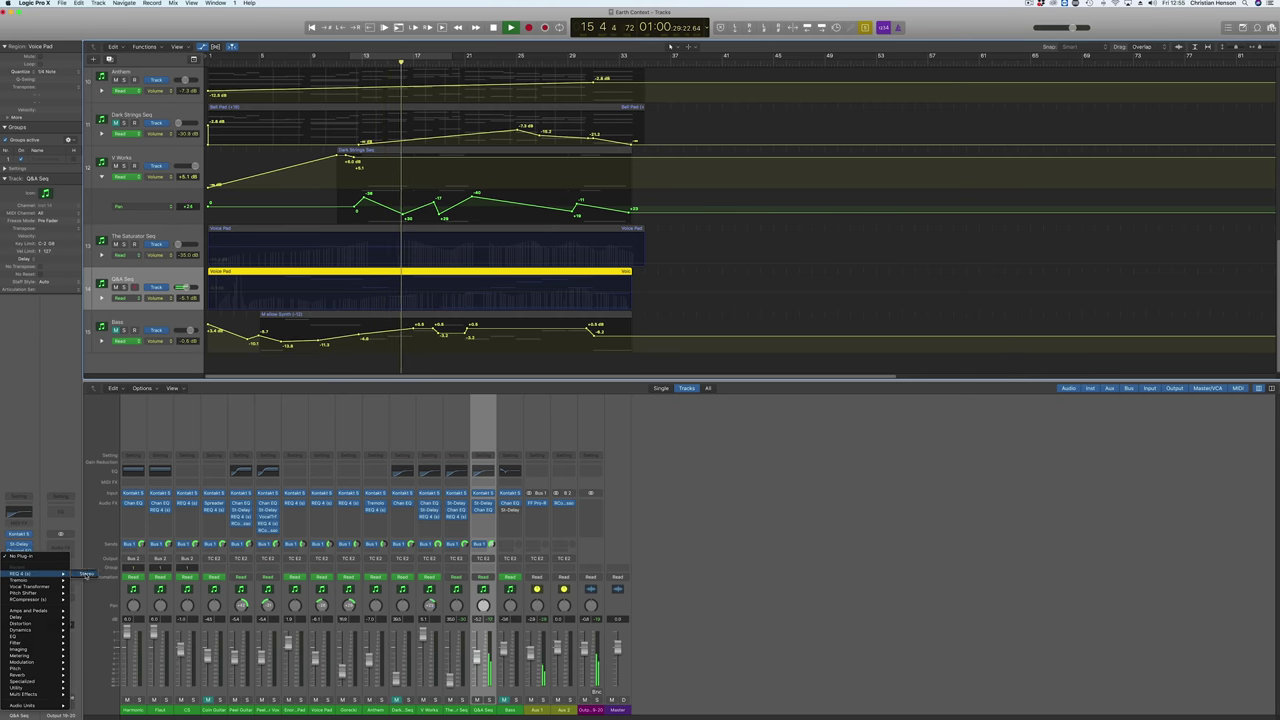
pyautogui.click(86, 574)
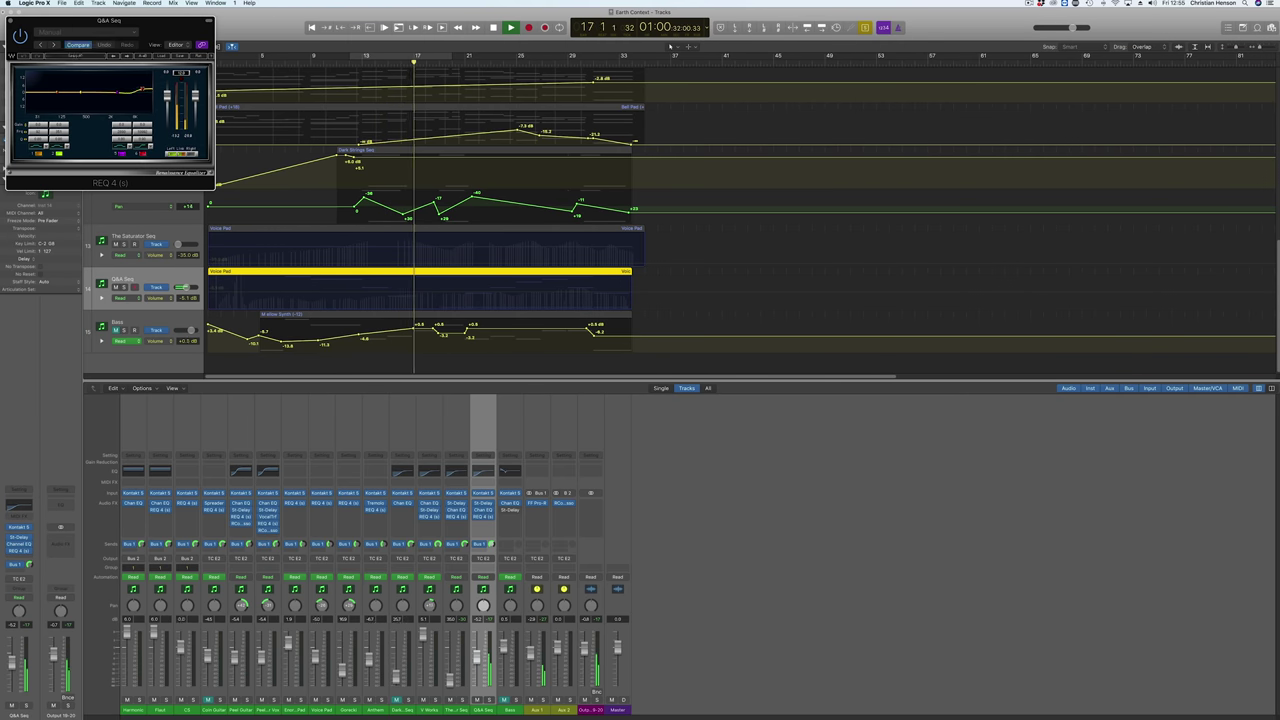
pyautogui.moveTo(80, 93)
pyautogui.mouseDown()
pyautogui.moveTo(82, 78)
pyautogui.moveTo(85, 103)
pyautogui.mouseUp()
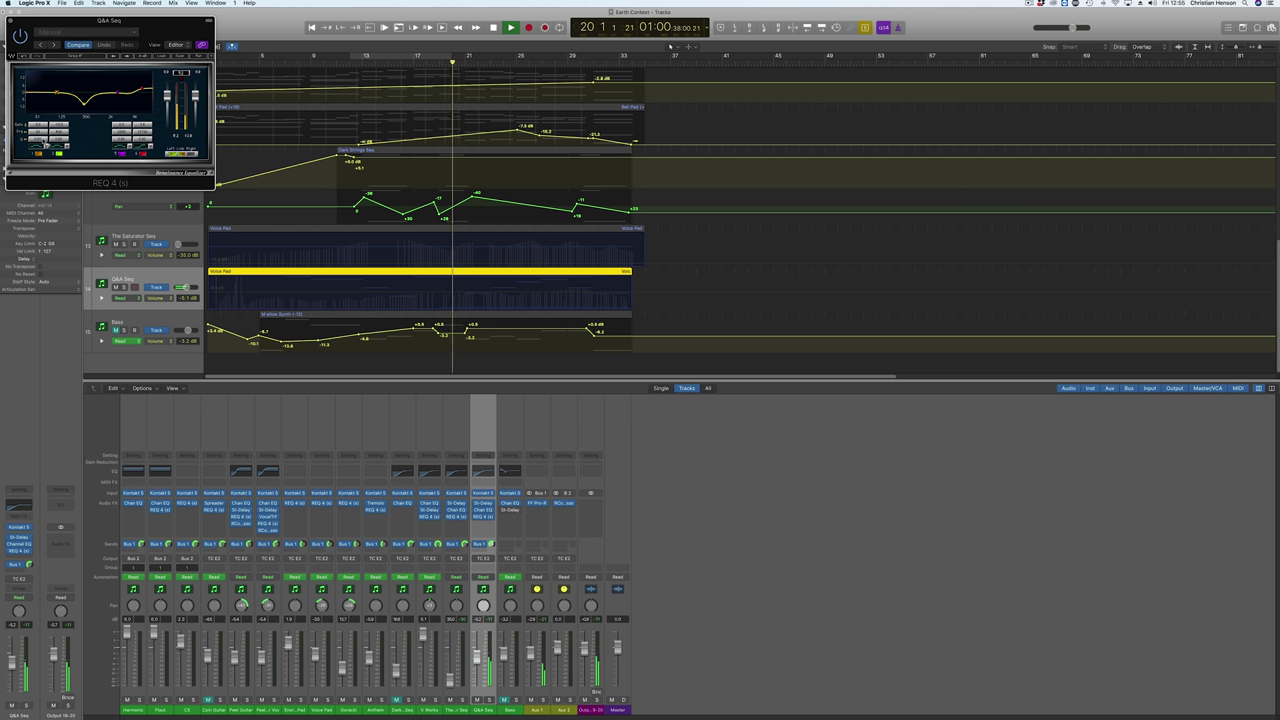
# Change the REQ 4's lowest band on Q&A Seq to a high-pass filter, raise its cutoff and close the plug-in
pyautogui.click(45, 147)
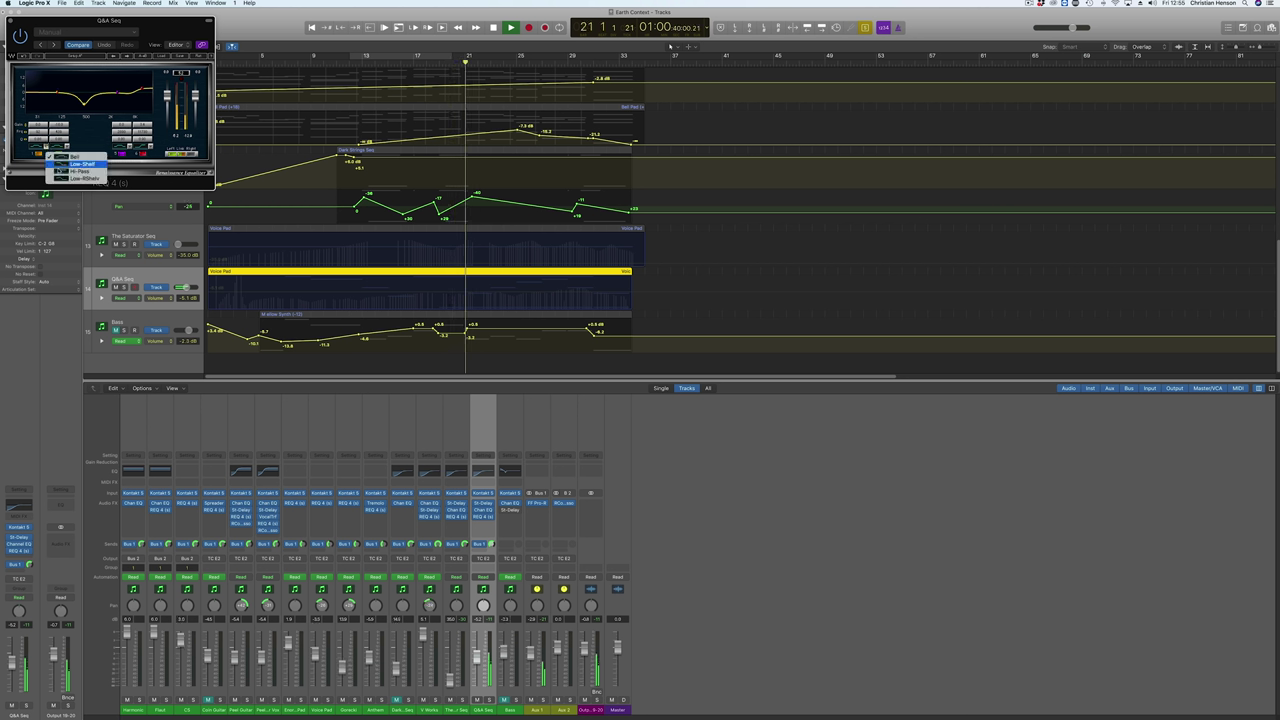
pyautogui.click(76, 164)
pyautogui.moveTo(49, 90); pyautogui.dragTo(64, 92)
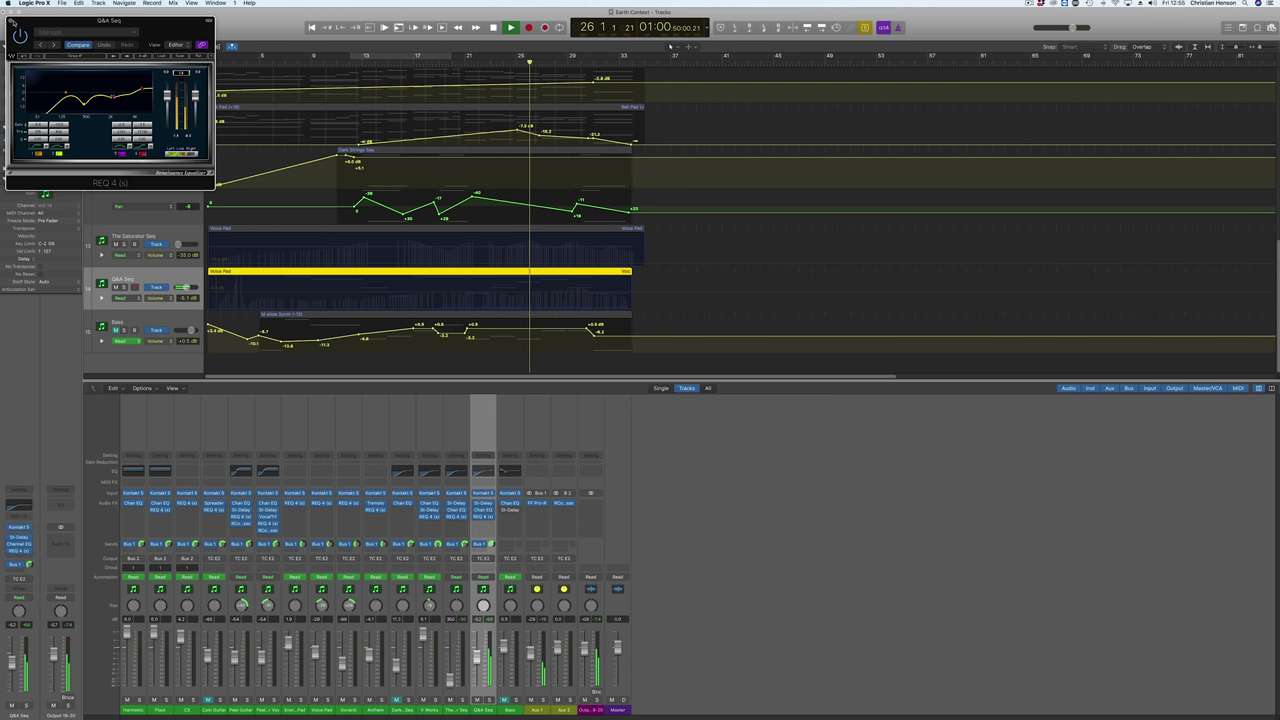
pyautogui.click(11, 19)
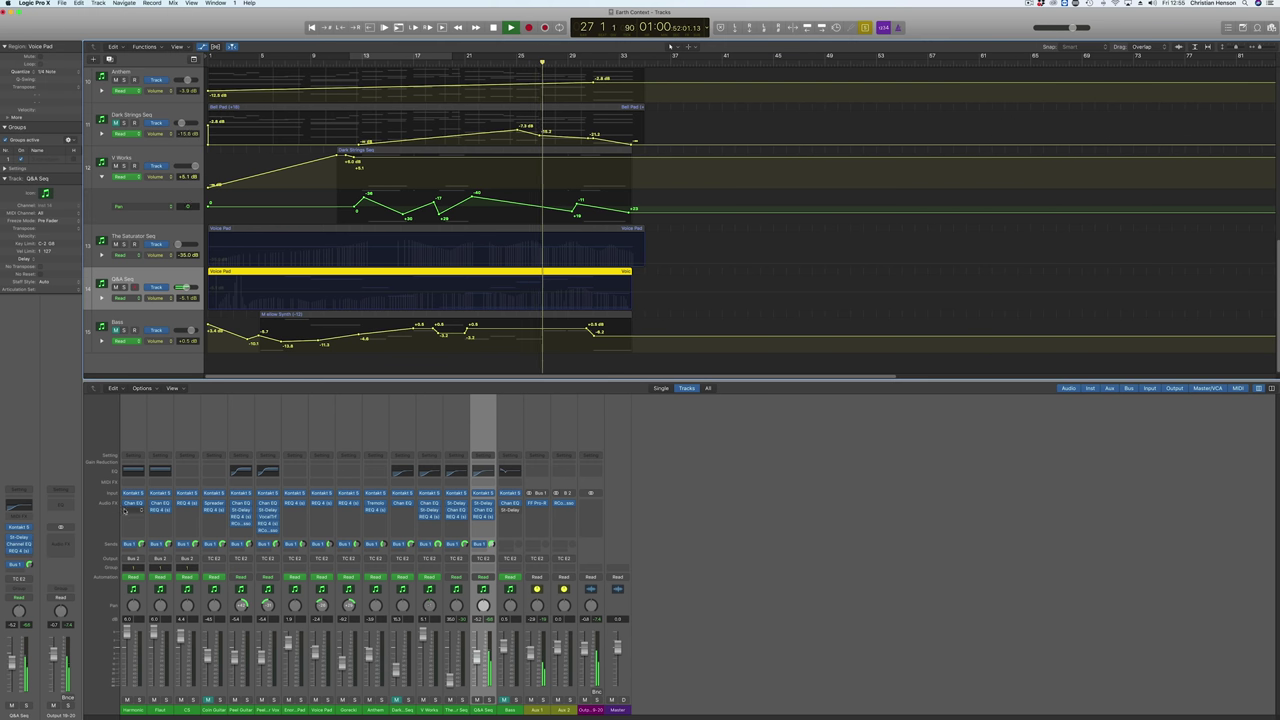
# Add a stereo Tremolo to the Q&A Seq track with 0% smoothing and a rate of 1/8d
pyautogui.click(30, 557)
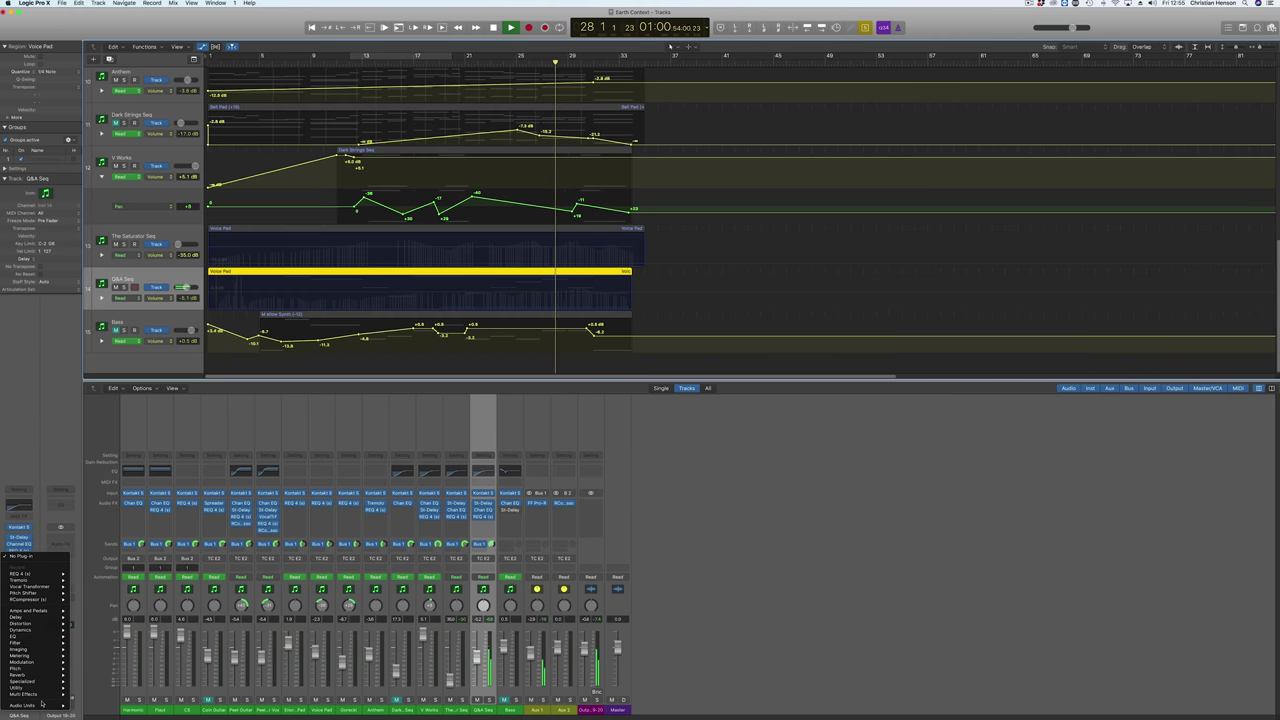
pyautogui.moveTo(41, 704)
pyautogui.moveTo(91, 687)
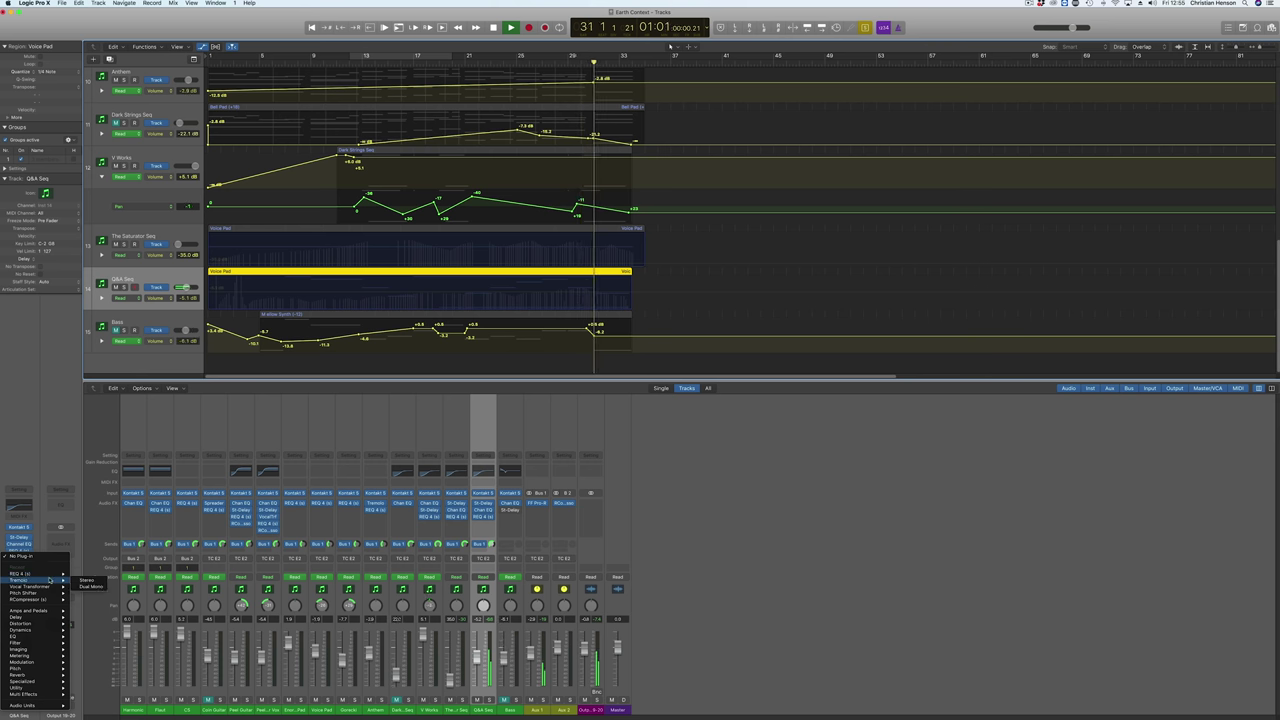
pyautogui.click(92, 581)
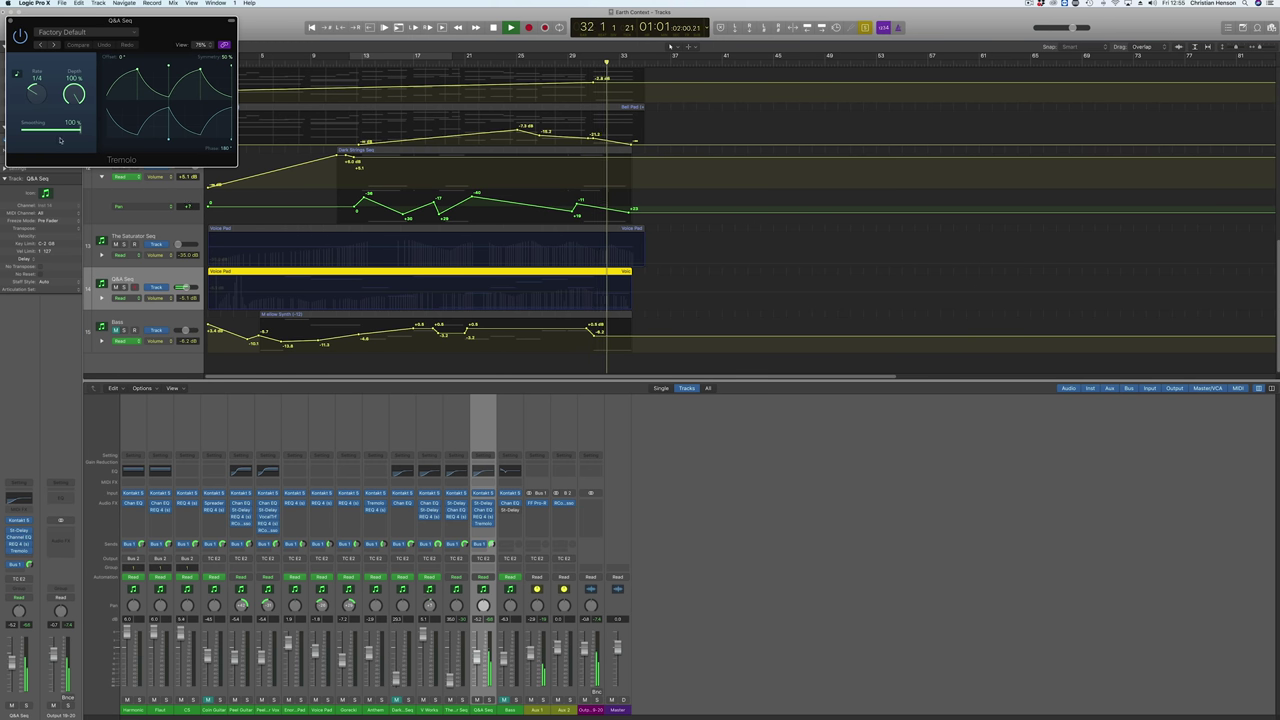
pyautogui.moveTo(79, 131); pyautogui.dragTo(22, 129)
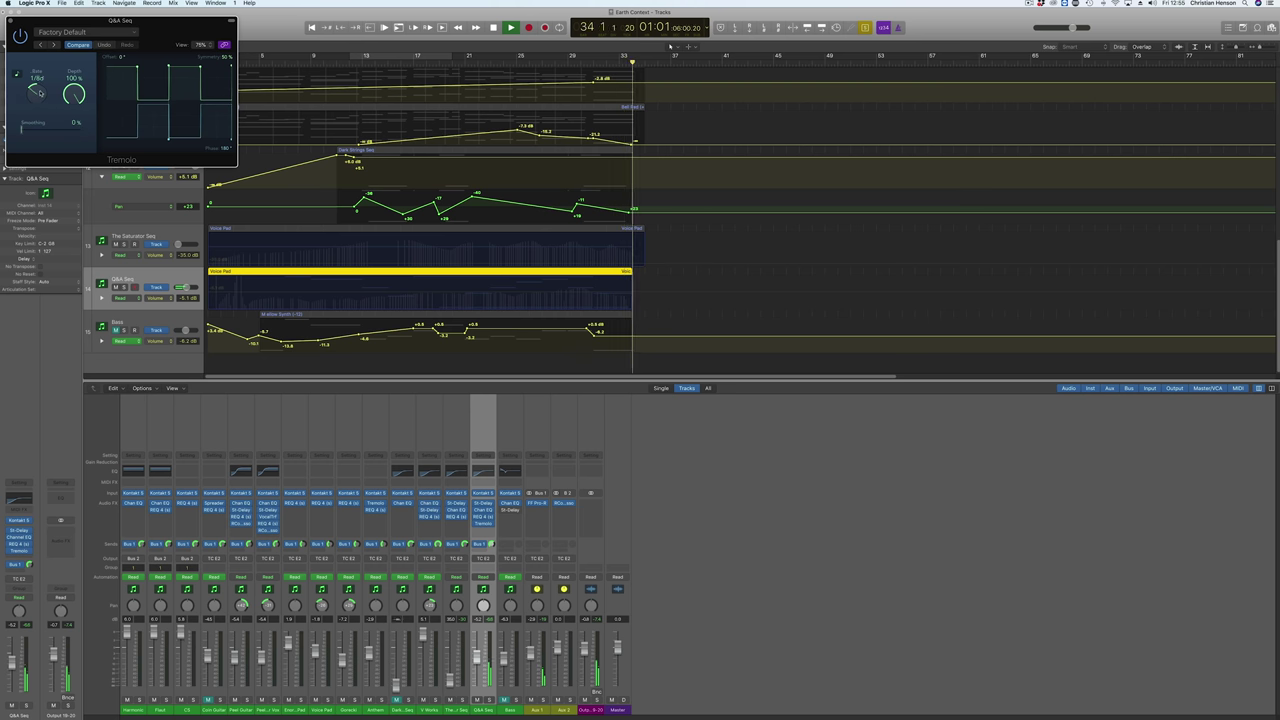
# Audition the Q&A Seq Tremolo from about bar 12, set its smoothing to 29% and close the plug-in
pyautogui.click(350, 62)
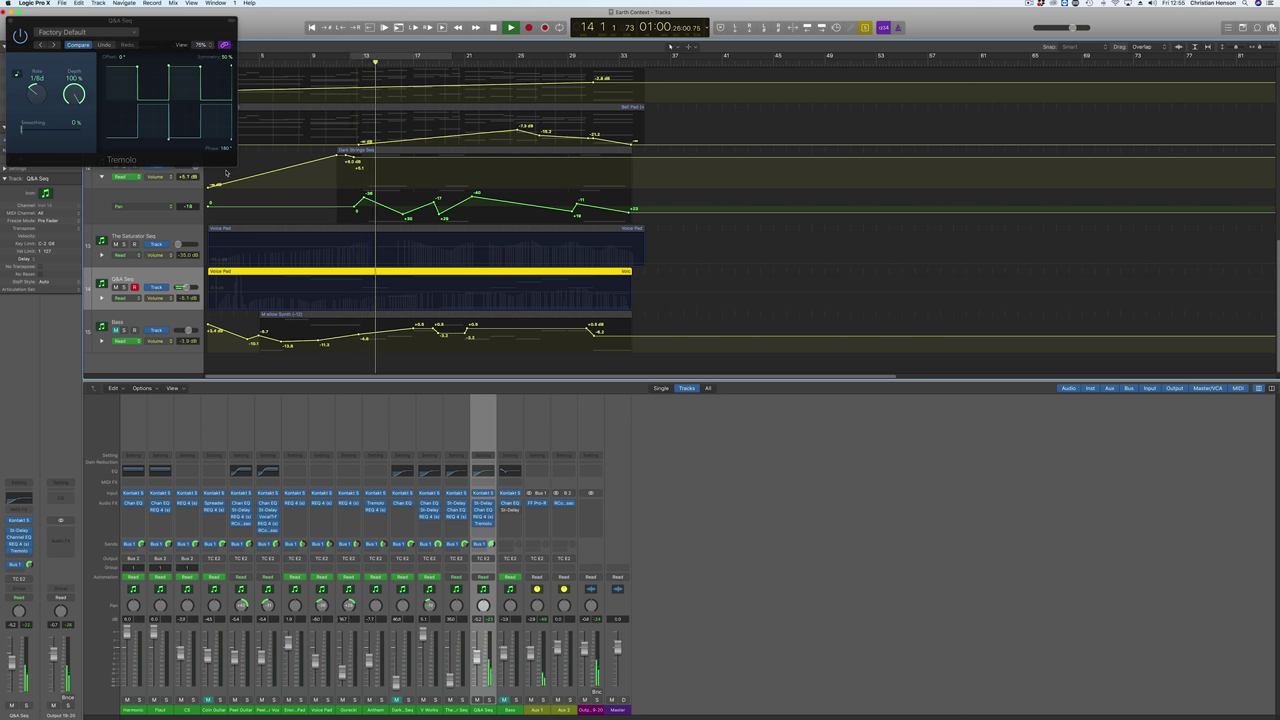
pyautogui.moveTo(169, 141); pyautogui.dragTo(172, 141)
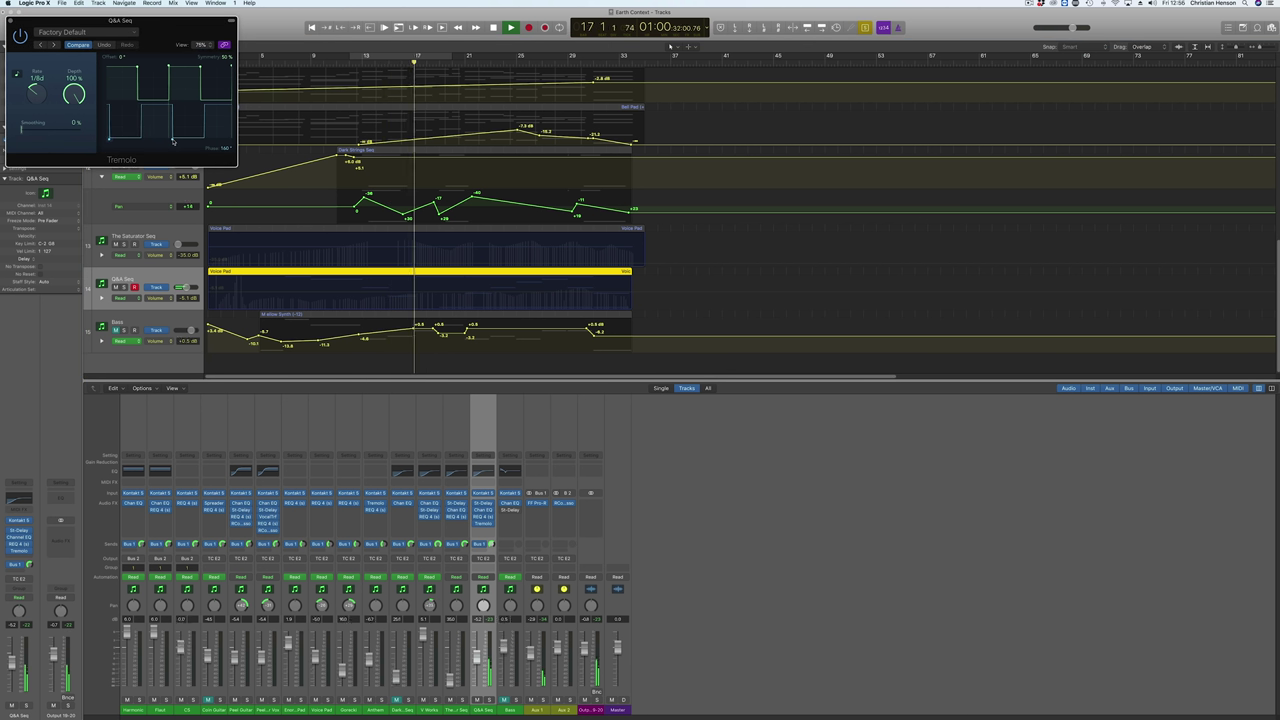
pyautogui.moveTo(171, 141); pyautogui.dragTo(97, 123)
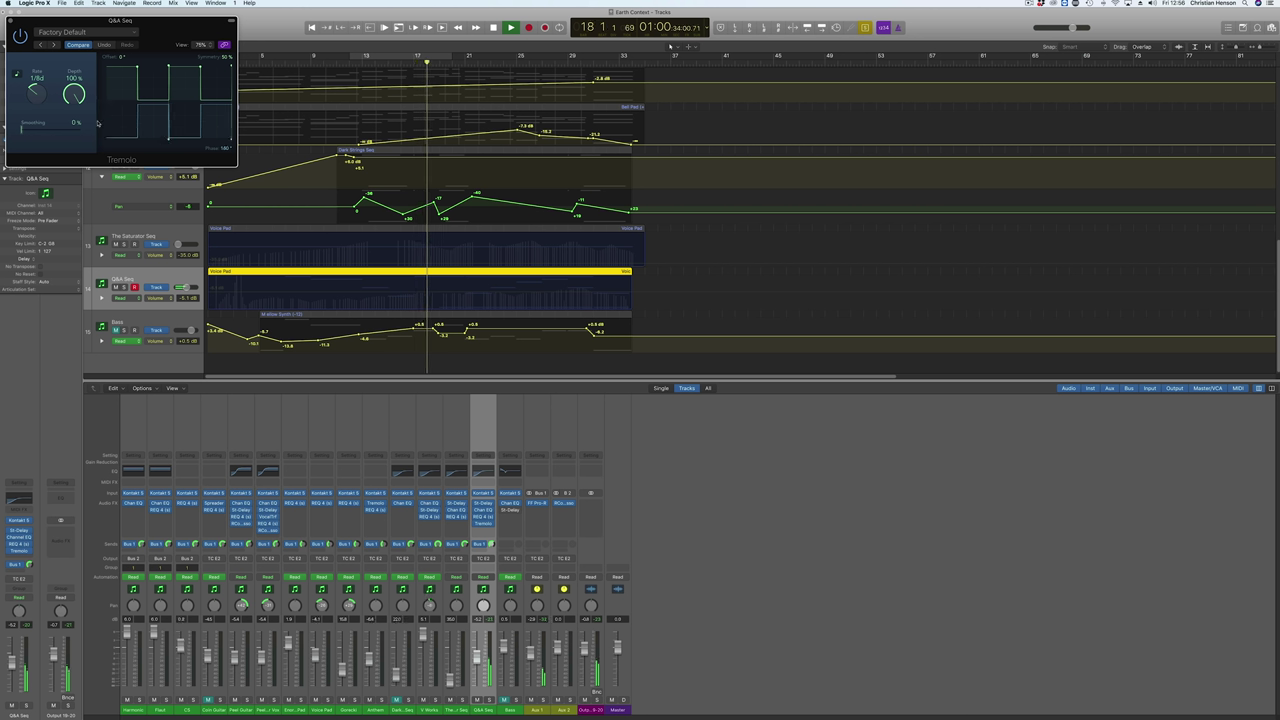
pyautogui.moveTo(22, 130); pyautogui.dragTo(36, 131)
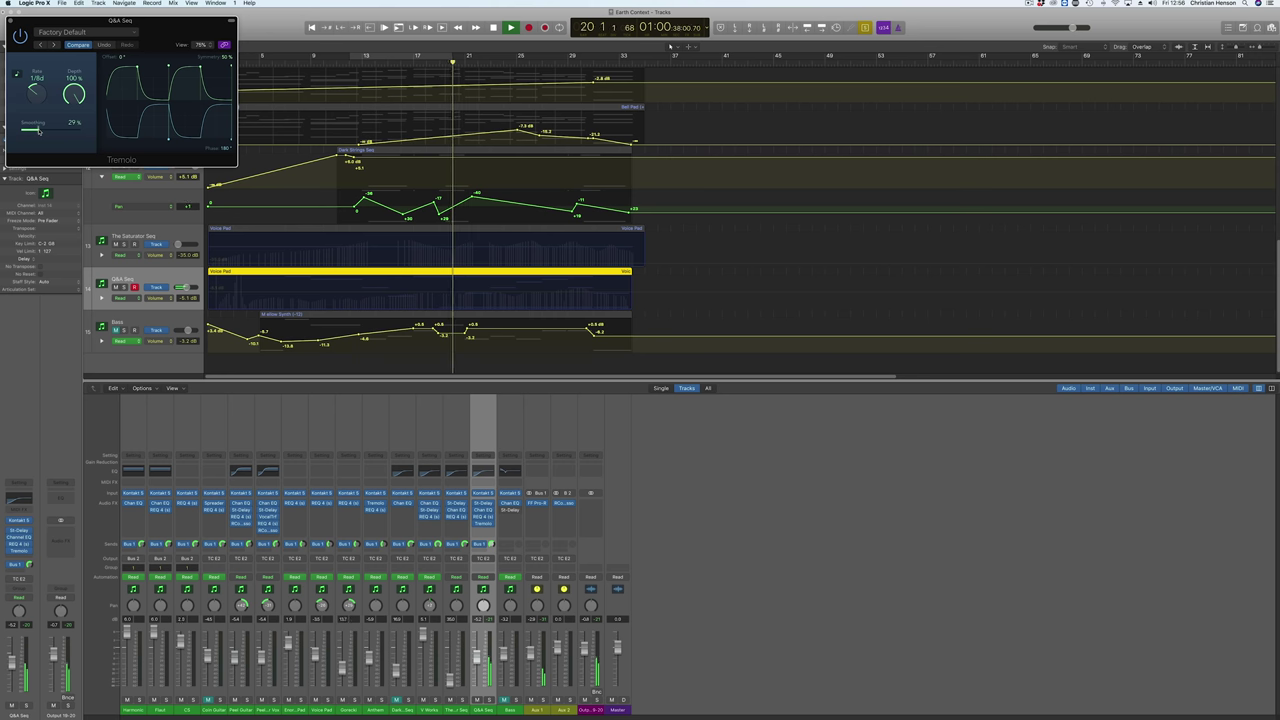
pyautogui.click(10, 21)
pyautogui.press('space')
# Unmute the Bass track and play it from several positions between about bars 4 and 9
pyautogui.click(142, 324)
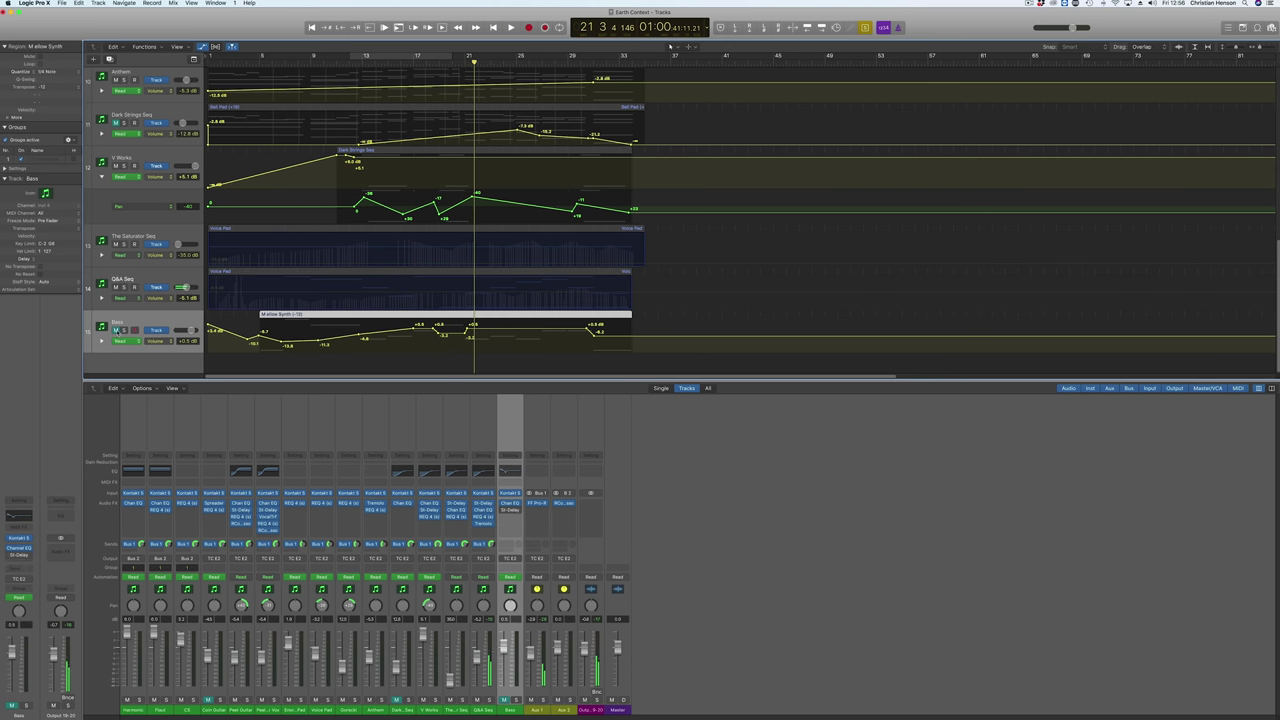
pyautogui.click(251, 58)
pyautogui.press('space')
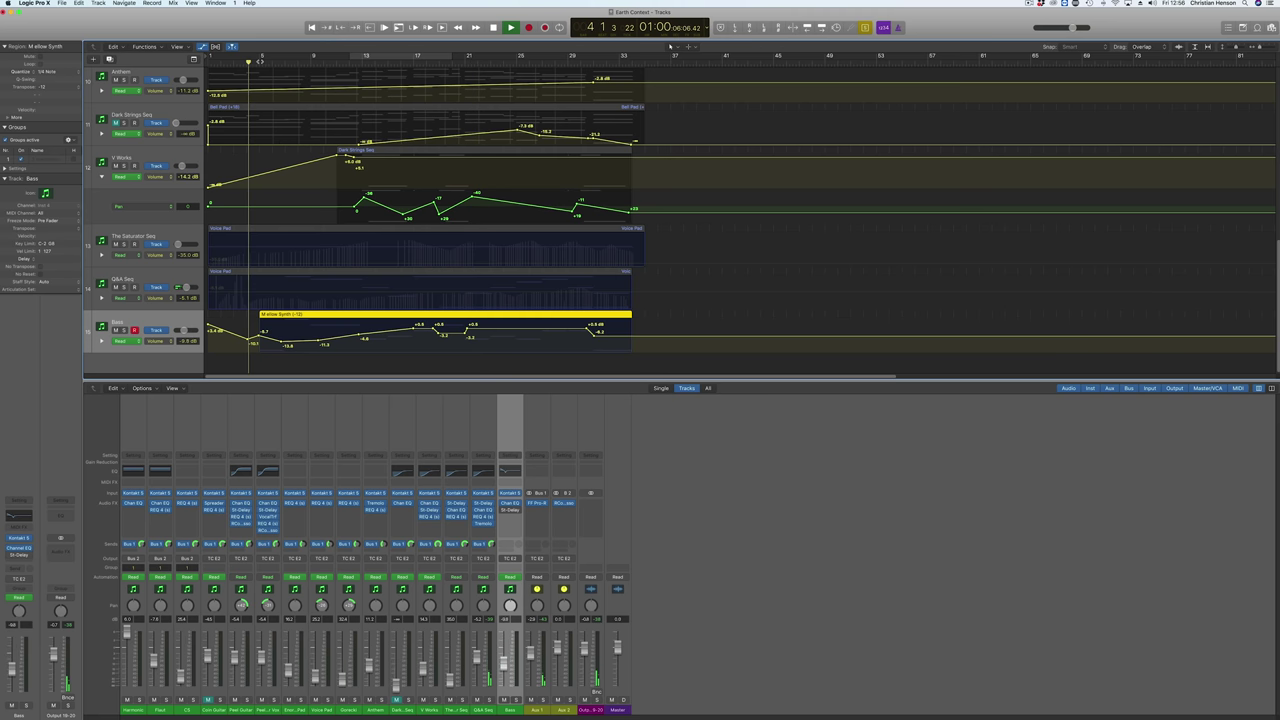
pyautogui.press('space')
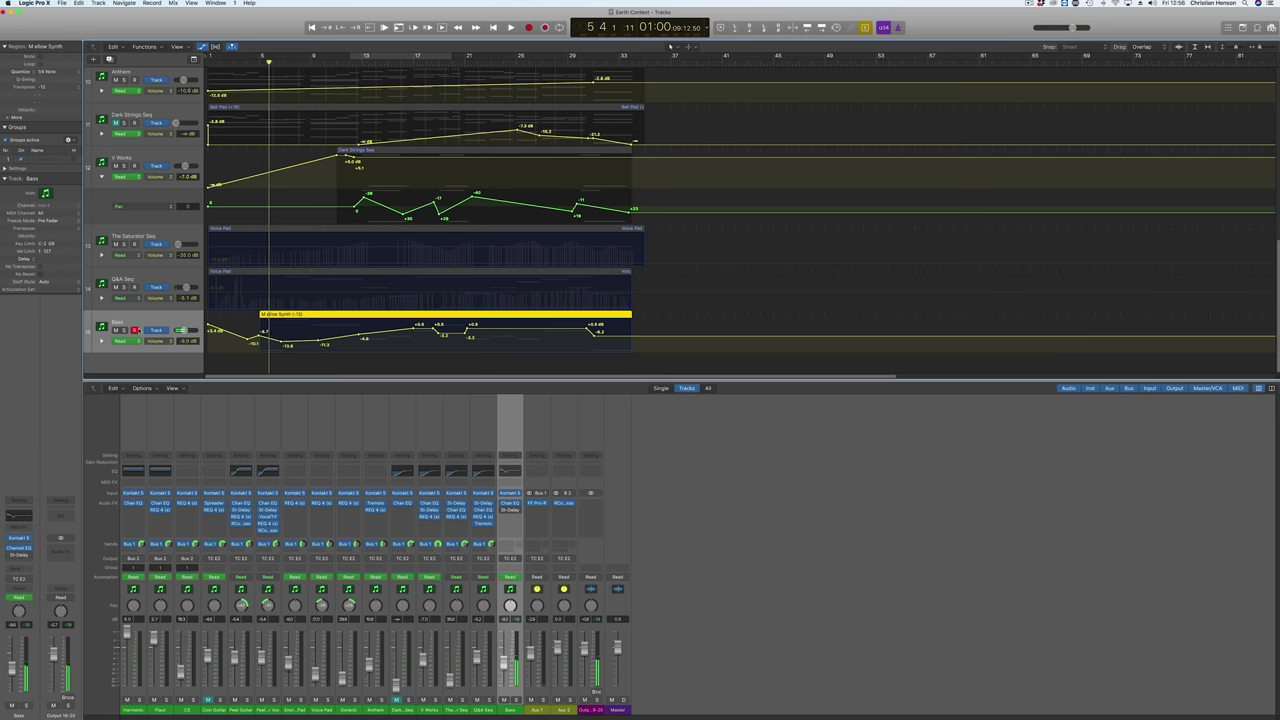
pyautogui.click(291, 64)
pyautogui.press('space')
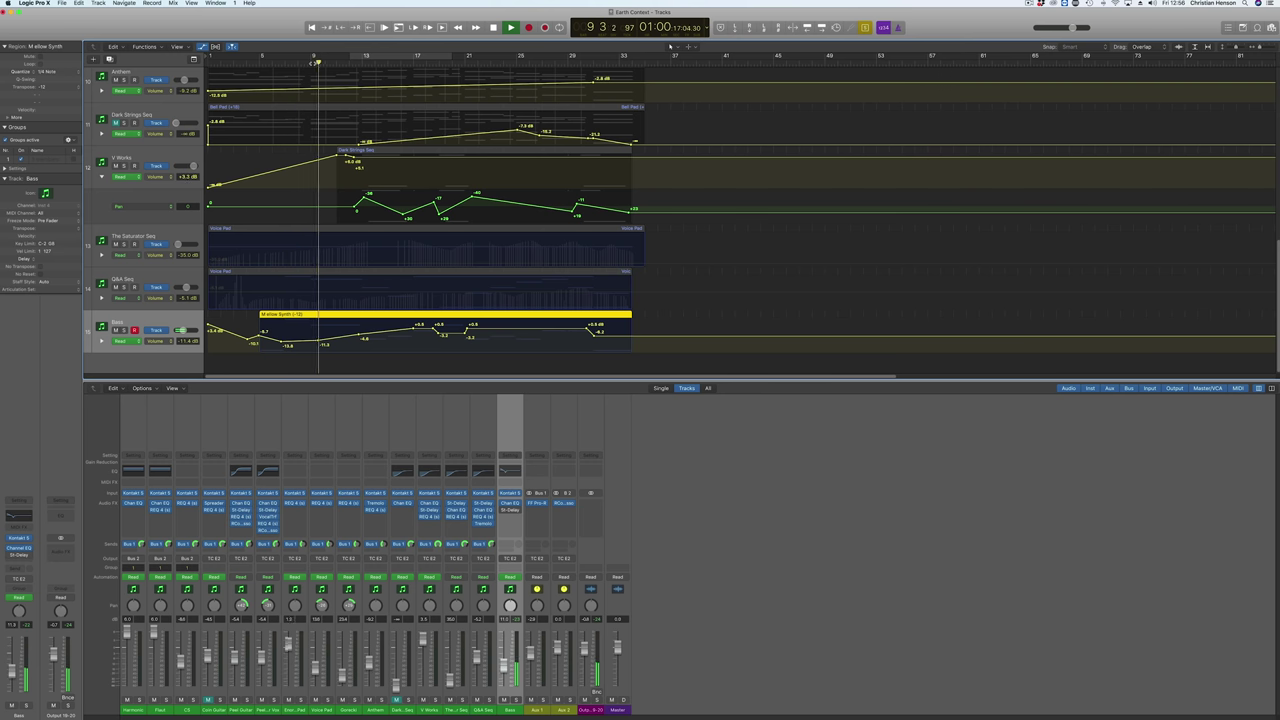
pyautogui.press(',')
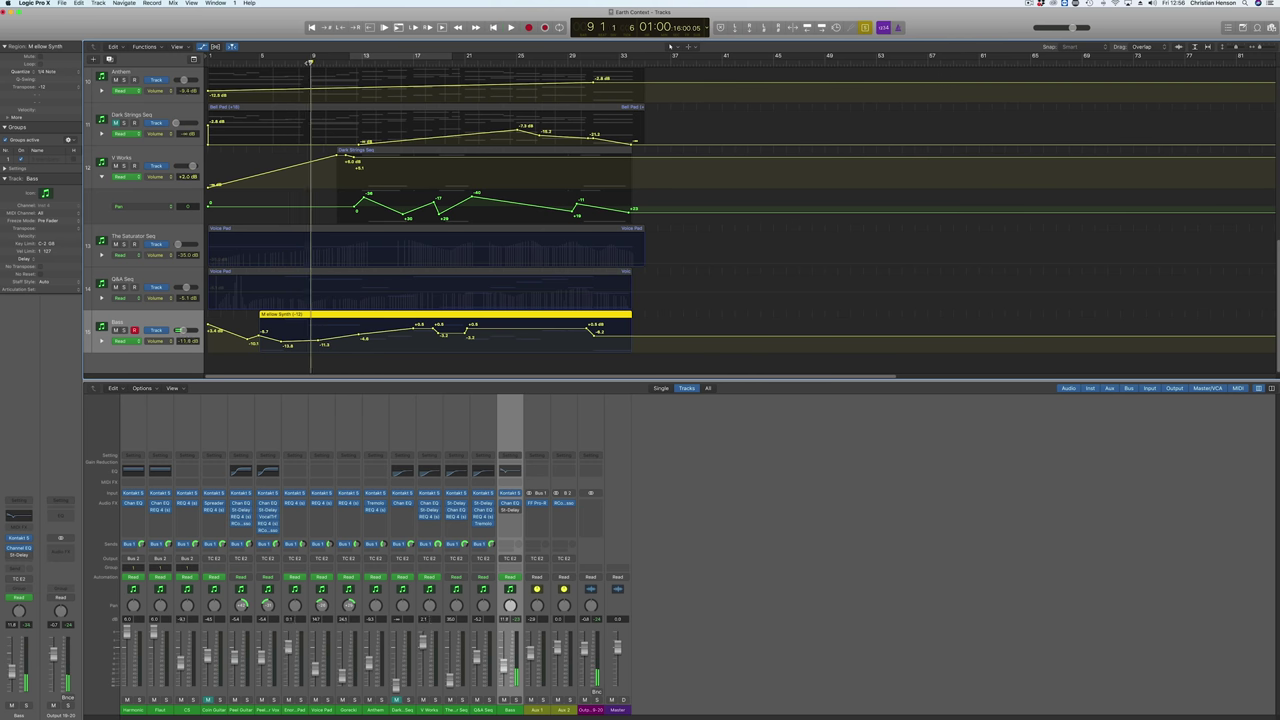
pyautogui.press(',')
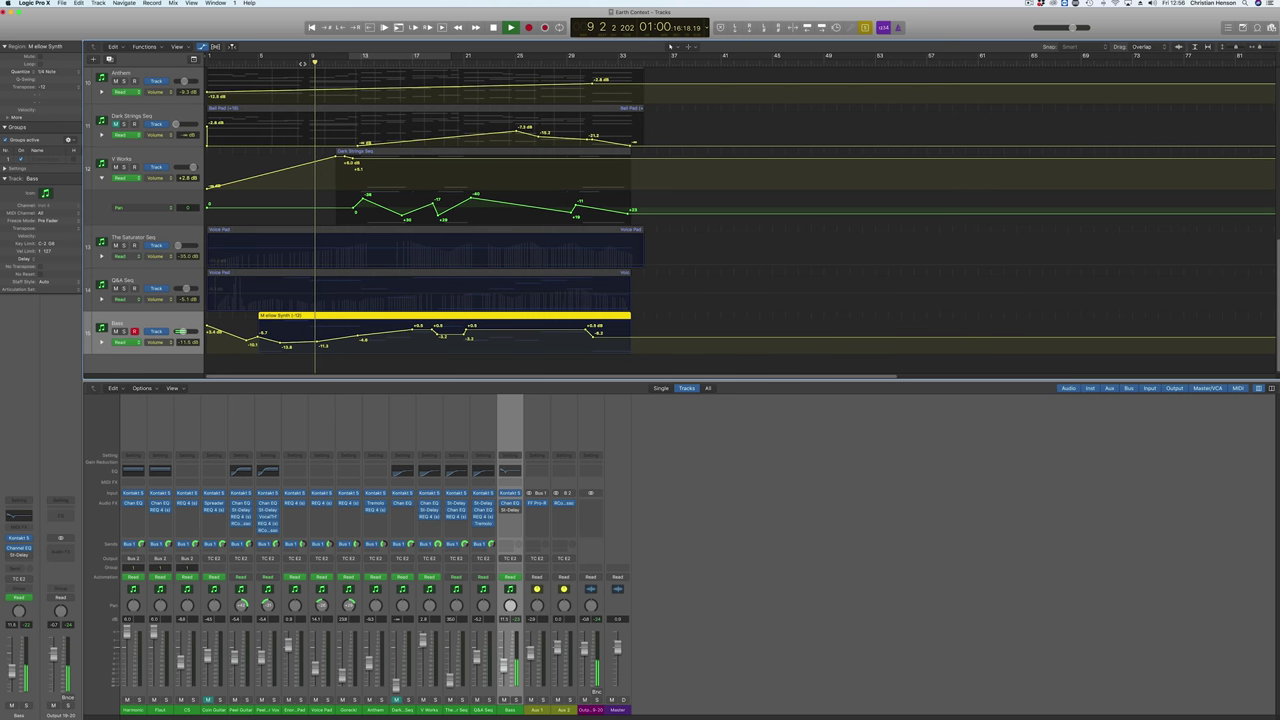
# Duplicate the Bass track with a stereo EXS24 sampler, copy the bass region onto it and play both from about bar 8
pyautogui.press('space')
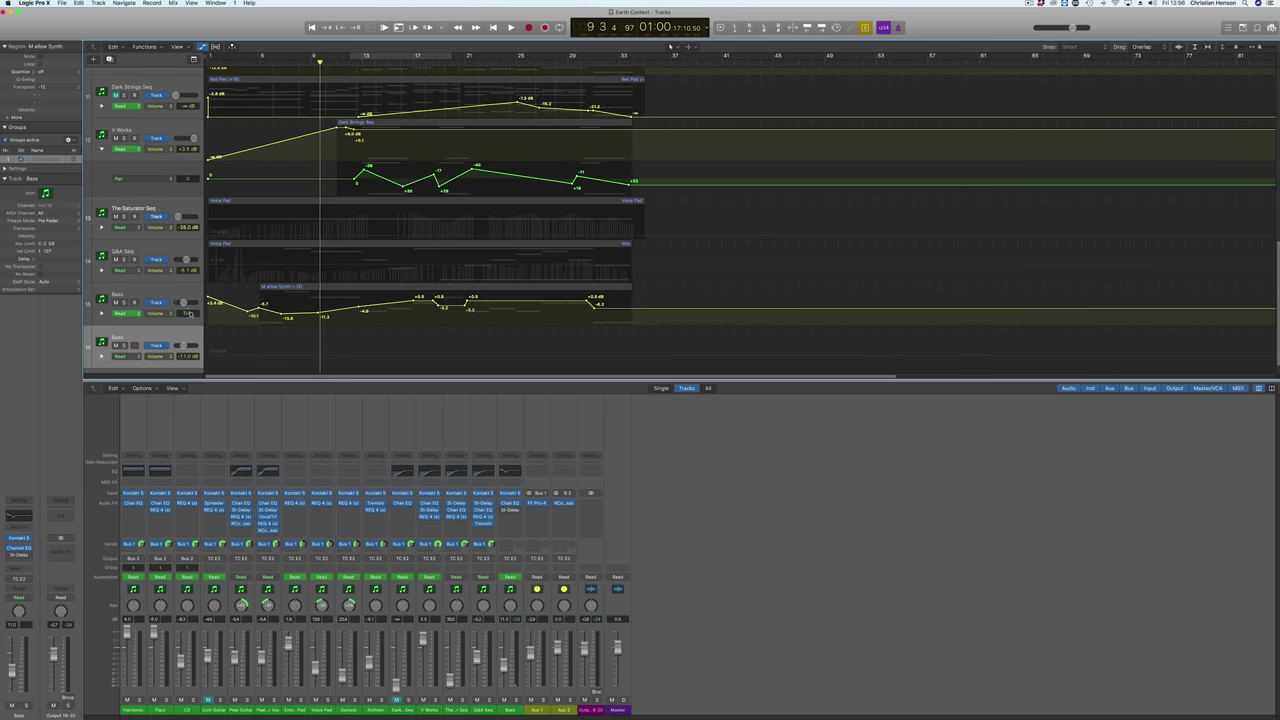
pyautogui.click(27, 539)
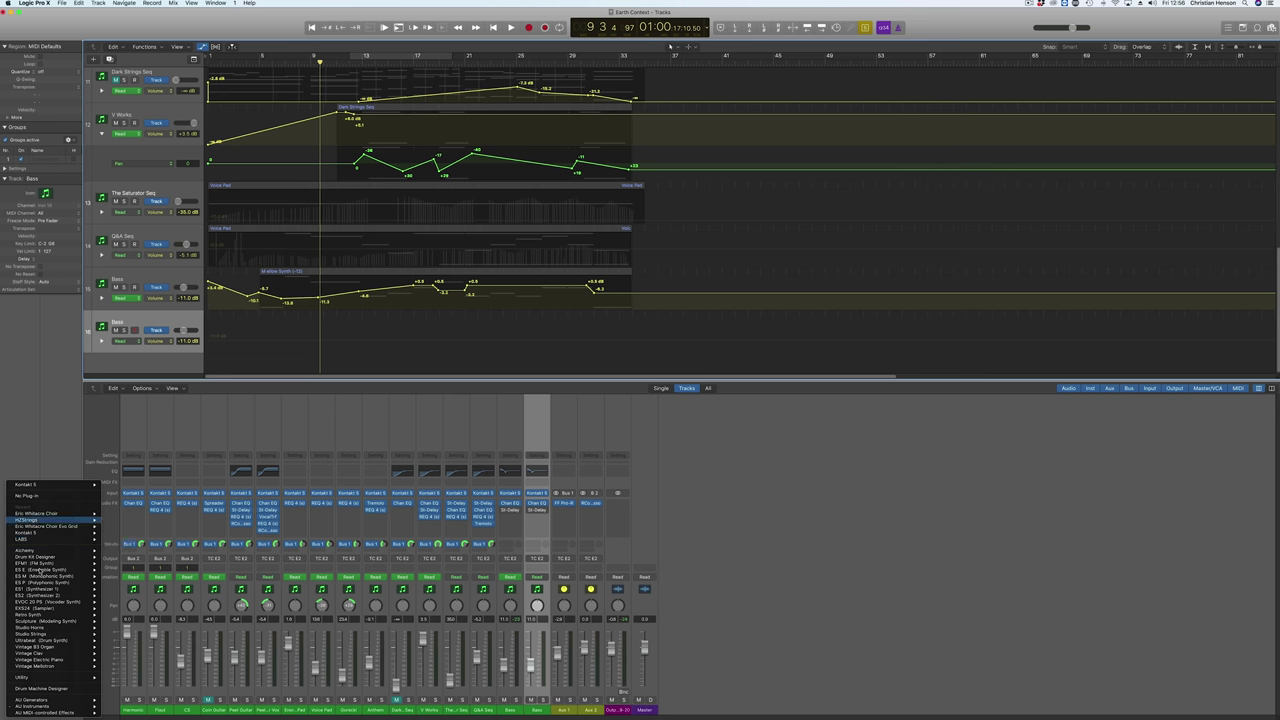
pyautogui.moveTo(44, 608)
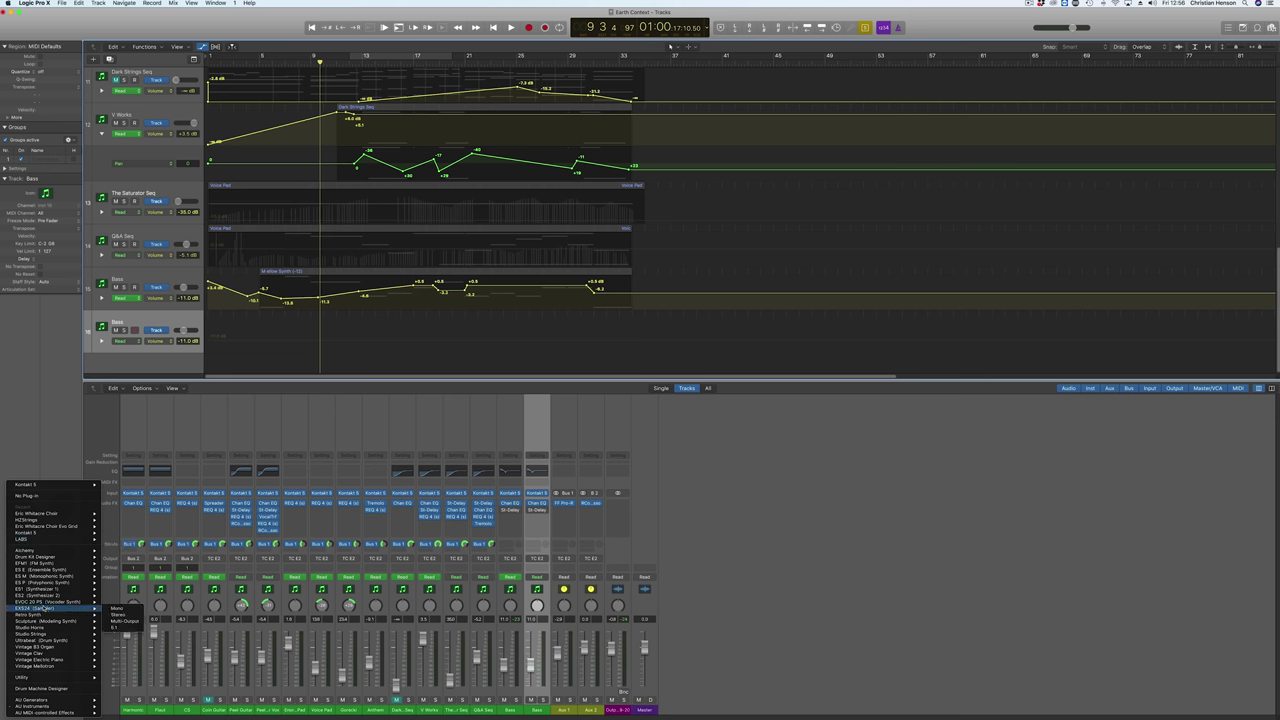
pyautogui.click(117, 614)
pyautogui.press('space')
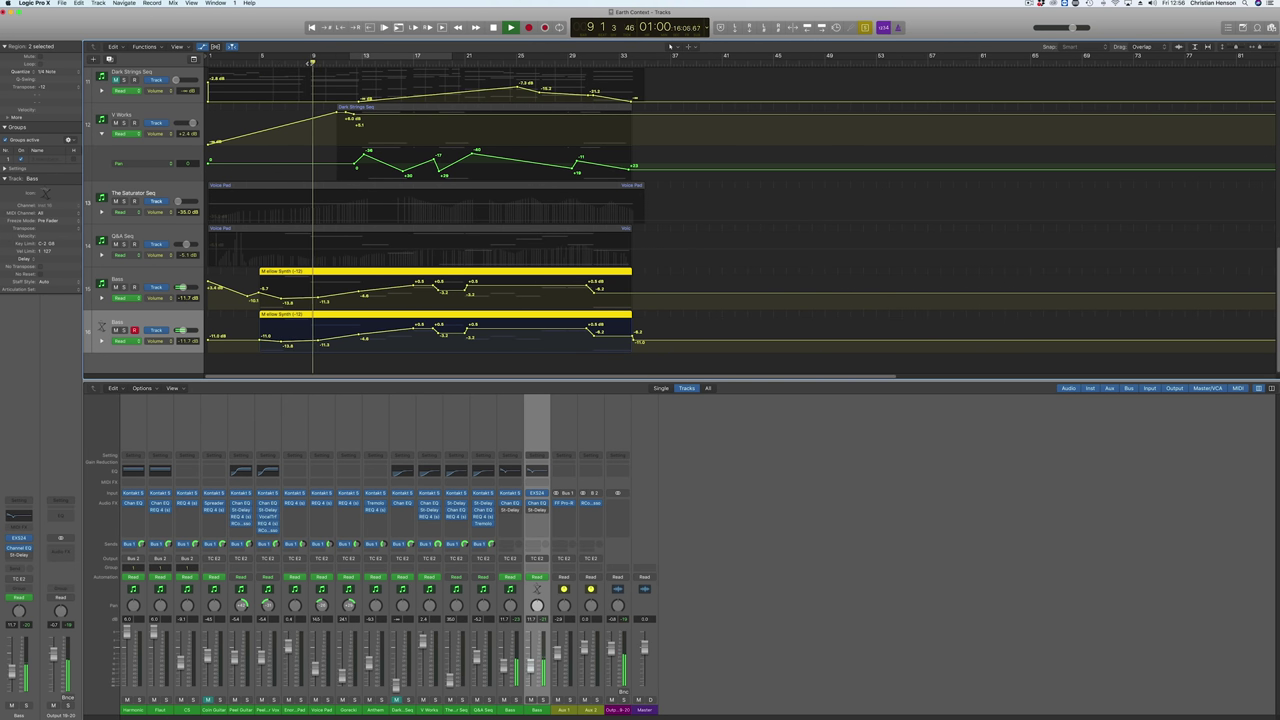
pyautogui.press(',')
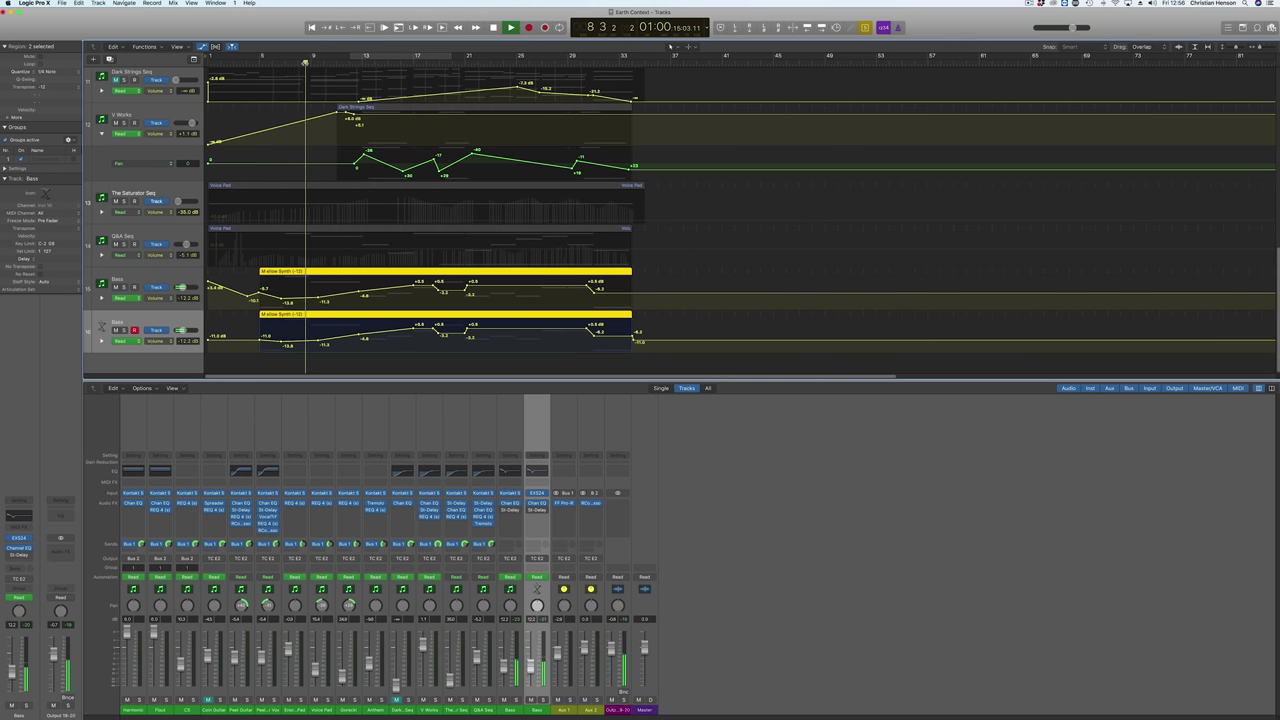
# Set the transposition of the copied bass region alone to -36 semitones while playing it from about bar 9
pyautogui.click(265, 320)
pyautogui.click(312, 60)
pyautogui.doubleClick(42, 88)
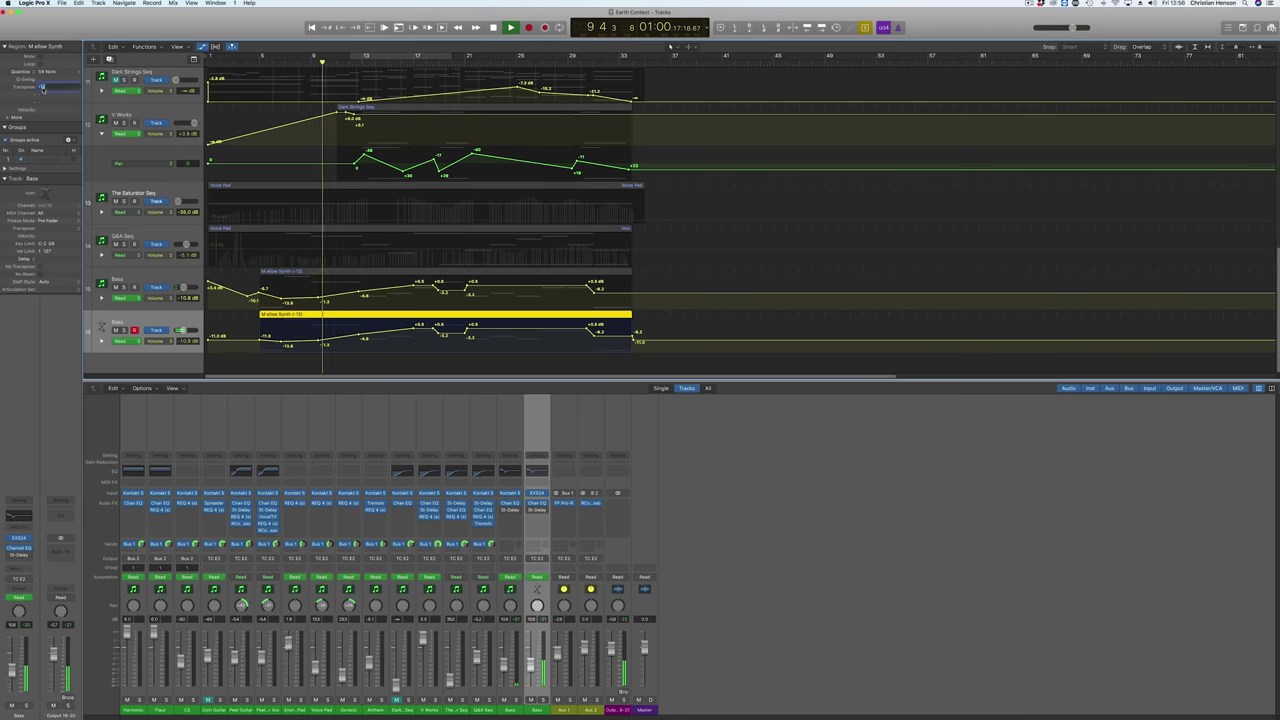
pyautogui.write('-1')
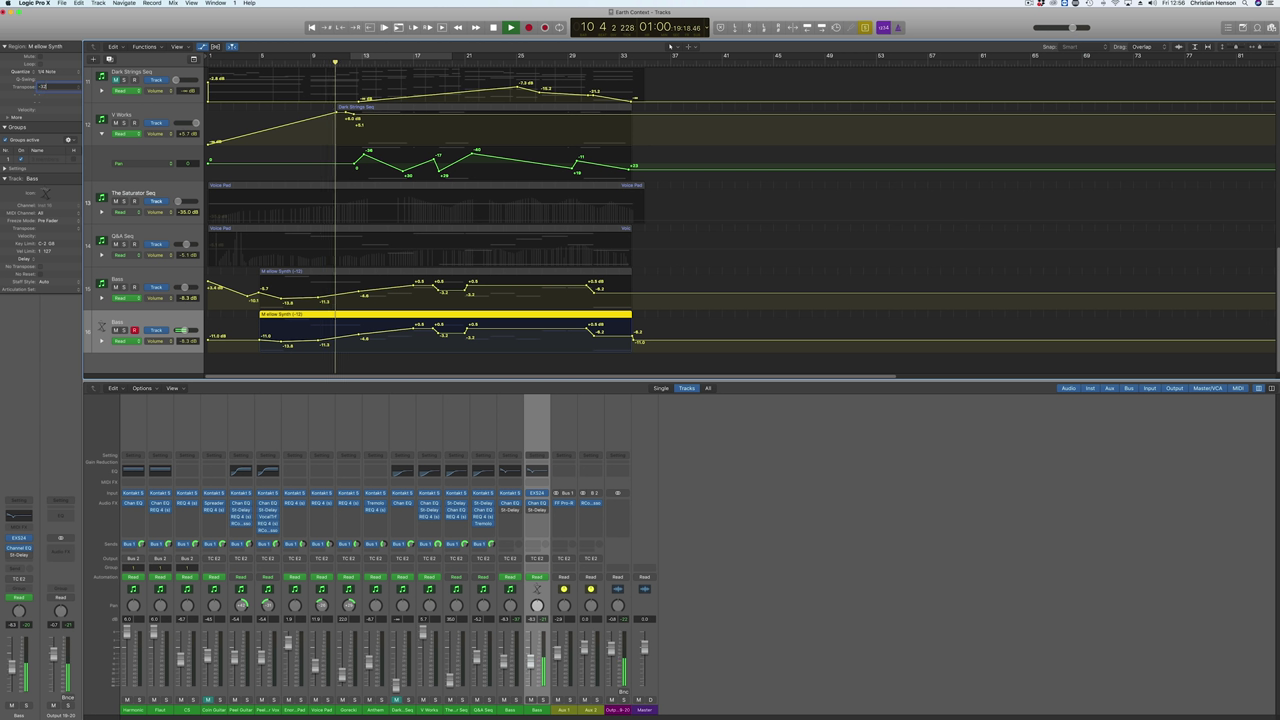
pyautogui.write('6')
pyautogui.press('Return')
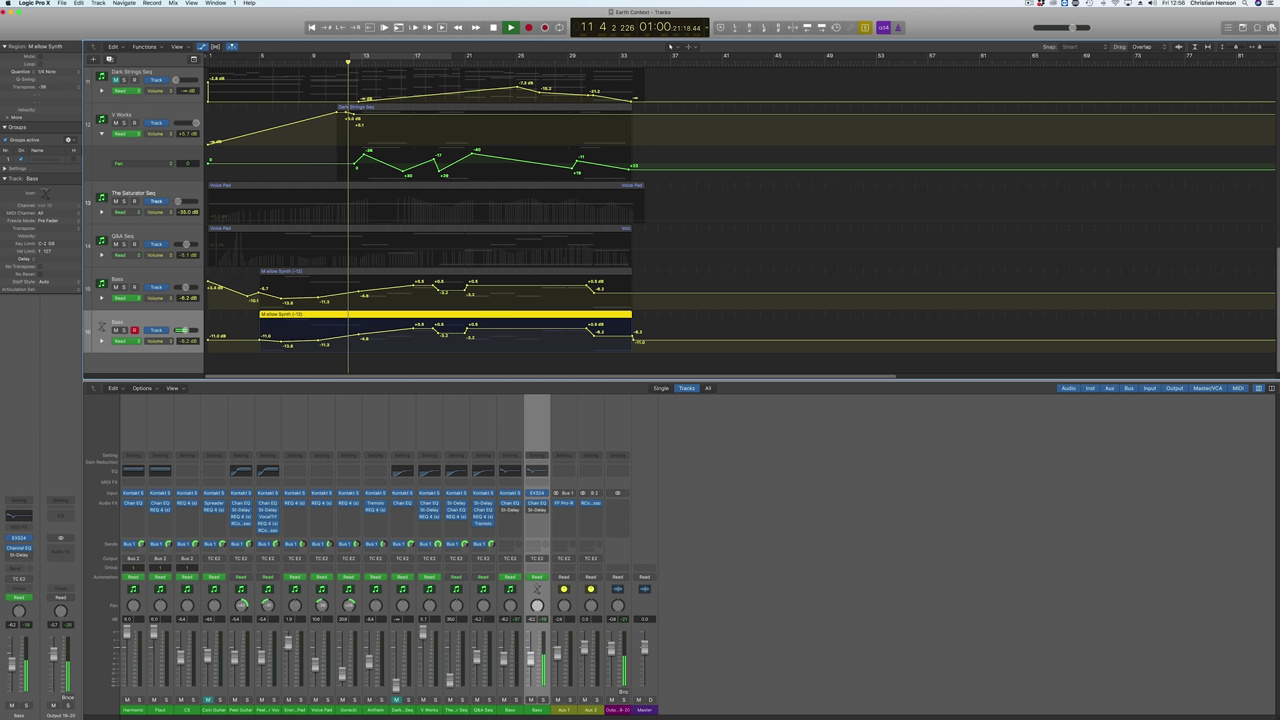
# Set the copied bass region's transposition to -24 semitones and play both bass regions from about bars 5, 7 and 9
pyautogui.click(312, 62)
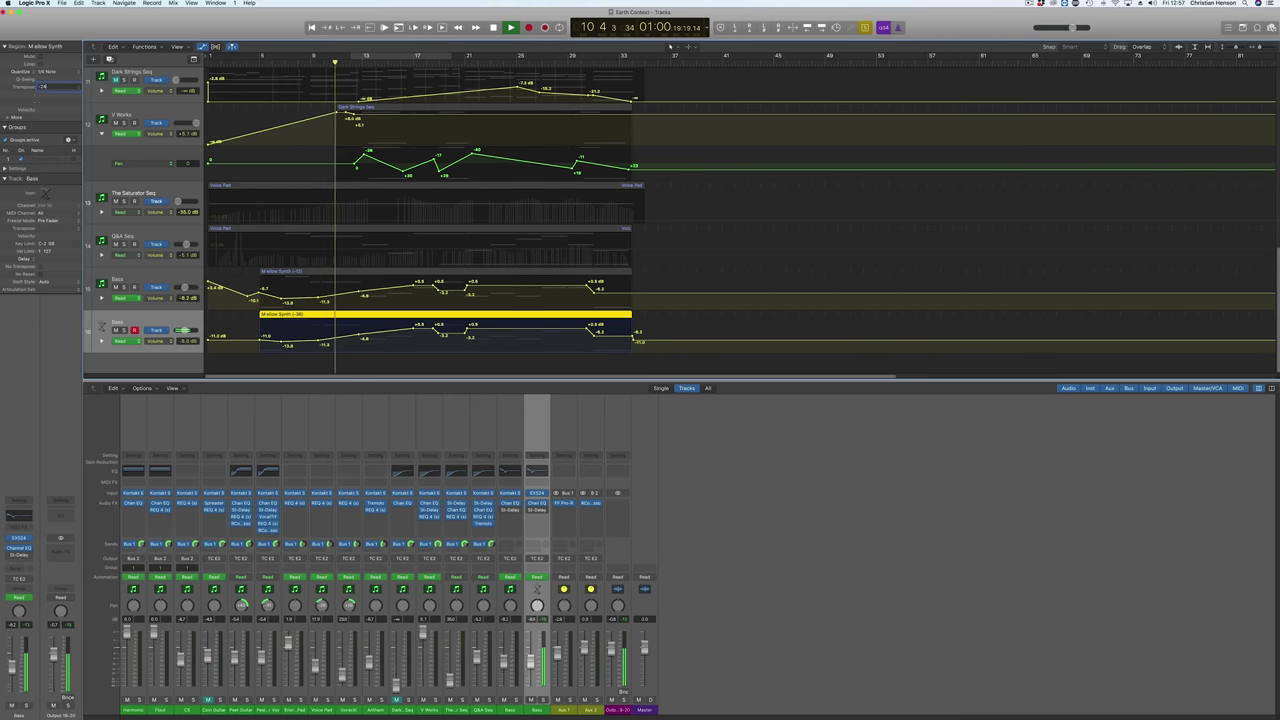
pyautogui.click(314, 62)
pyautogui.click(259, 62)
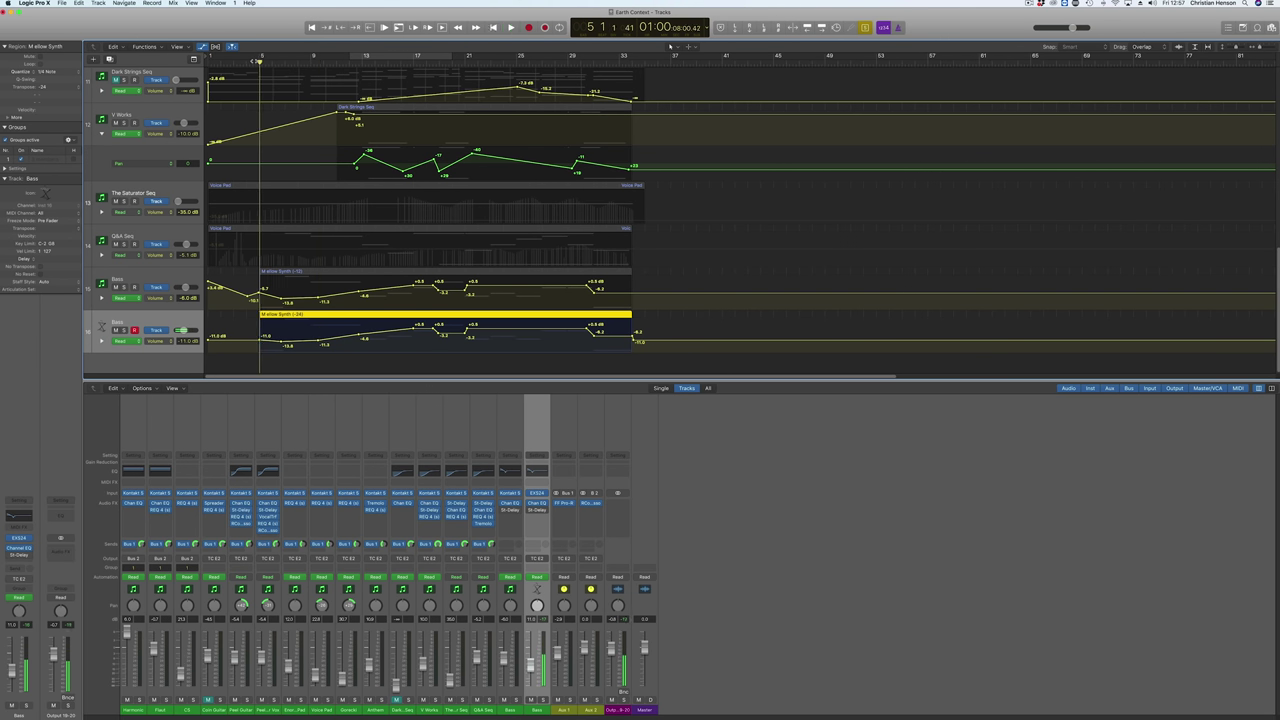
pyautogui.click(285, 62)
pyautogui.click(311, 62)
pyautogui.keyDown('shift'); pyautogui.click(295, 266); pyautogui.keyUp('shift')
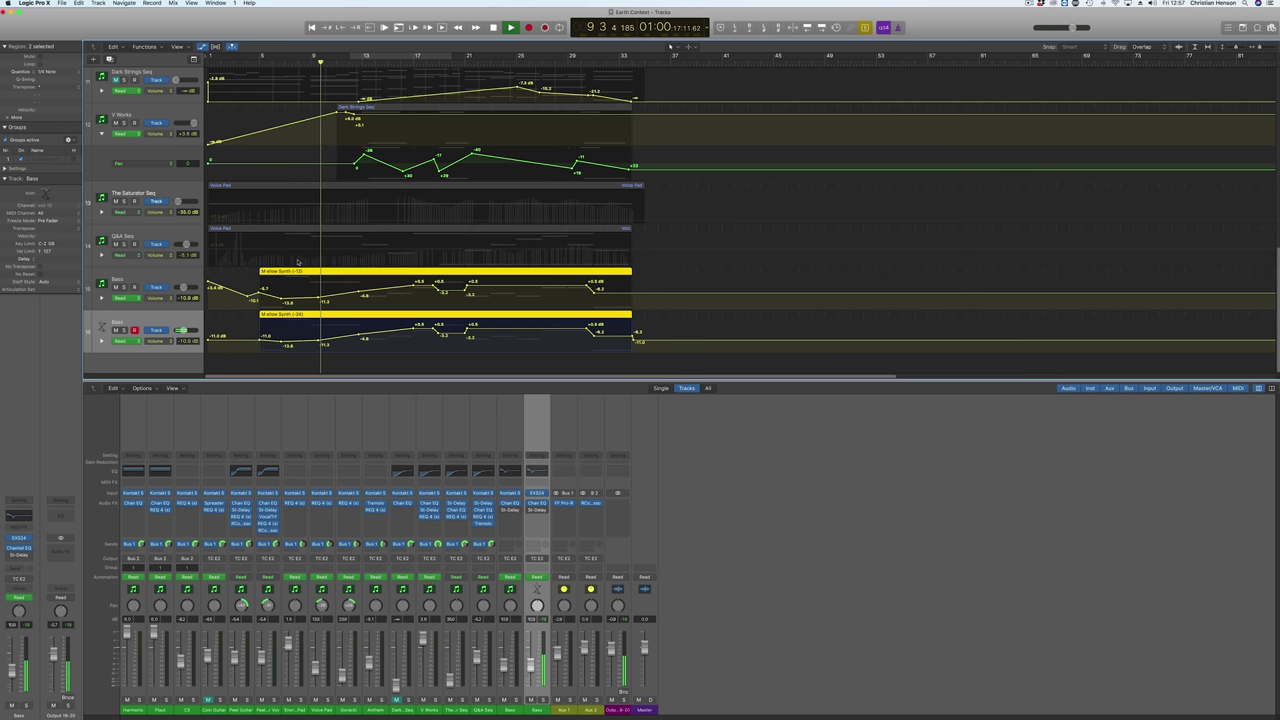
pyautogui.click(259, 62)
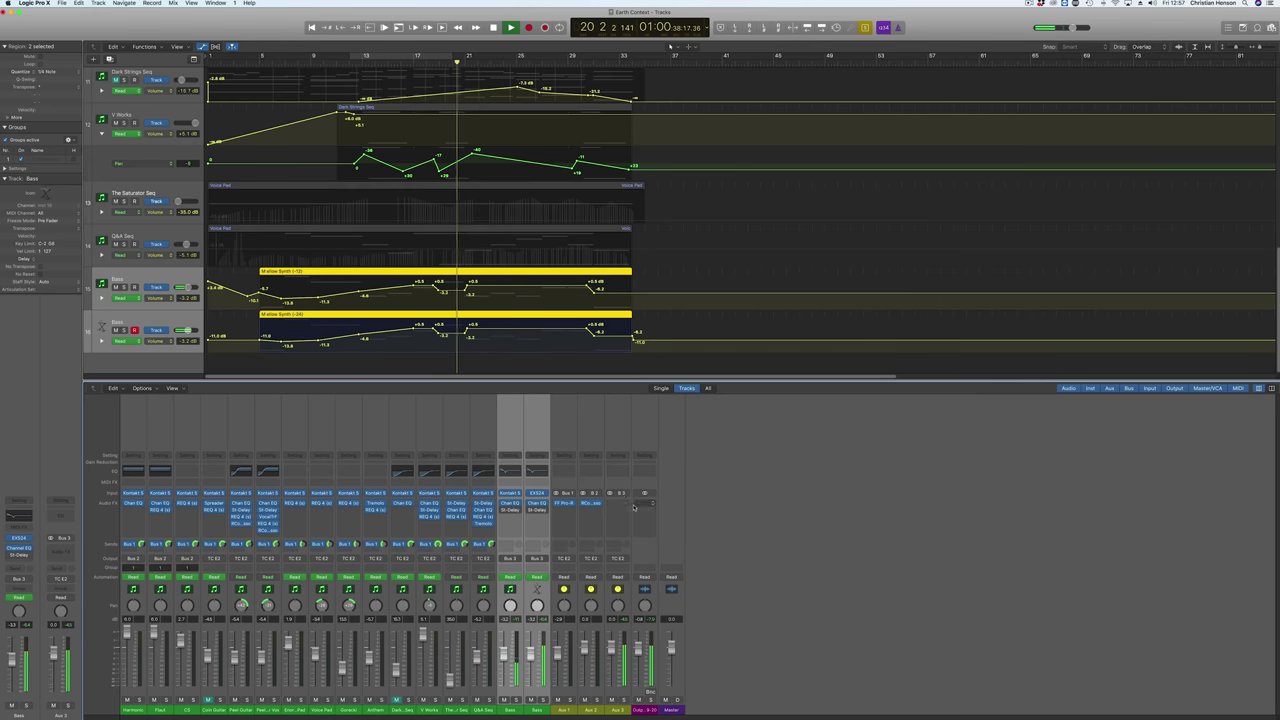
# Insert a stereo REQ 4 equaliser on the Aux 3 bass bus
pyautogui.click(627, 504)
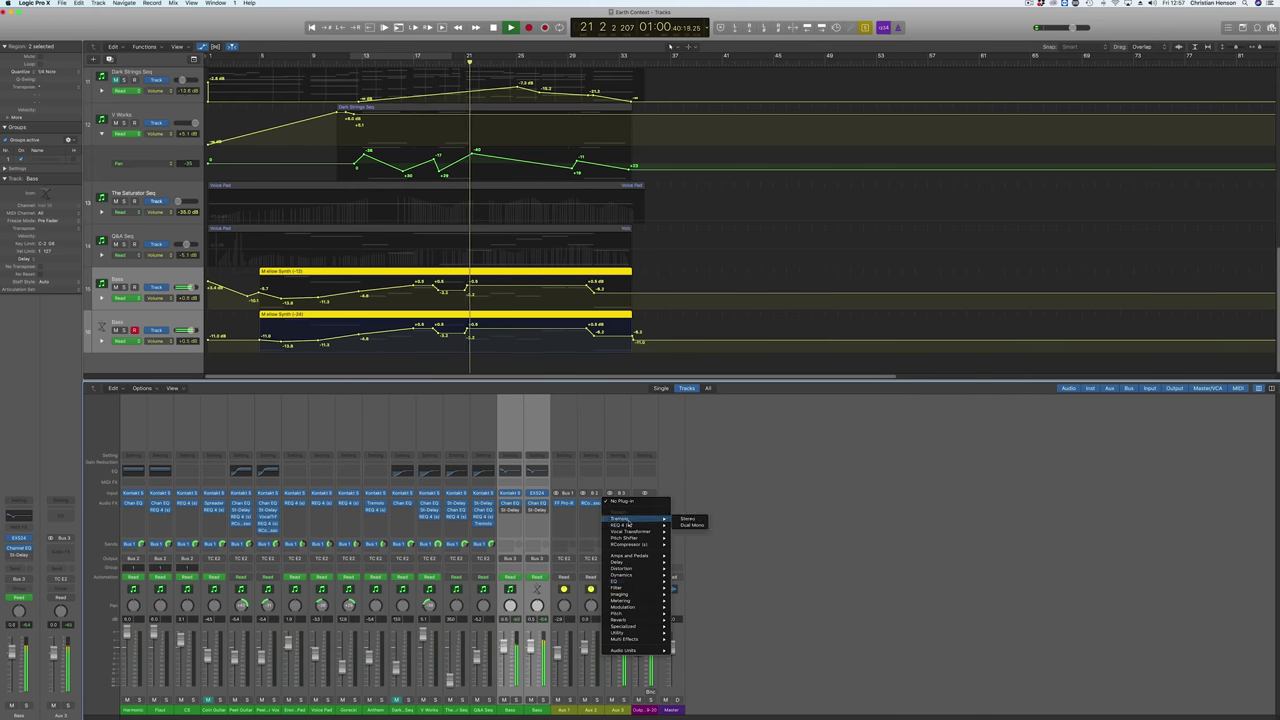
pyautogui.moveTo(636, 526)
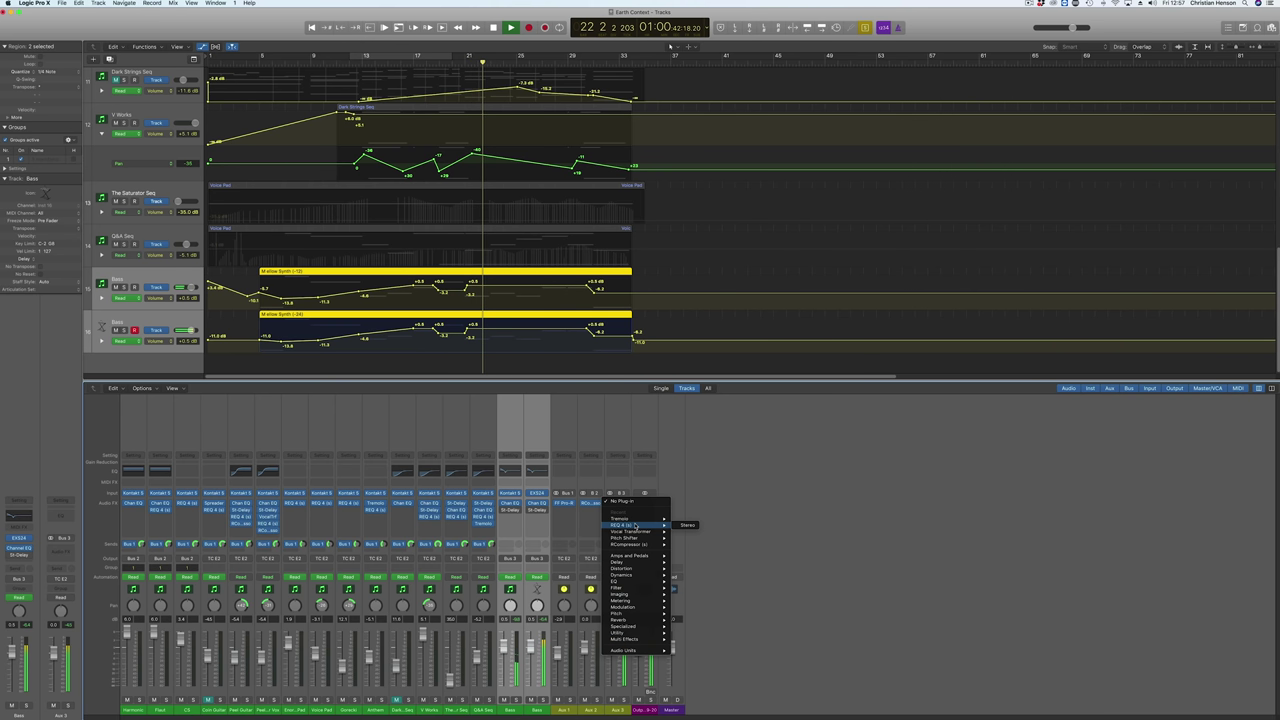
pyautogui.click(686, 525)
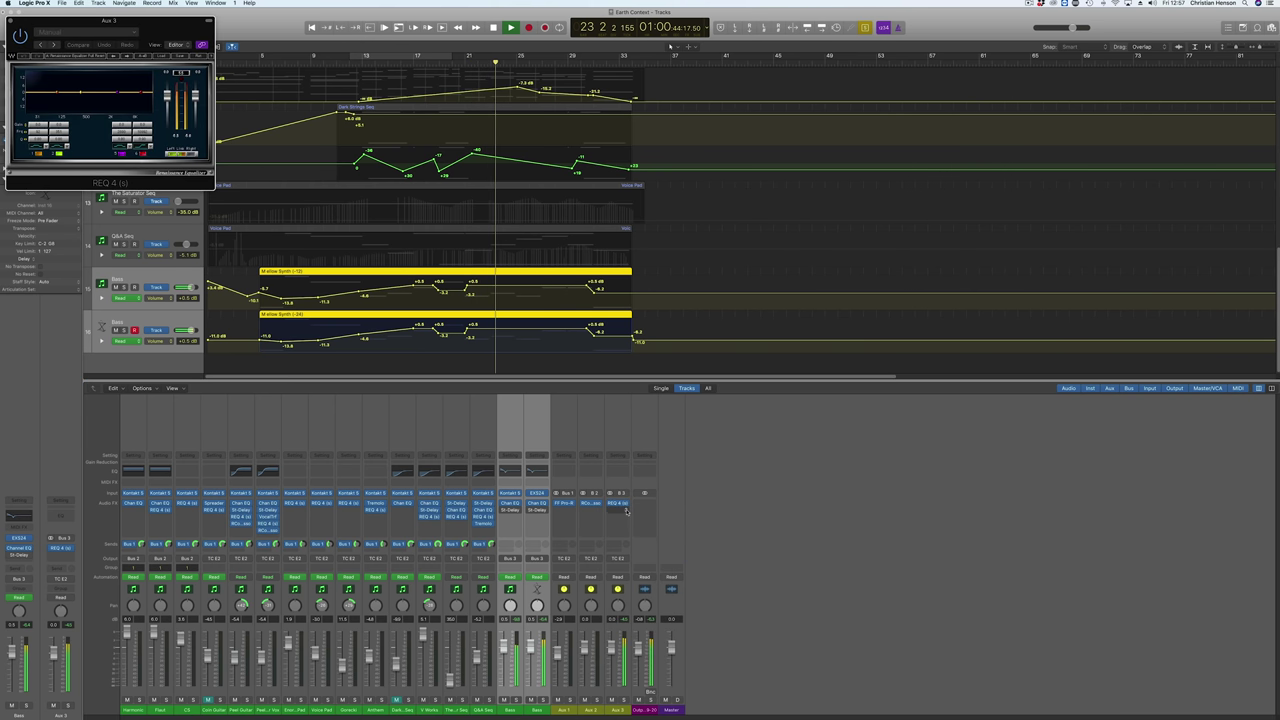
# Add a stereo RCompressor after the REQ 4 on Aux 3 and load its Bass Guitar preset
pyautogui.click(627, 504)
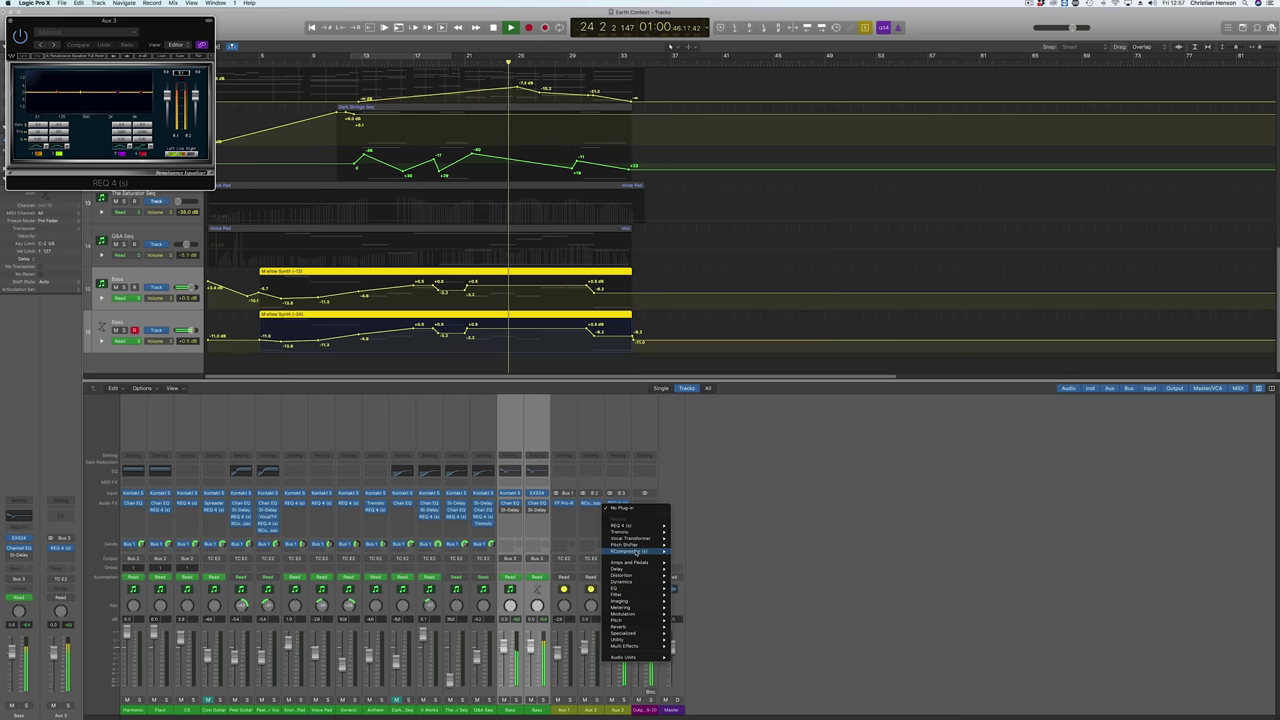
pyautogui.click(686, 551)
pyautogui.moveTo(98, 20); pyautogui.dragTo(451, 241)
pyautogui.click(488, 277)
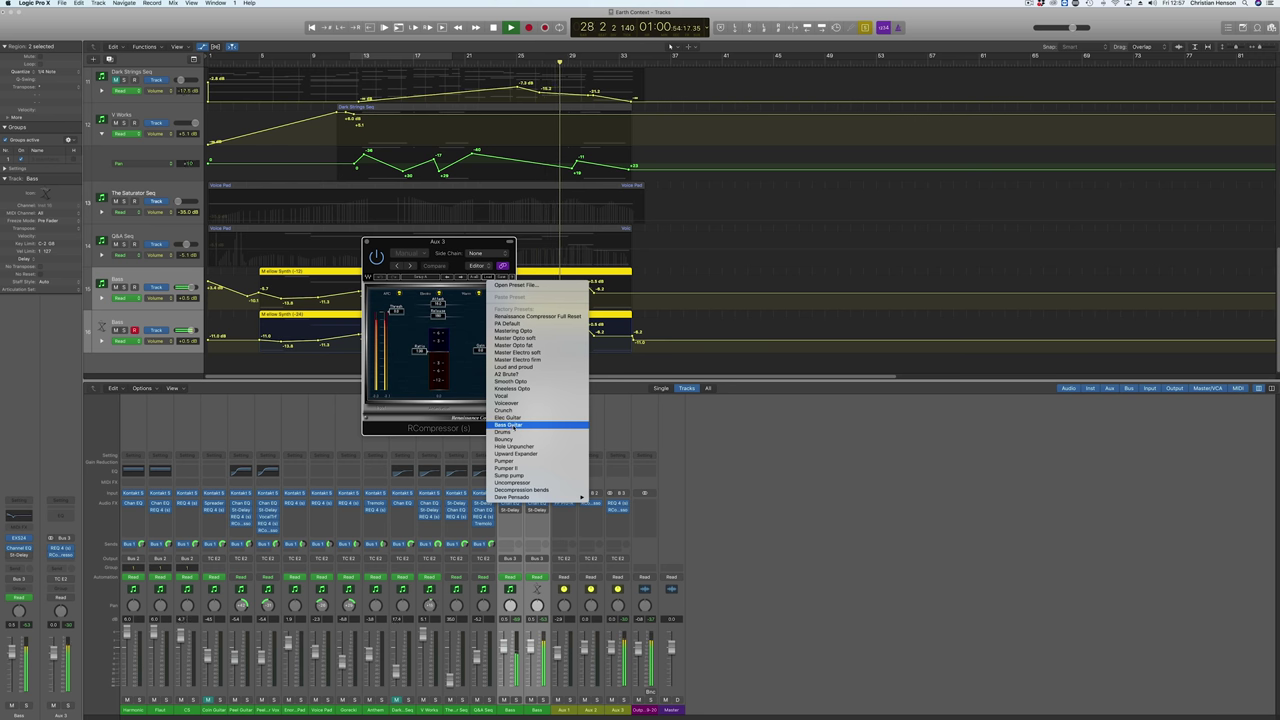
pyautogui.click(508, 425)
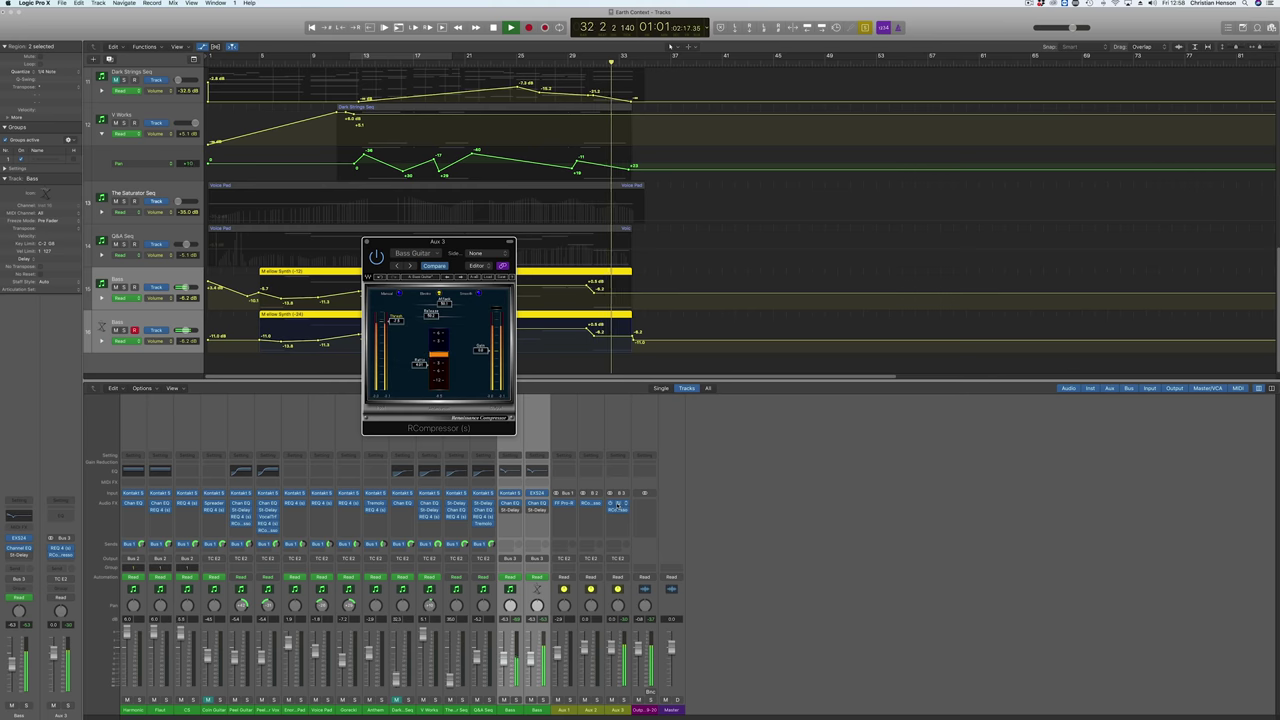
# Reopen the REQ 4 on Aux 3 and choose a filter type for a low-frequency band
pyautogui.click(618, 509)
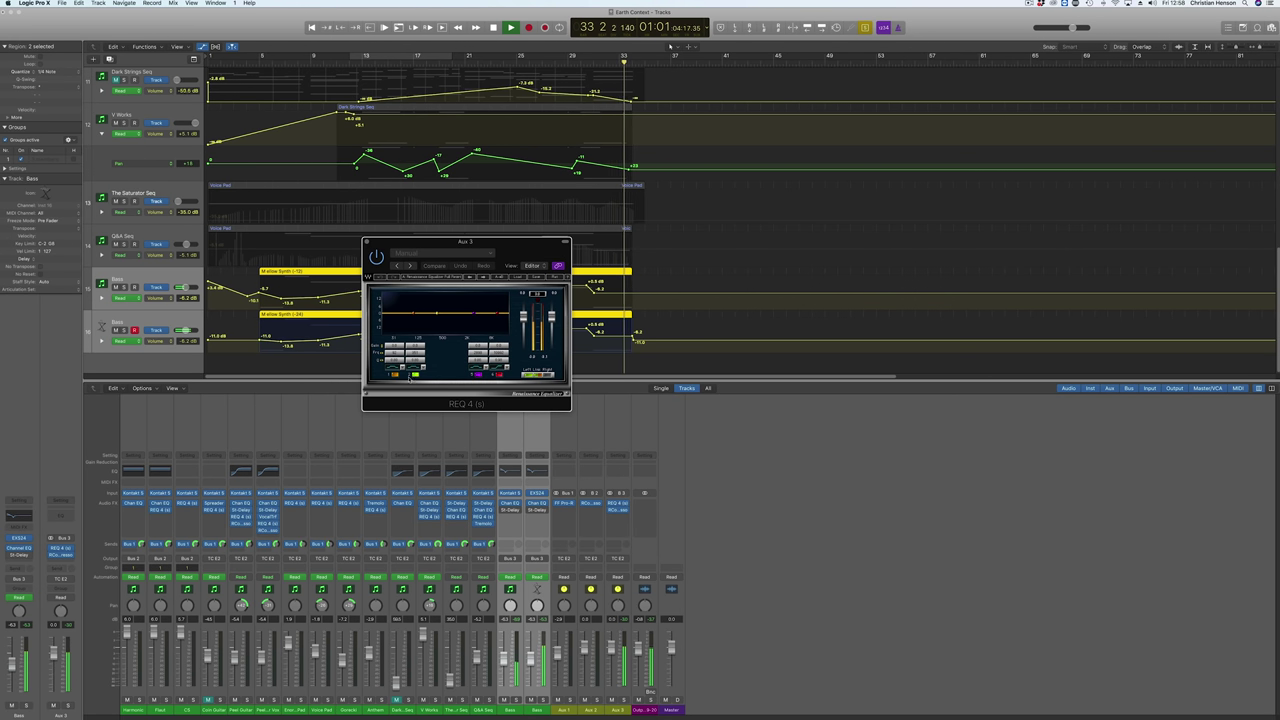
pyautogui.click(407, 370)
pyautogui.click(436, 391)
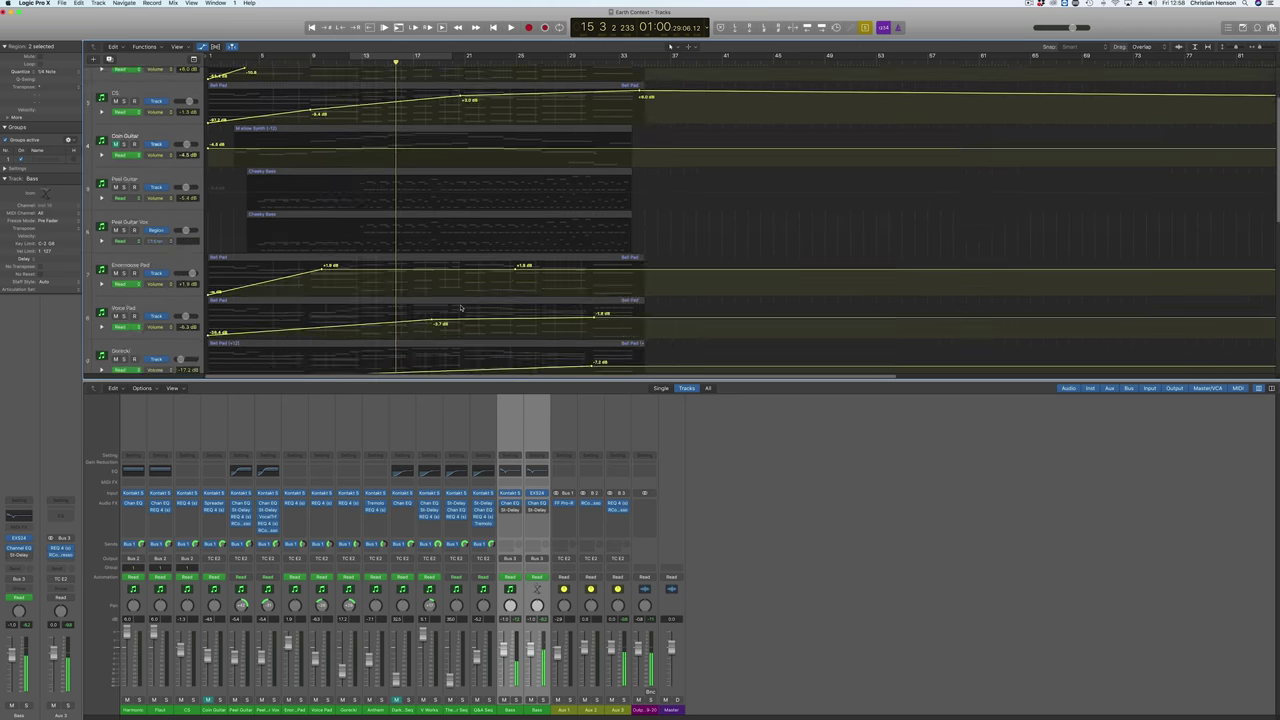
# Take the bass tracks out of solo and select the pad and sequence tracks from track 7 through Q&A Seq
pyautogui.scroll(5, 460, 308)
pyautogui.press('super+a')
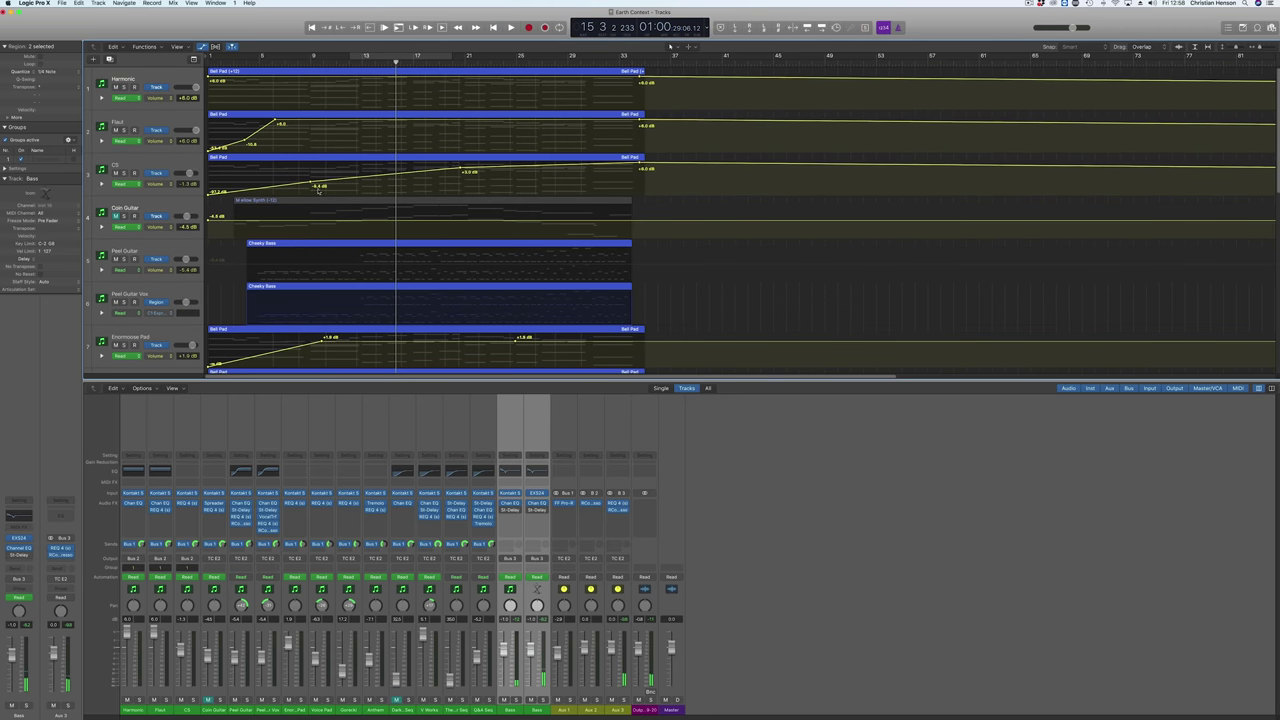
pyautogui.scroll(-2, 151, 196)
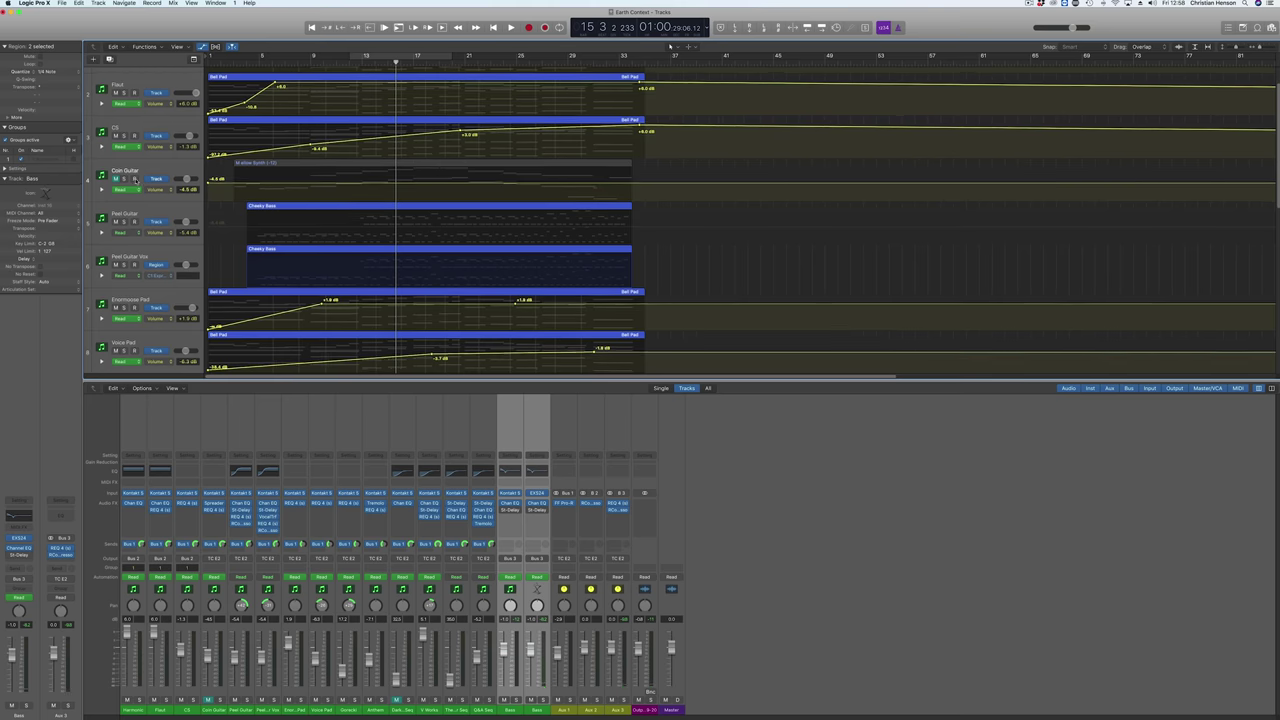
pyautogui.scroll(-4, 140, 160)
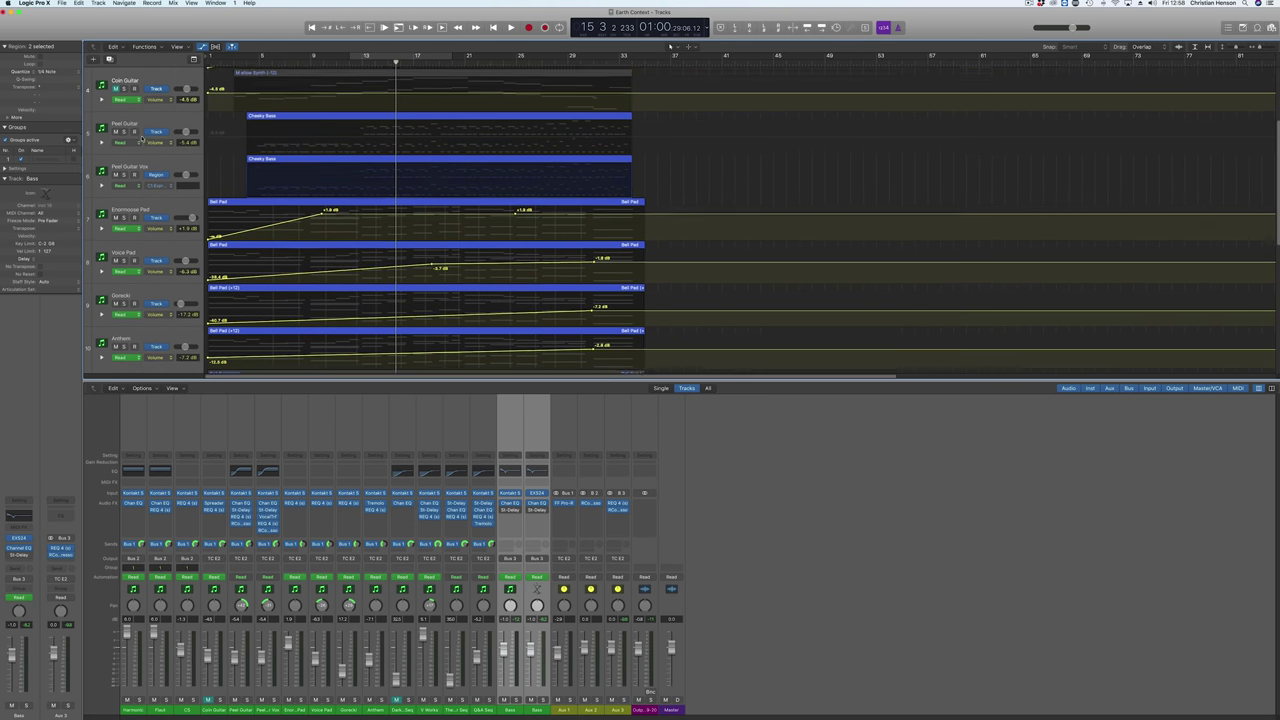
pyautogui.click(143, 204)
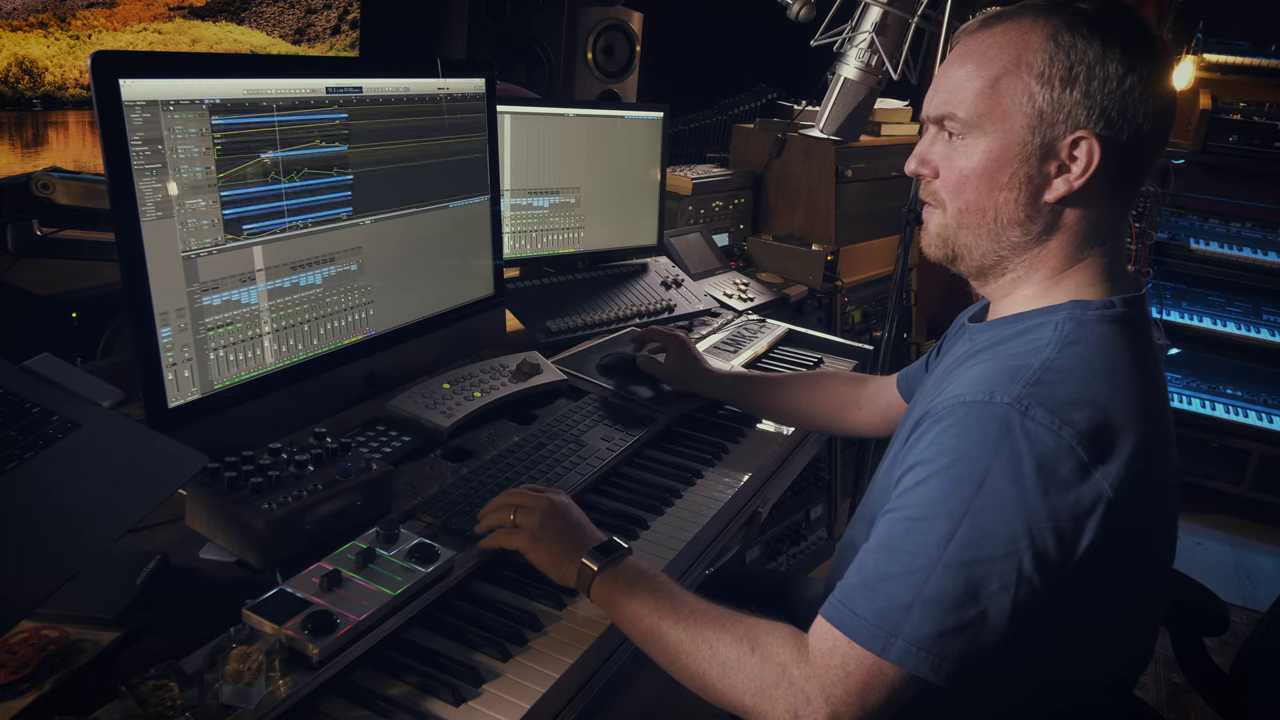
pyautogui.scroll(-2, 300, 170)
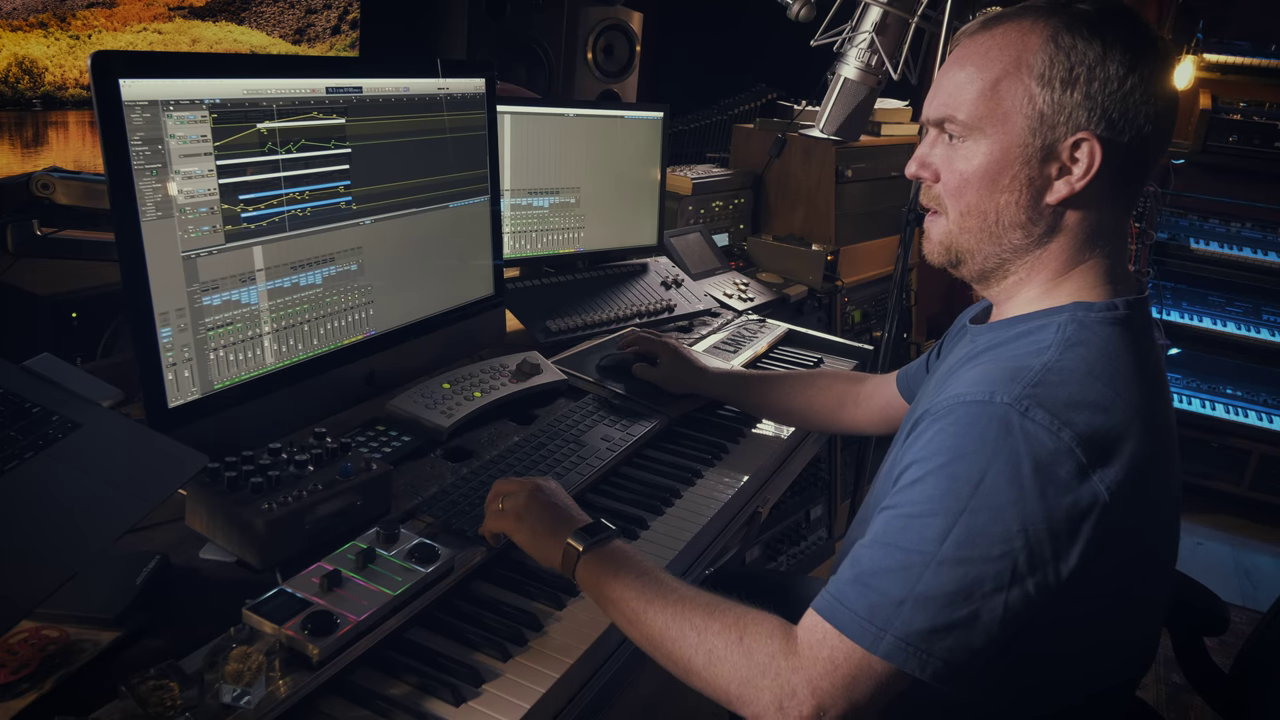
pyautogui.click(288, 255)
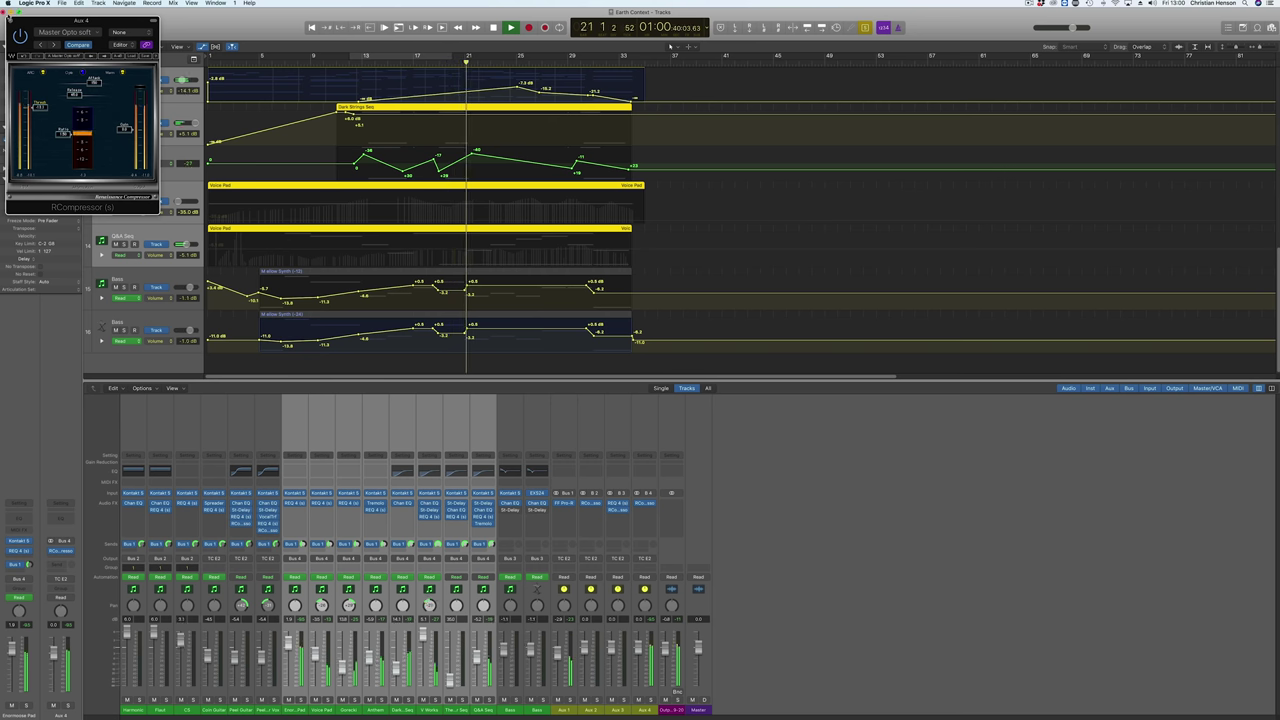
# Stop playback, close the Aux 4 compressor and draw gently rising and falling volume automation on Peel Guitar up to about bar 33
pyautogui.press('space')
pyautogui.click(10, 20)
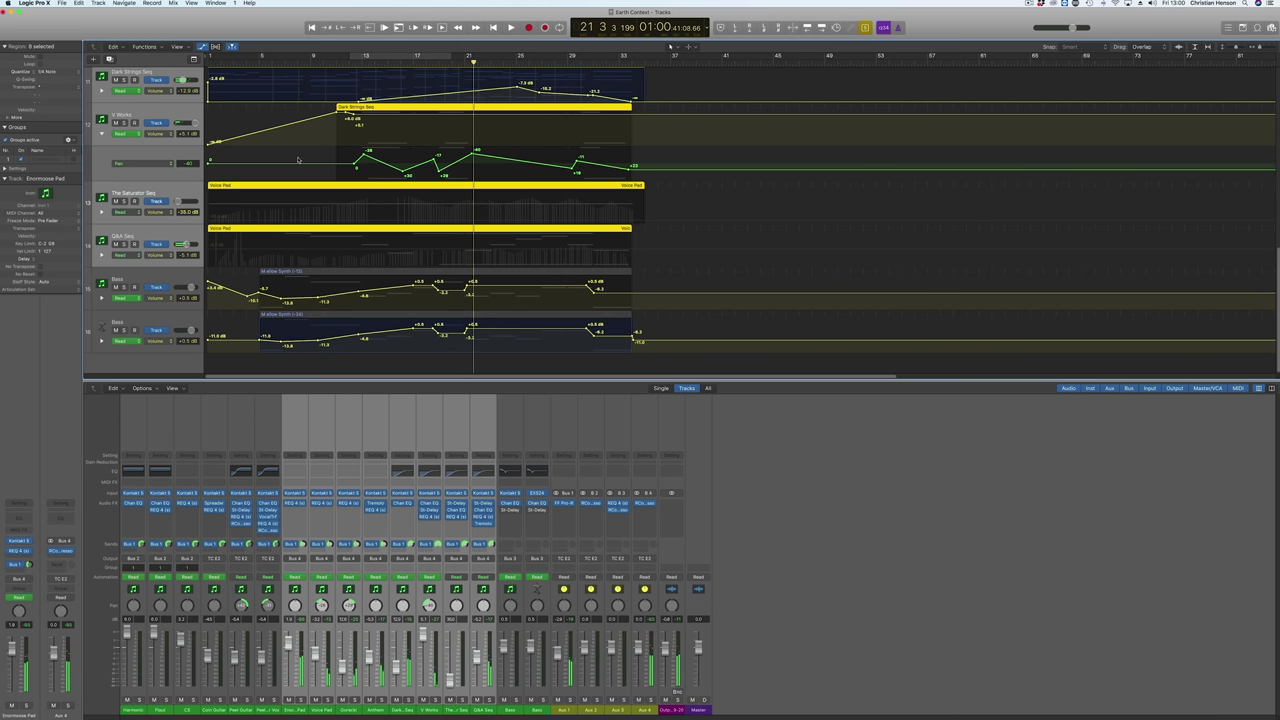
pyautogui.scroll(10, 360, 160)
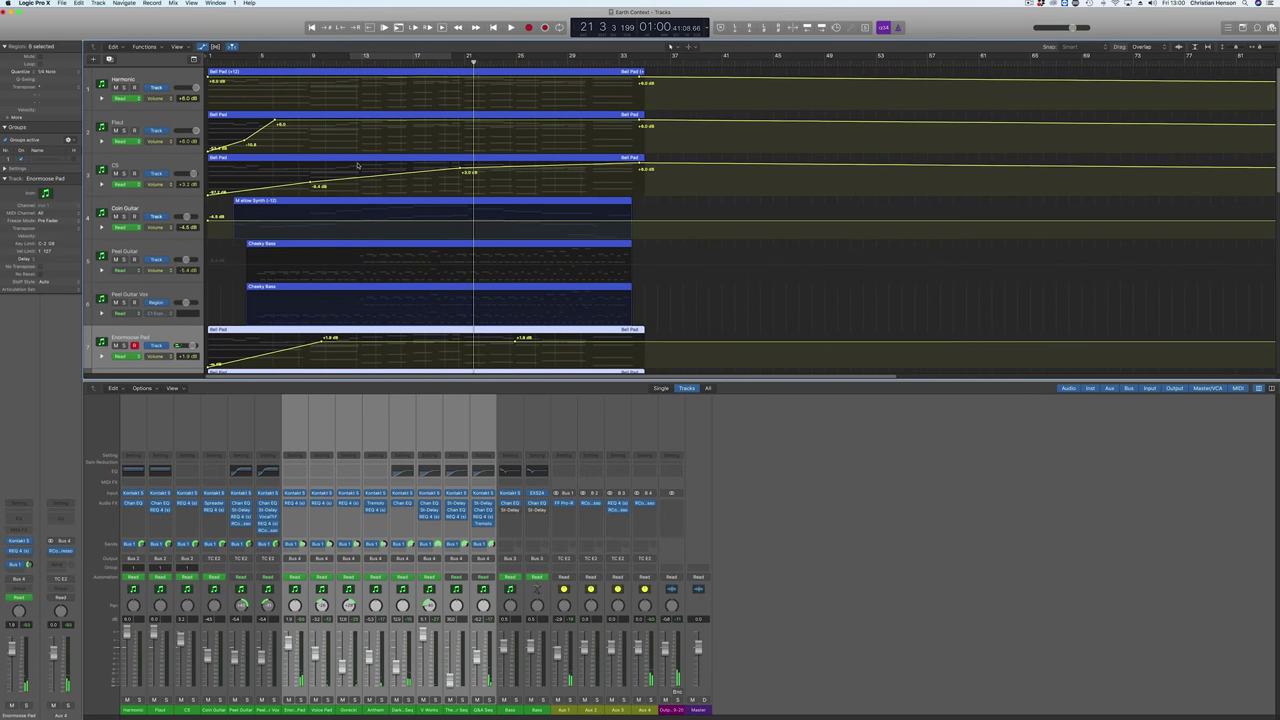
pyautogui.click(256, 266)
pyautogui.click(545, 261)
pyautogui.moveTo(545, 261); pyautogui.dragTo(550, 258)
pyautogui.moveTo(395, 265); pyautogui.dragTo(395, 257)
pyautogui.moveTo(628, 261); pyautogui.dragTo(628, 258)
# Draw undulating volume automation on Peel Guitar Vox from about bar 4 to 33, between about -2 and -11 dB
pyautogui.click(135, 315)
pyautogui.click(304, 327)
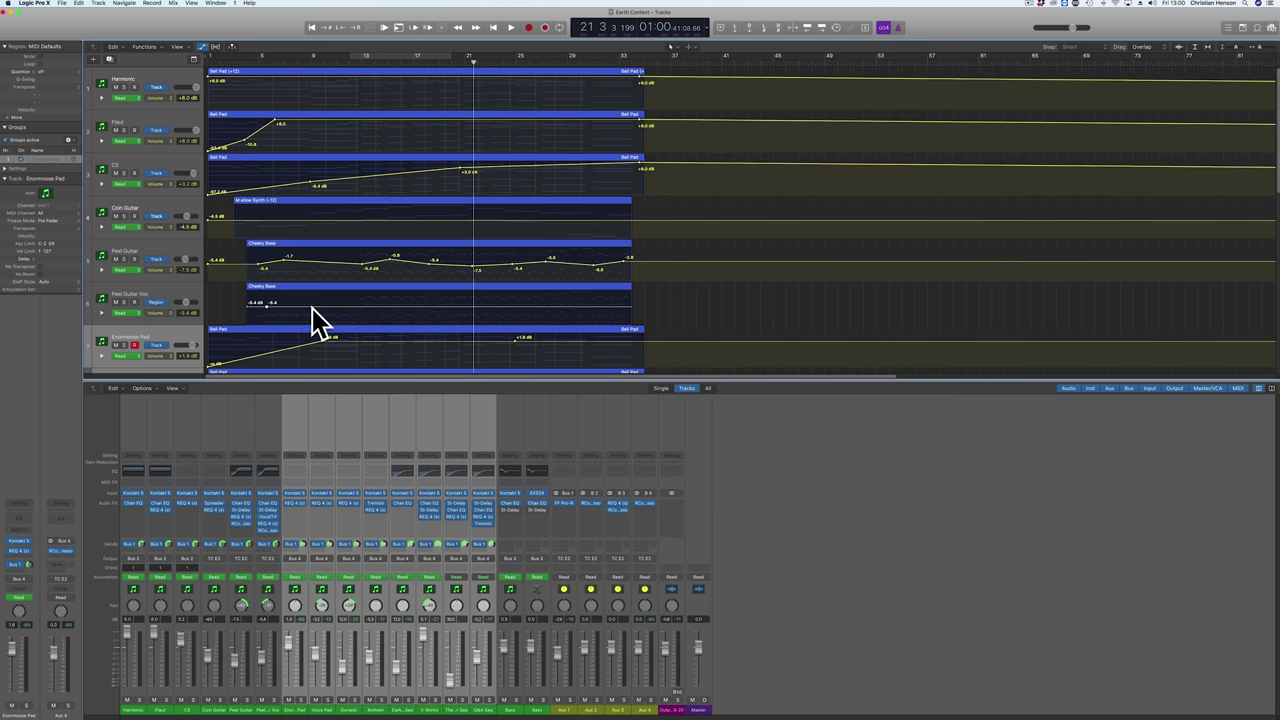
pyautogui.moveTo(245, 303)
pyautogui.mouseDown()
pyautogui.moveTo(437, 300)
pyautogui.moveTo(473, 314)
pyautogui.moveTo(473, 301)
pyautogui.moveTo(612, 302)
pyautogui.mouseUp()
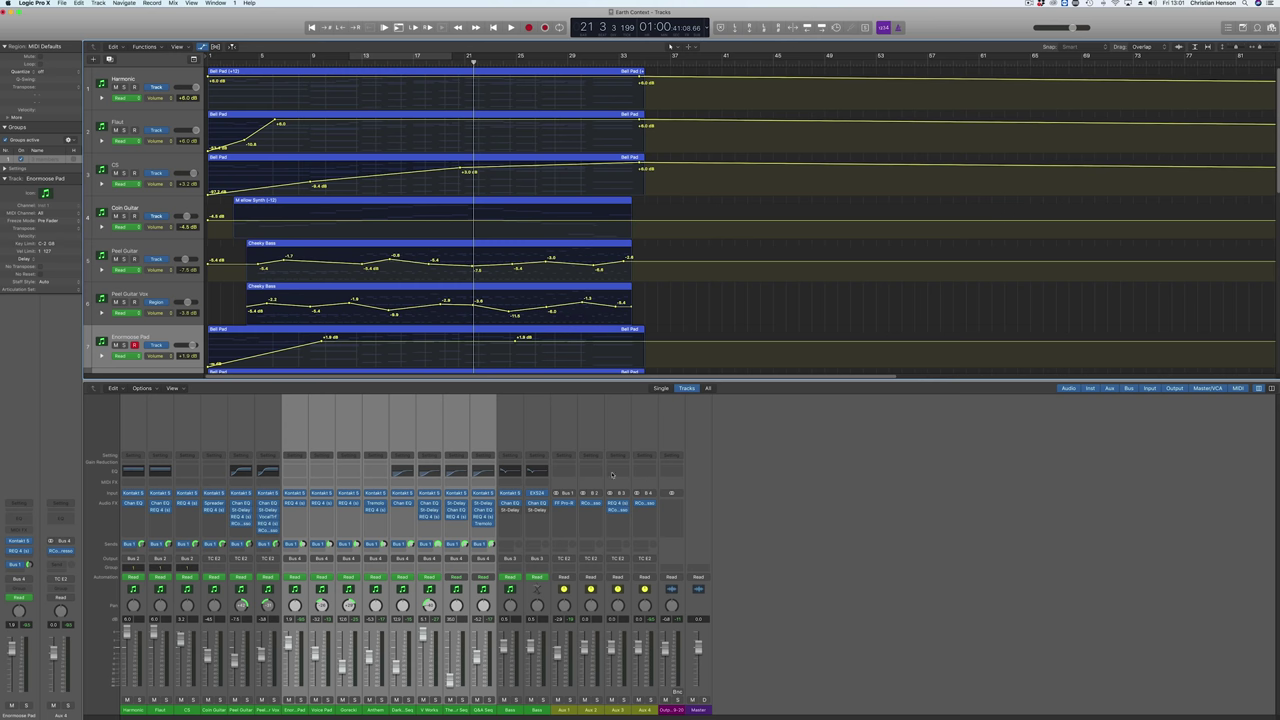
# Insert a stereo REQ 4 and a stereo RCompressor on the Output 19-20 channel
pyautogui.click(675, 502)
pyautogui.click(676, 526)
pyautogui.click(671, 509)
pyautogui.click(685, 525)
# Add a stereo L3 UltraMaximizer as the third effect on the Output 19-20 channel
pyautogui.click(671, 515)
pyautogui.moveTo(680, 664)
pyautogui.moveTo(745, 712)
pyautogui.moveTo(856, 613)
pyautogui.click(840, 648)
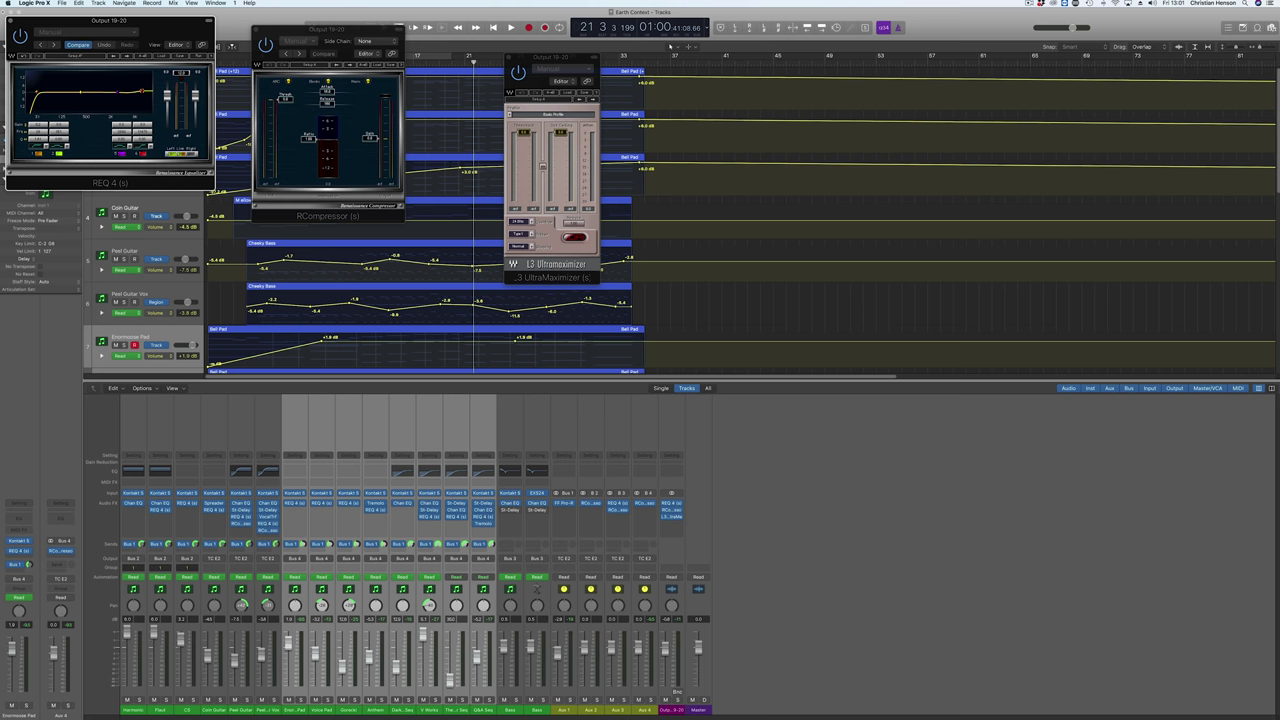
# Load the Master Opto fat preset in the output RCompressor and move the three output plug-in windows clear of the channel strips
pyautogui.click(368, 77)
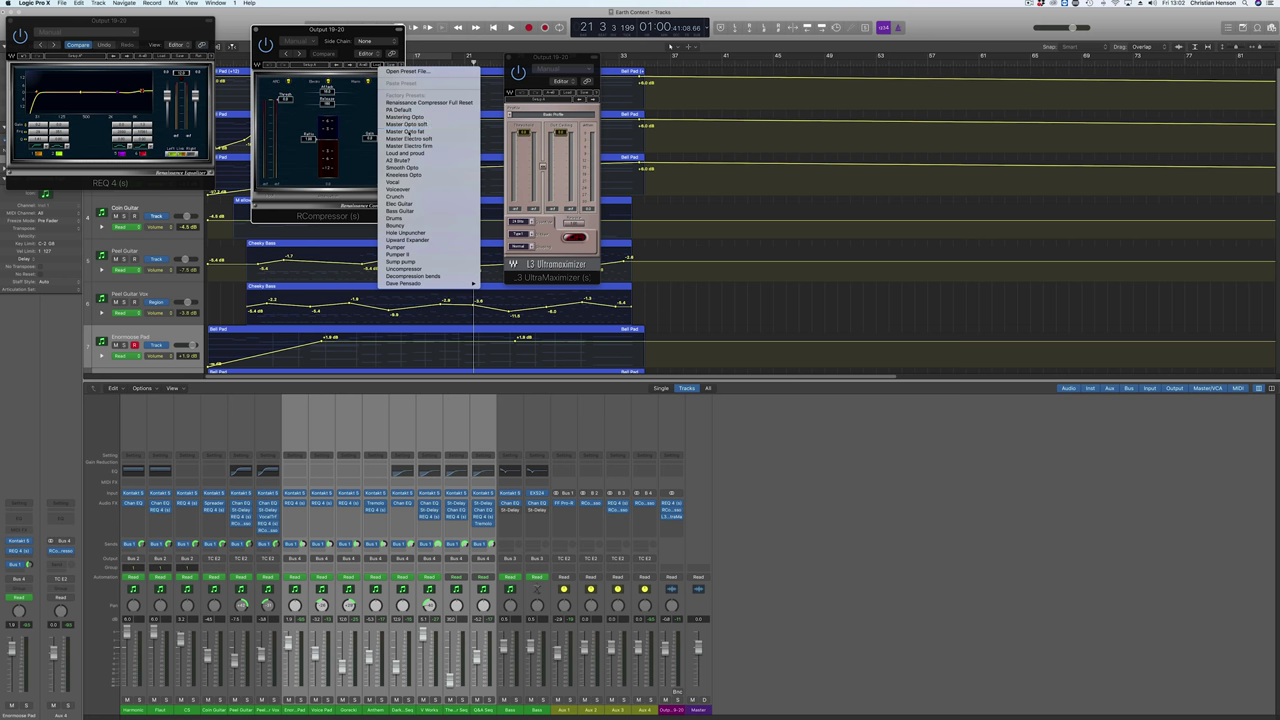
pyautogui.click(409, 131)
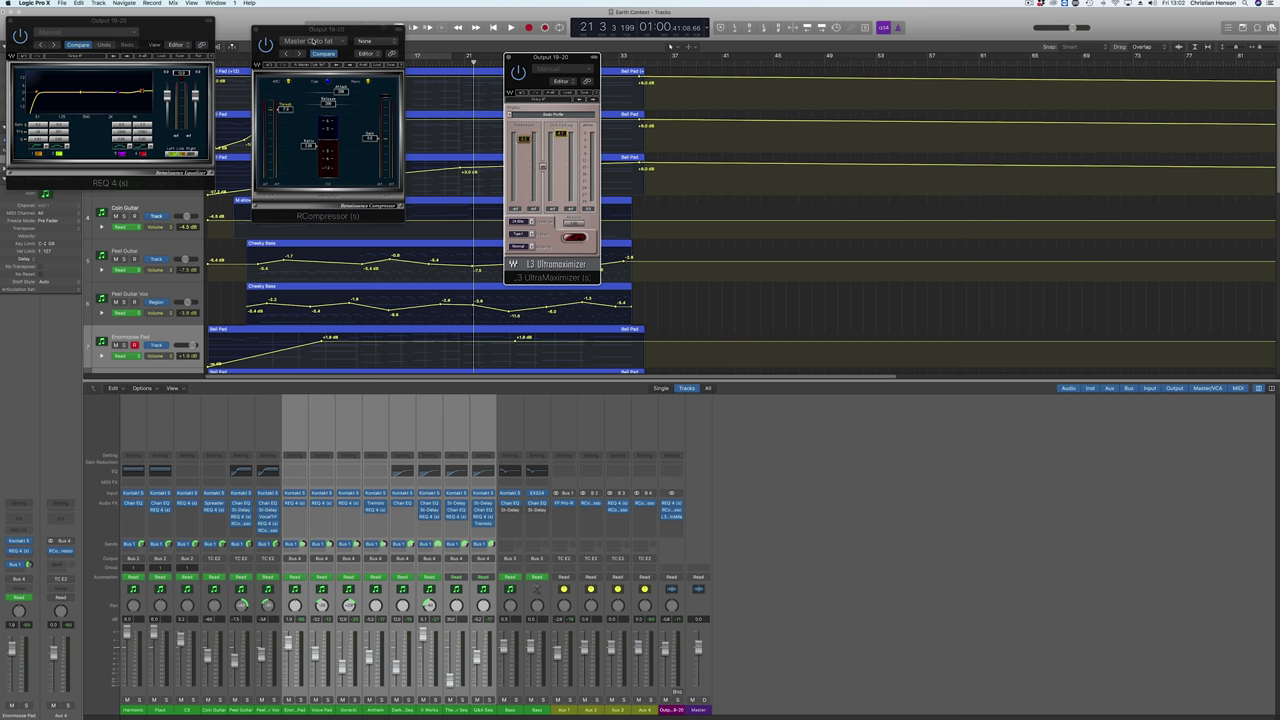
pyautogui.moveTo(320, 29); pyautogui.dragTo(920, 261)
pyautogui.moveTo(541, 60); pyautogui.dragTo(1110, 261)
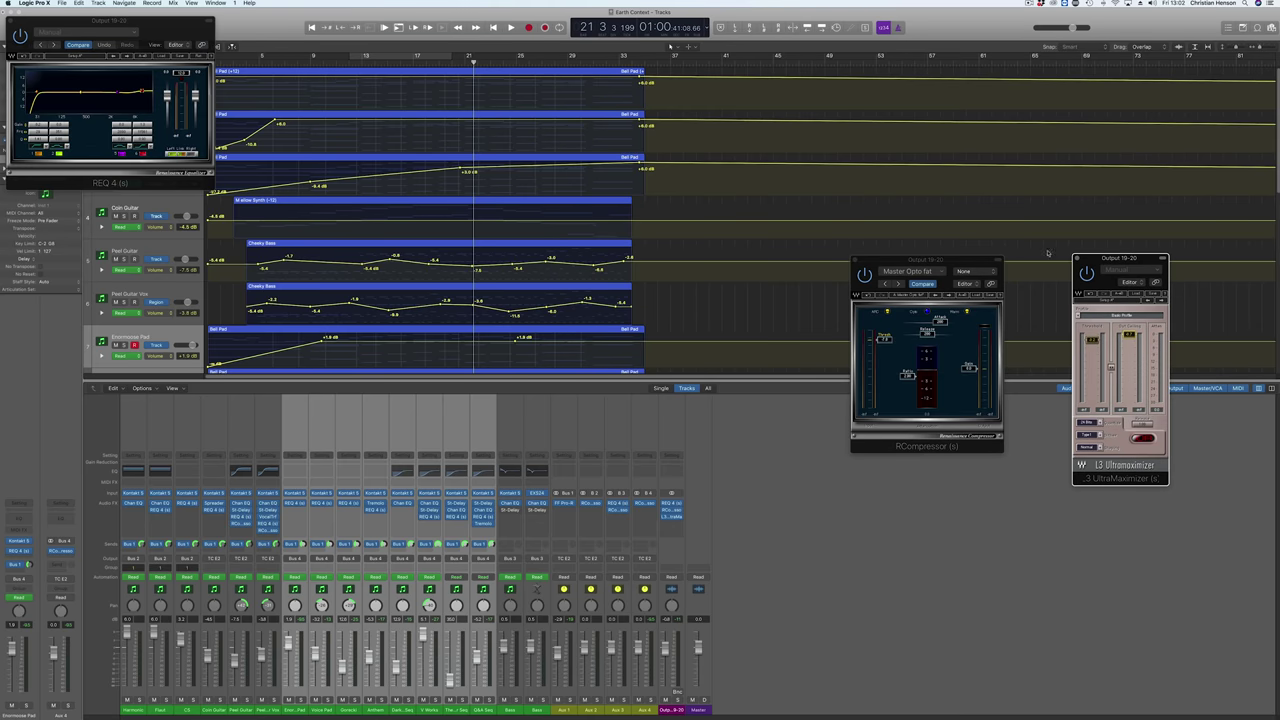
pyautogui.moveTo(78, 22); pyautogui.dragTo(876, 498)
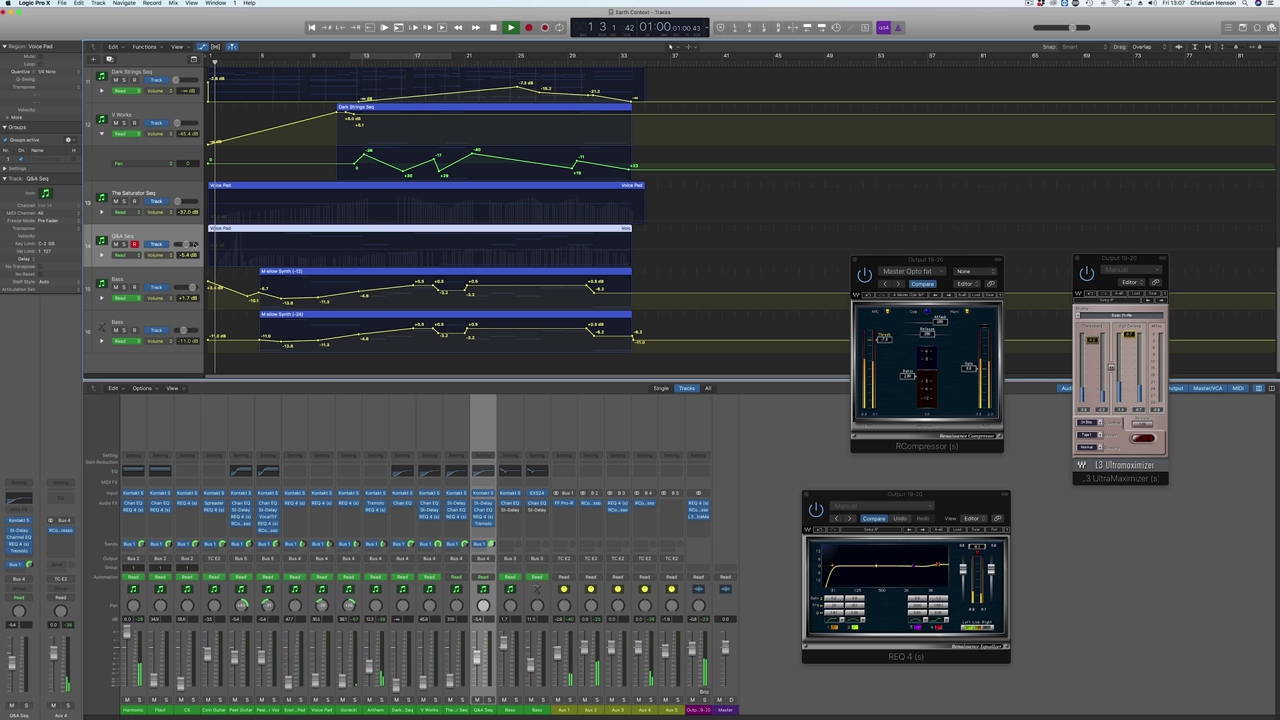
# Lower The Saturator Seq track's volume to -38.0 dB
pyautogui.moveTo(179, 201); pyautogui.dragTo(178, 201)
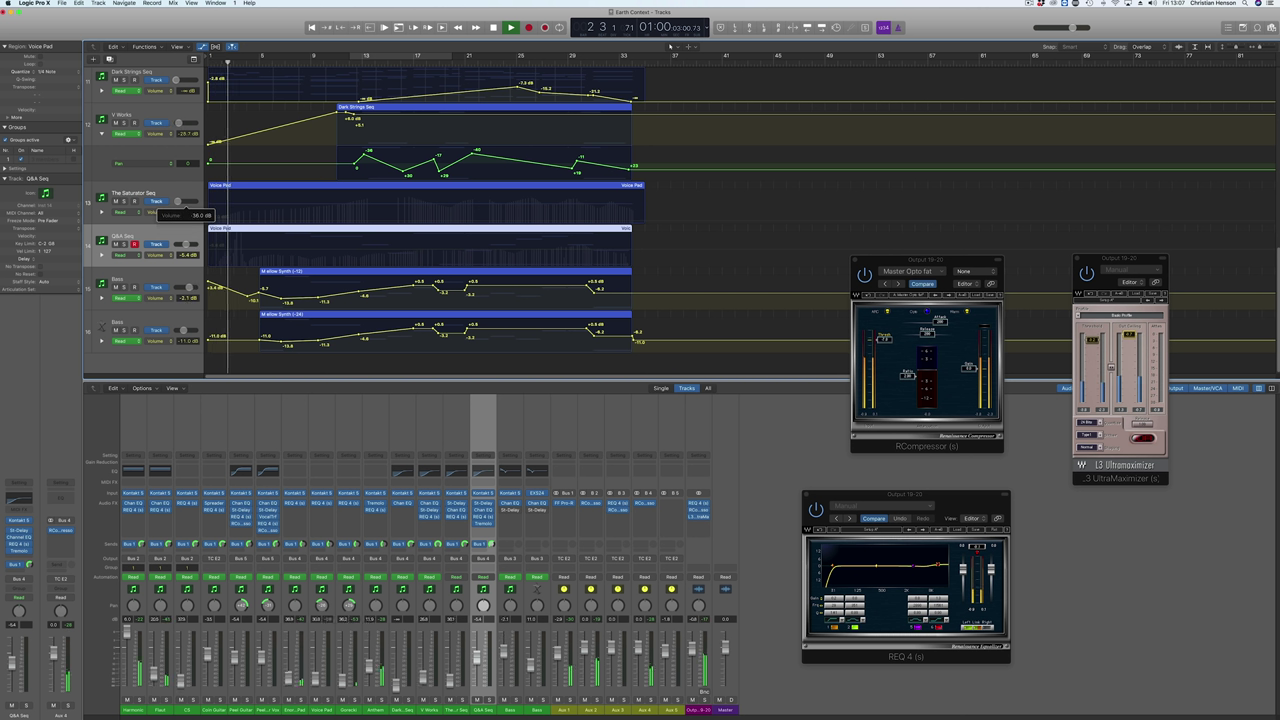